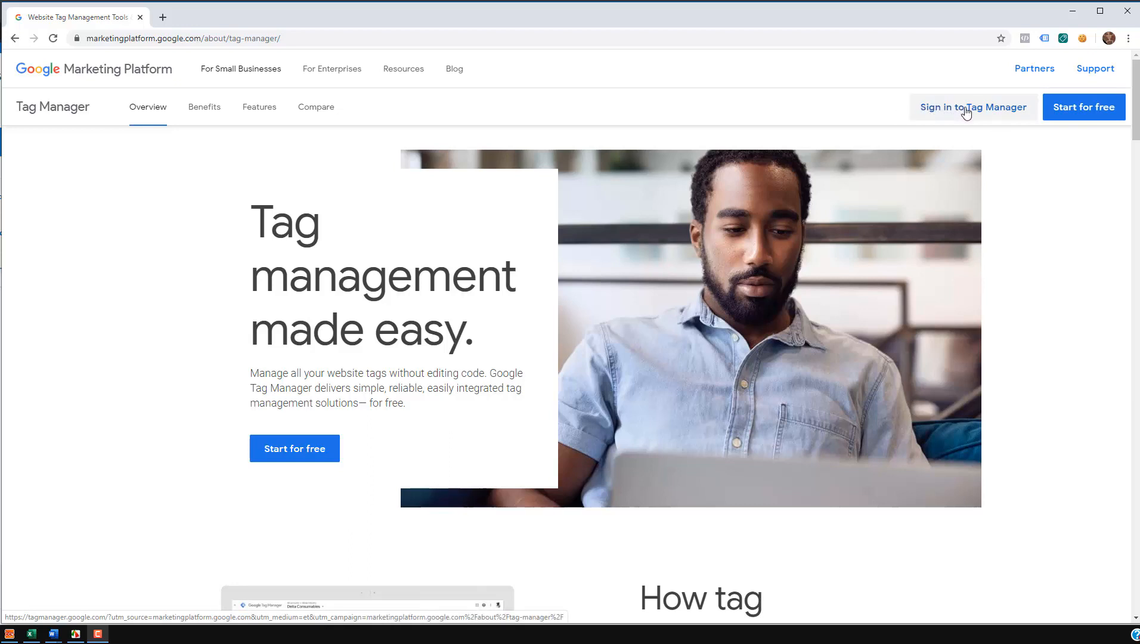
# Step: Sign in to Tag Manager and start a new account with the account name keeneyecommerce.com
pyautogui.click(965, 111)
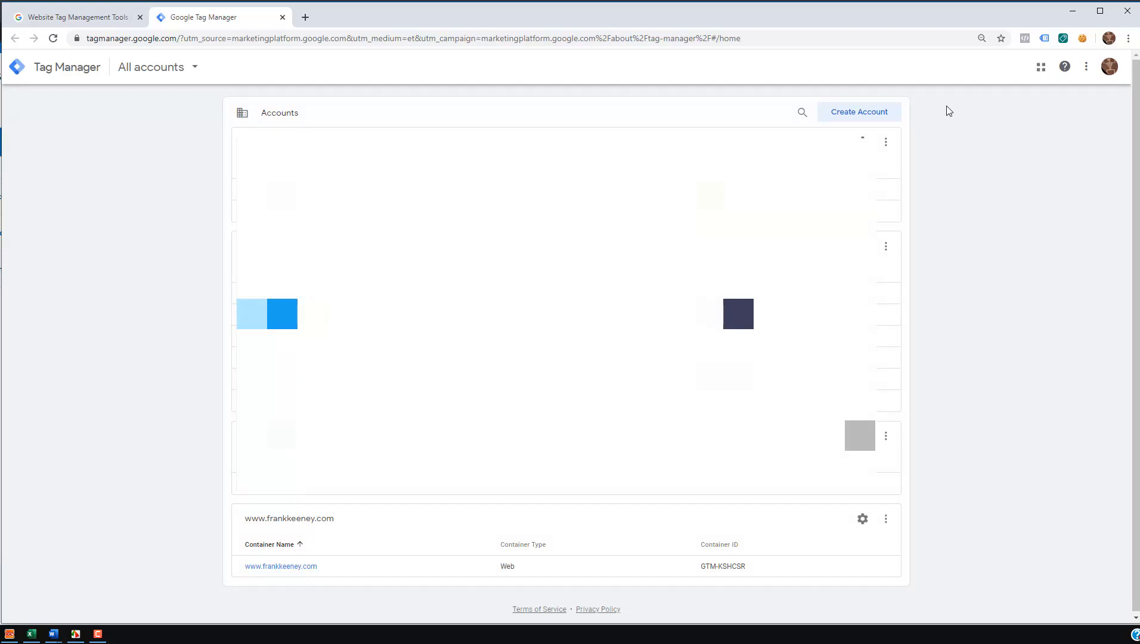
pyautogui.click(868, 114)
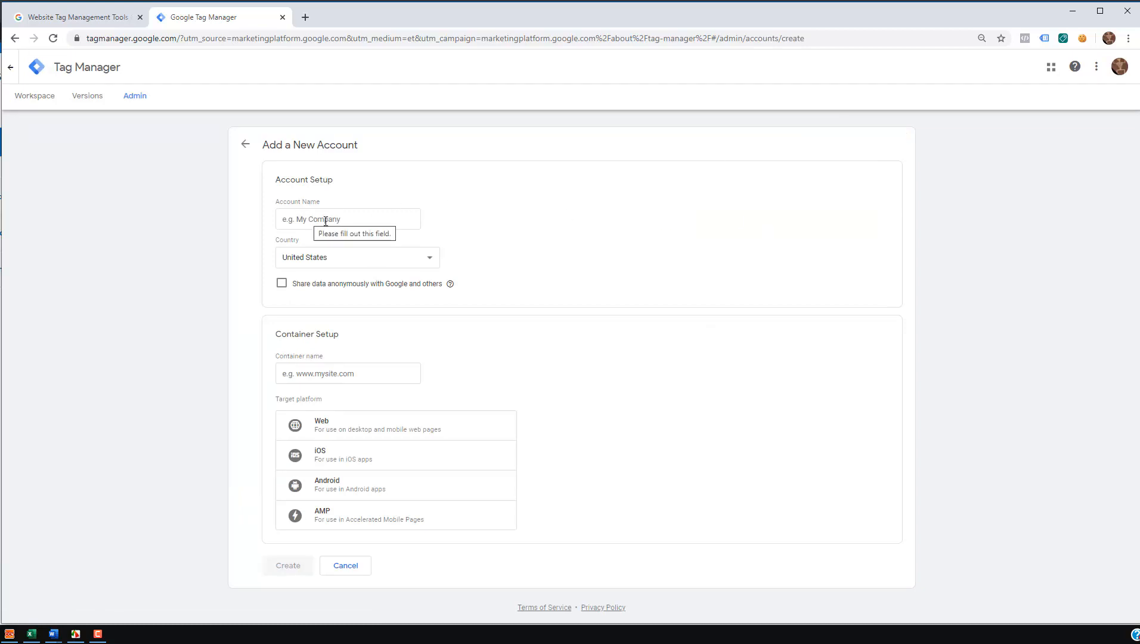
pyautogui.click(292, 217)
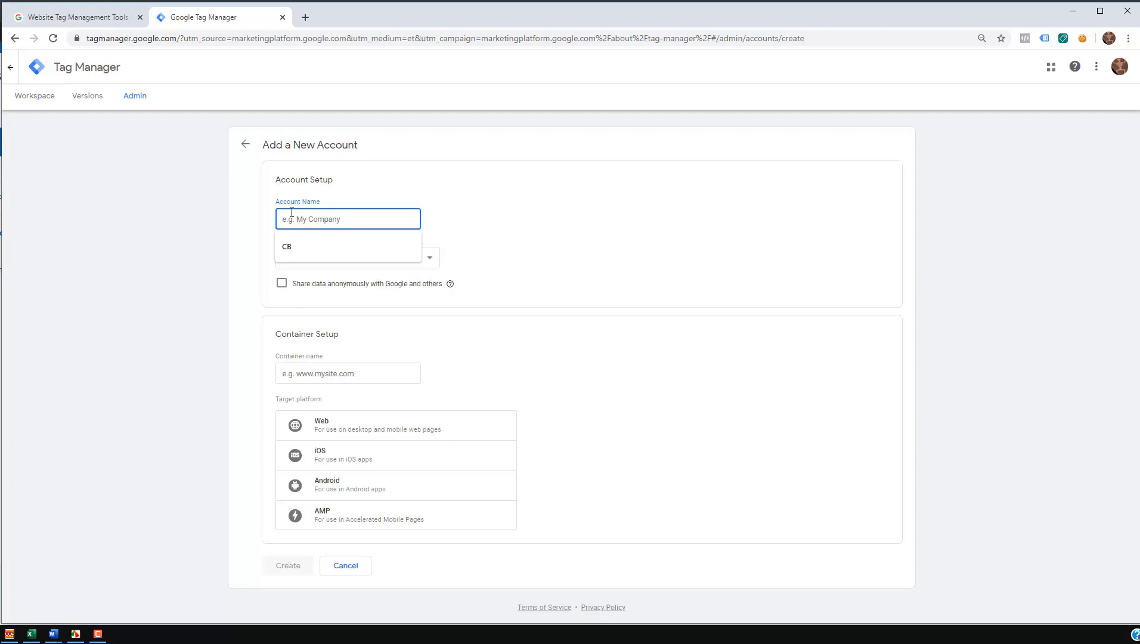
pyautogui.write('Keeney ')
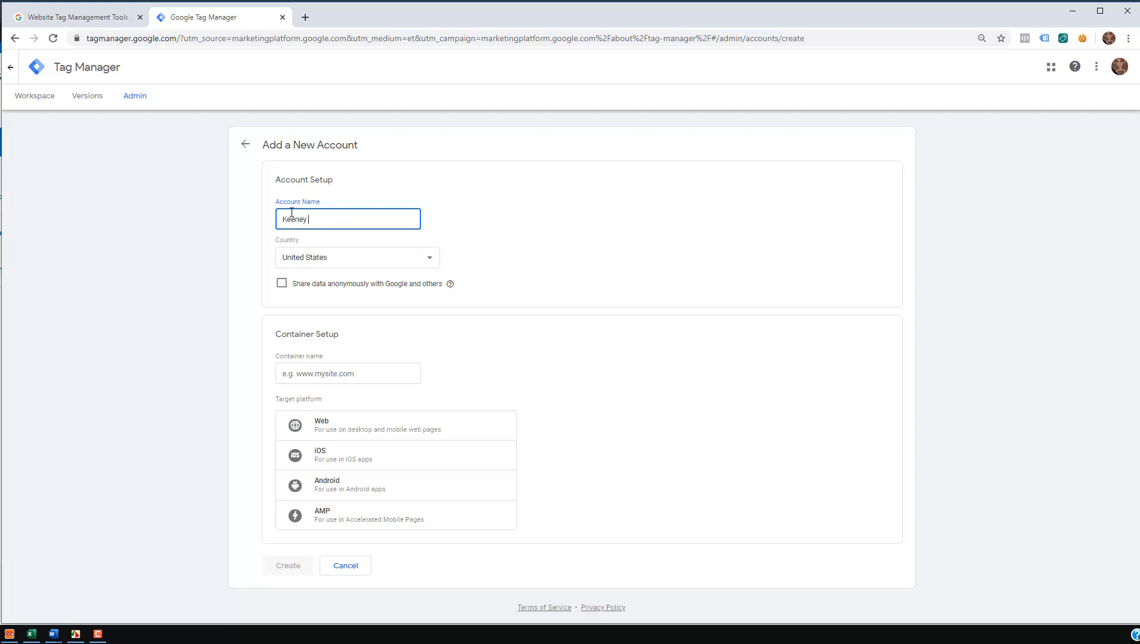
pyautogui.write('Ecommerce')
pyautogui.tripleClick(286, 217)
pyautogui.click(297, 219)
pyautogui.click(326, 218)
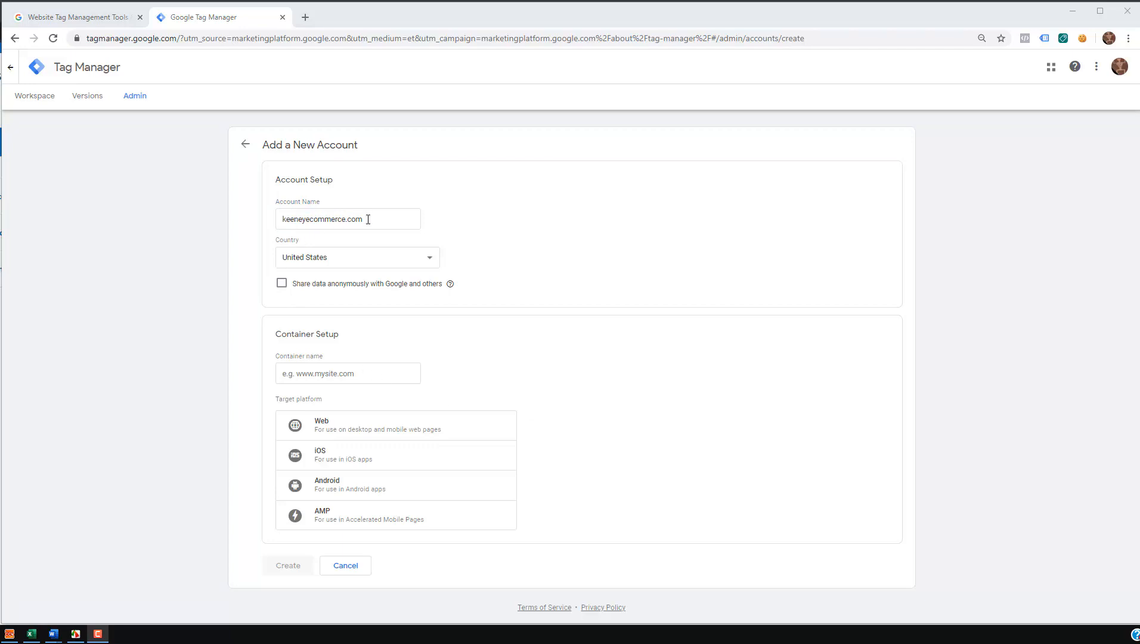
# Step: Reuse the account name keeneyecommerce.com as the container name and choose Web as the target platform
pyautogui.moveTo(368, 219); pyautogui.dragTo(280, 219)
pyautogui.hotkey('ctrl', 'c')
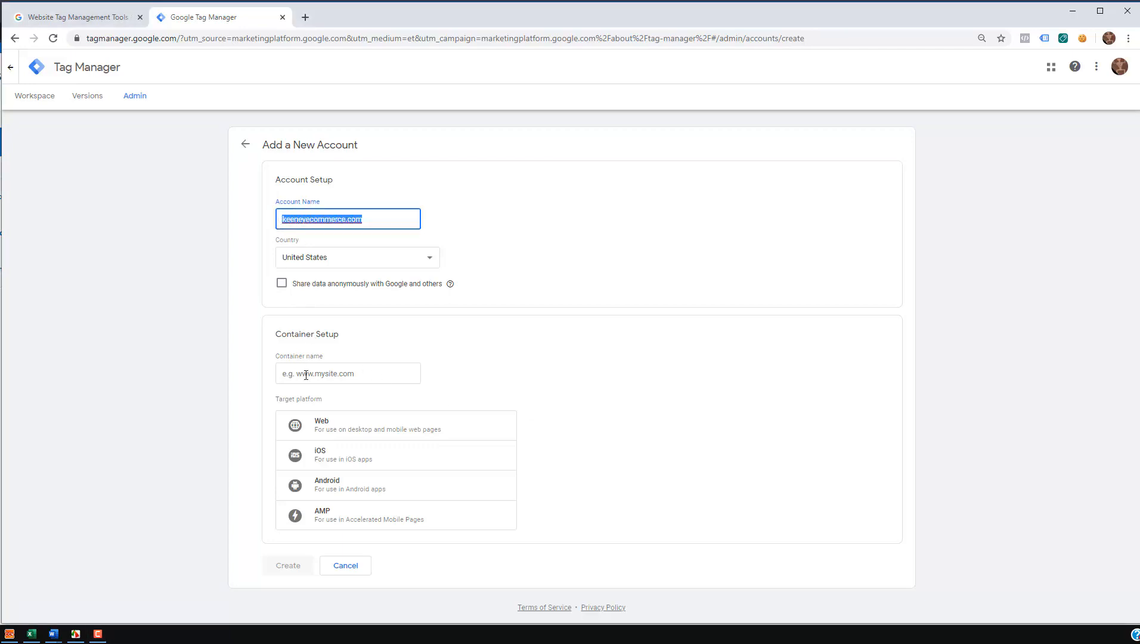
pyautogui.click(332, 375)
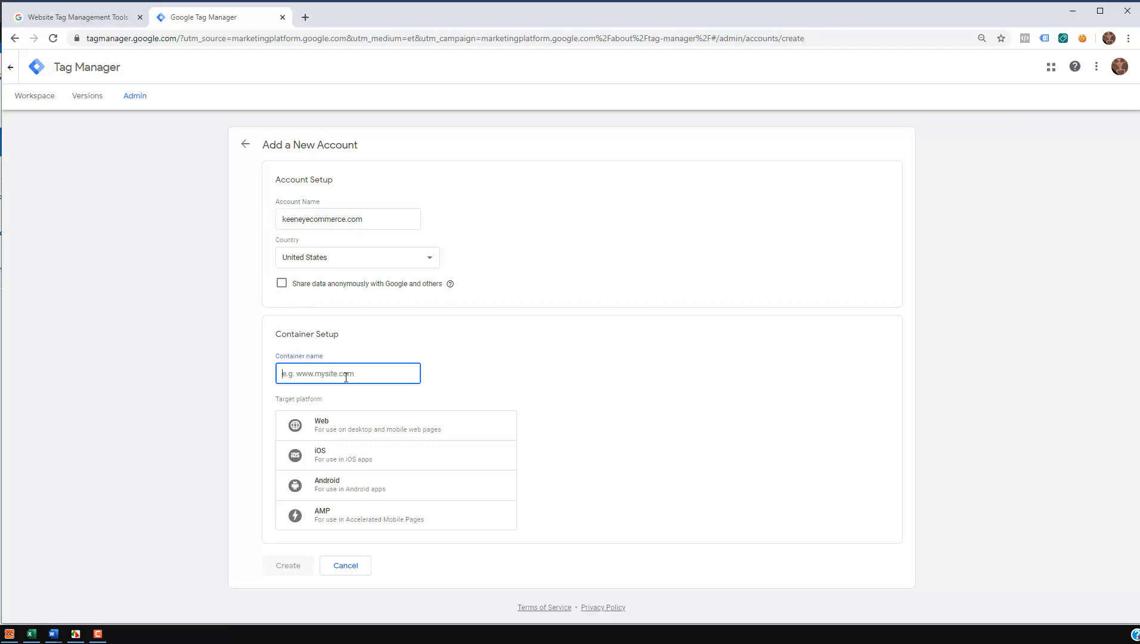
pyautogui.hotkey('ctrl', 'v')
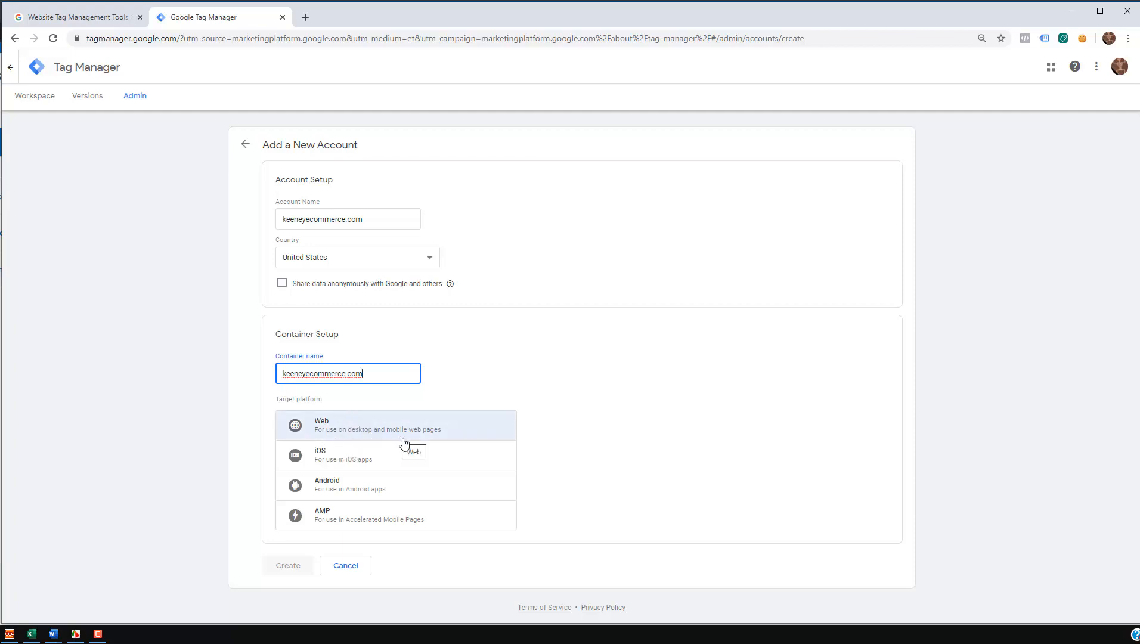
pyautogui.click(354, 426)
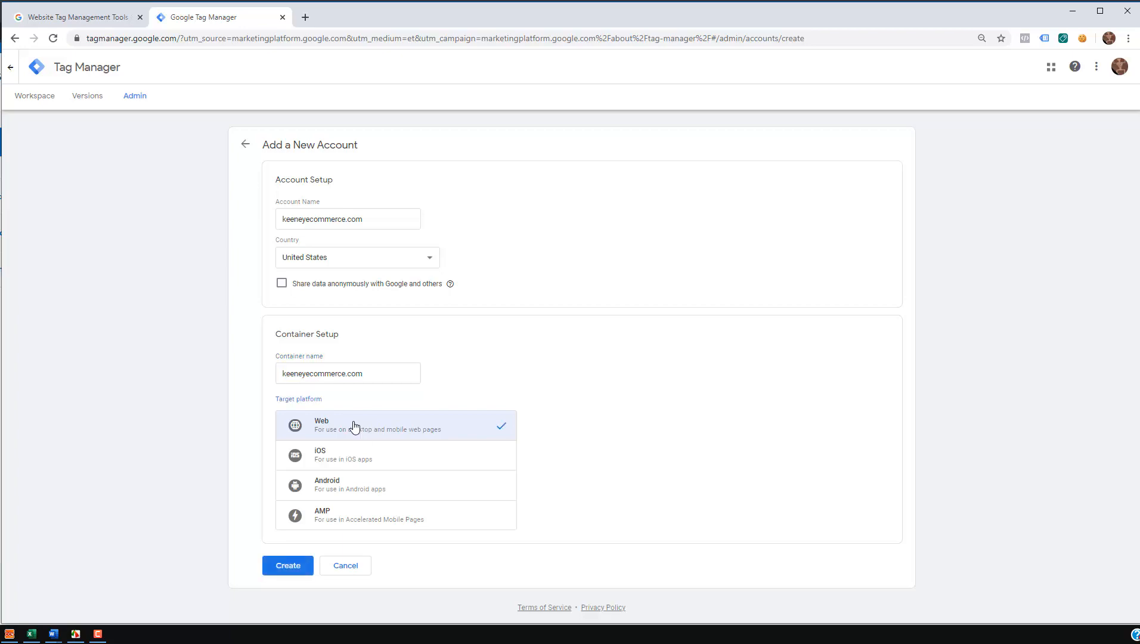
# Step: Create the Tag Manager account, accepting the Terms of Service Agreement and the GDPR Data Processing Terms
pyautogui.click(288, 566)
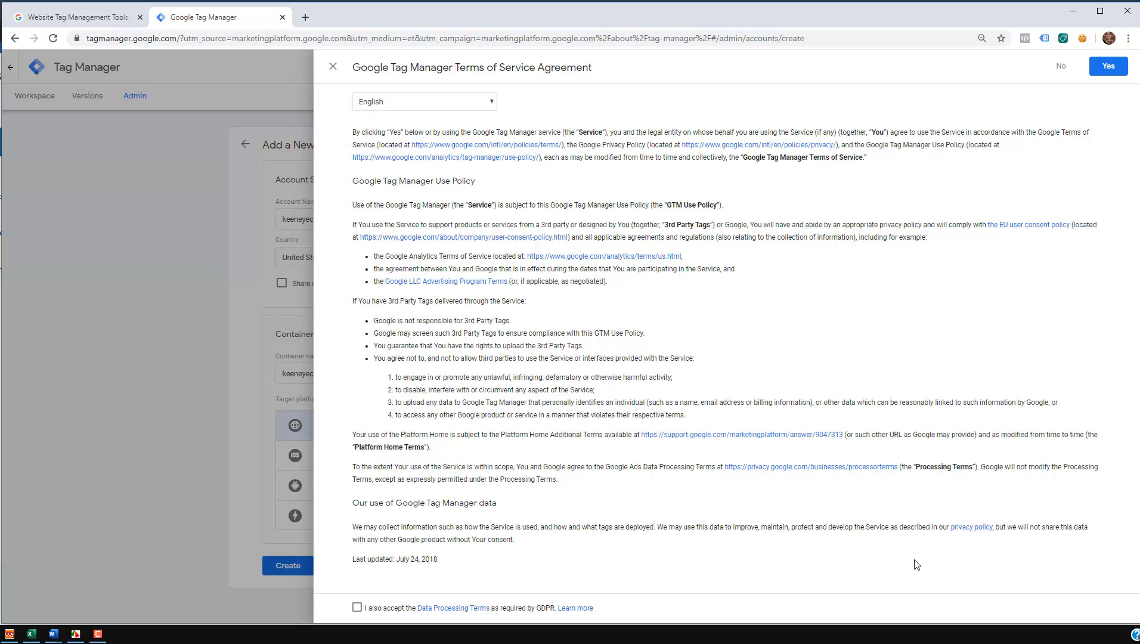
pyautogui.click(357, 607)
pyautogui.click(1108, 67)
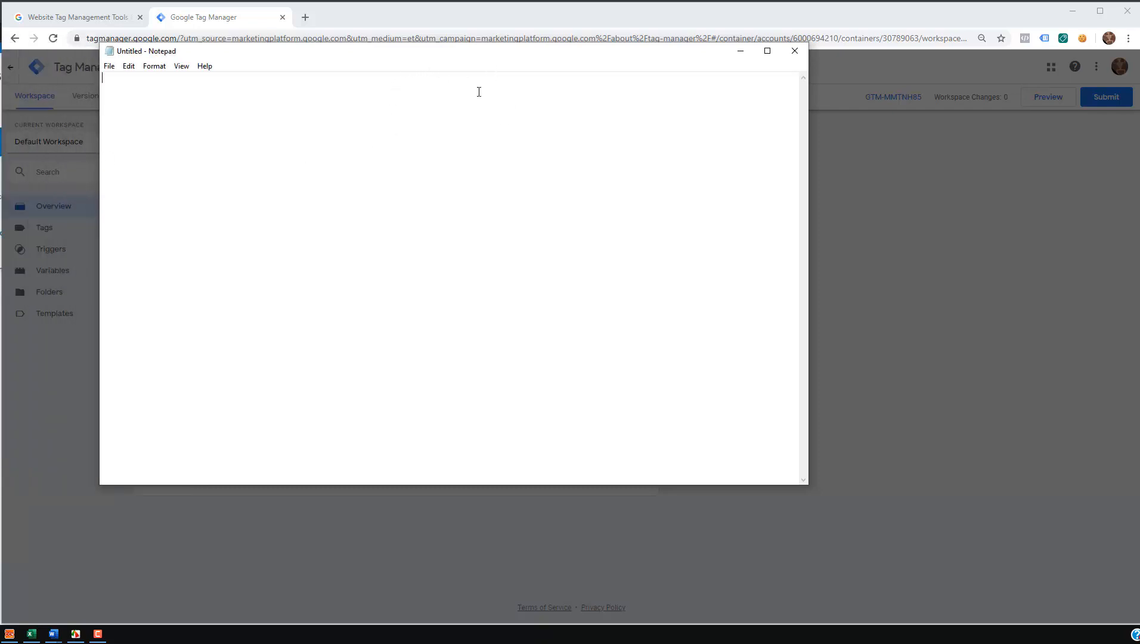
# Step: Copy the head and body Tag Manager code snippets with their placement instructions into Notepad, and close the installation dialog
pyautogui.moveTo(450, 57); pyautogui.dragTo(587, 164)
pyautogui.hotkey('alt', 'Tab')
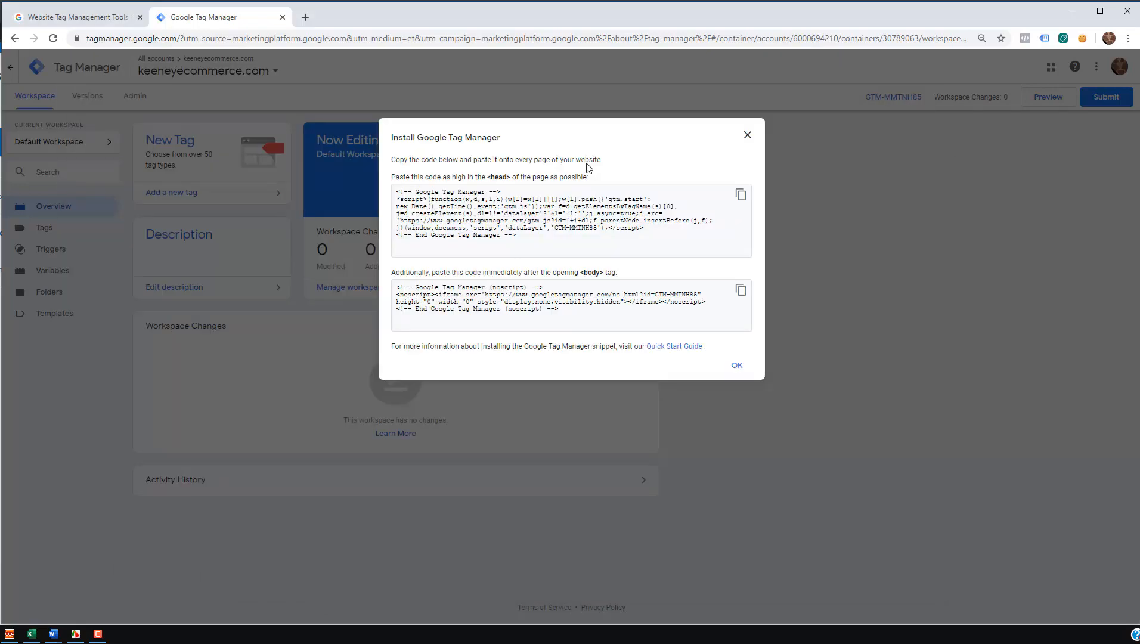
pyautogui.moveTo(391, 177); pyautogui.dragTo(600, 178)
pyautogui.hotkey('ctrl', 'c')
pyautogui.hotkey('alt', 'Tab')
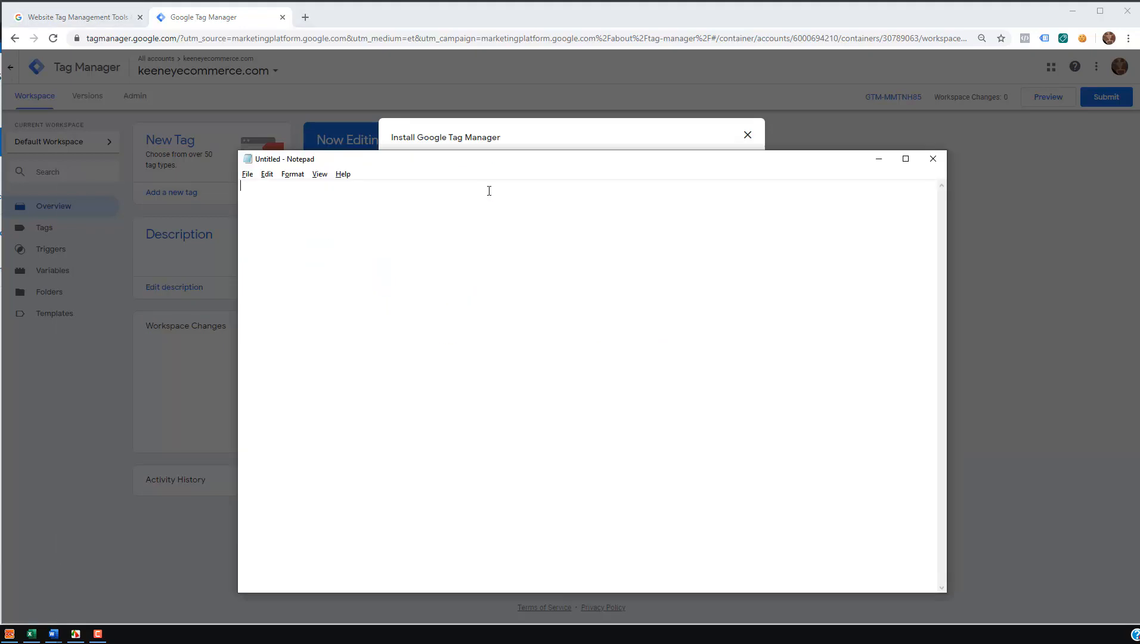
pyautogui.hotkey('ctrl', 'v')
pyautogui.press('Return')
pyautogui.press('Return')
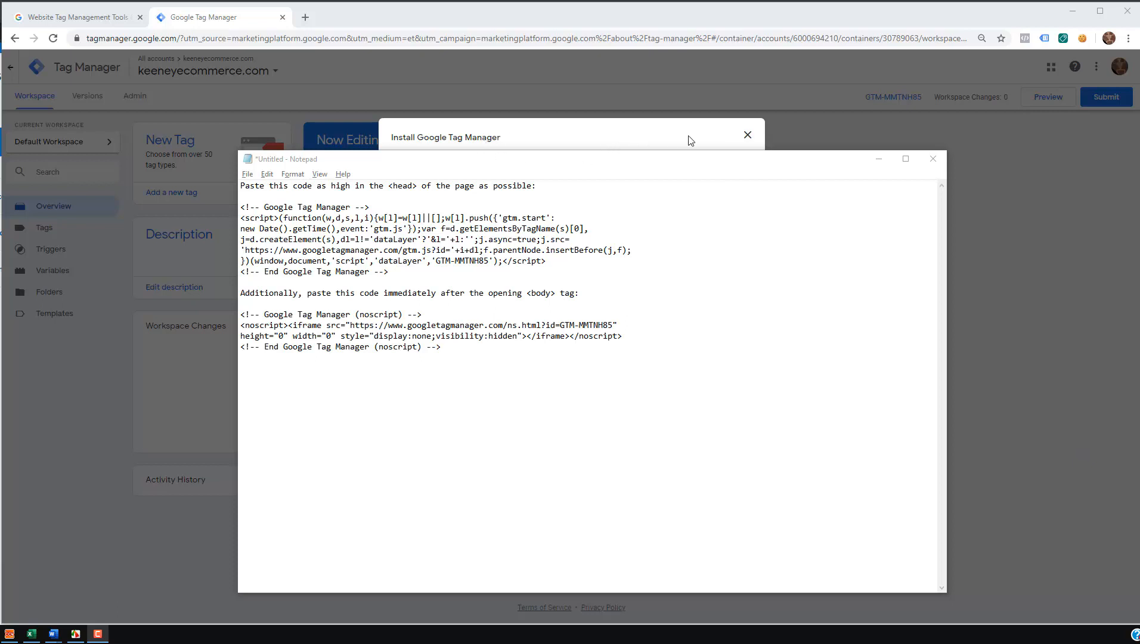
pyautogui.click(592, 130)
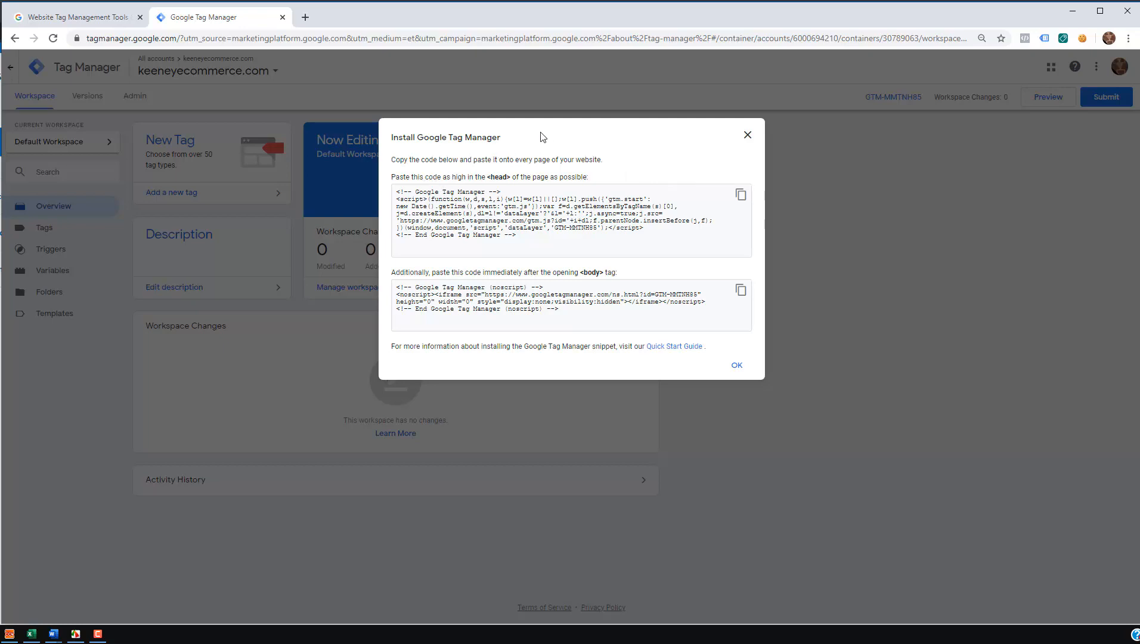
pyautogui.click(747, 135)
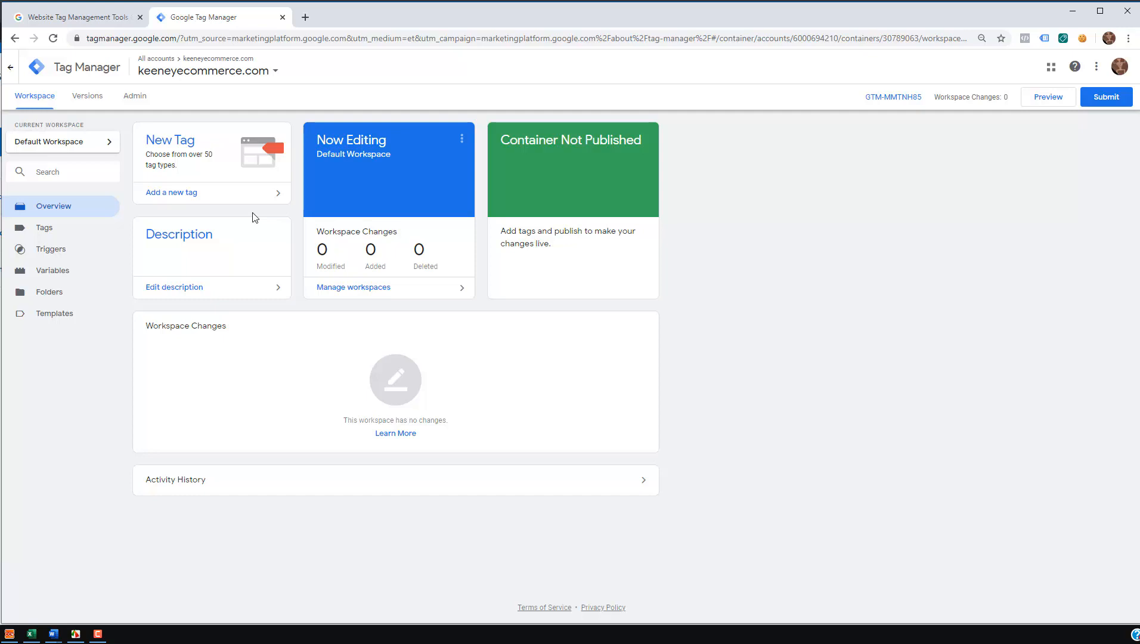
# Step: Search Google for google analytics and open the Google Analytics site from the results
pyautogui.hotkey('alt', 'Tab')
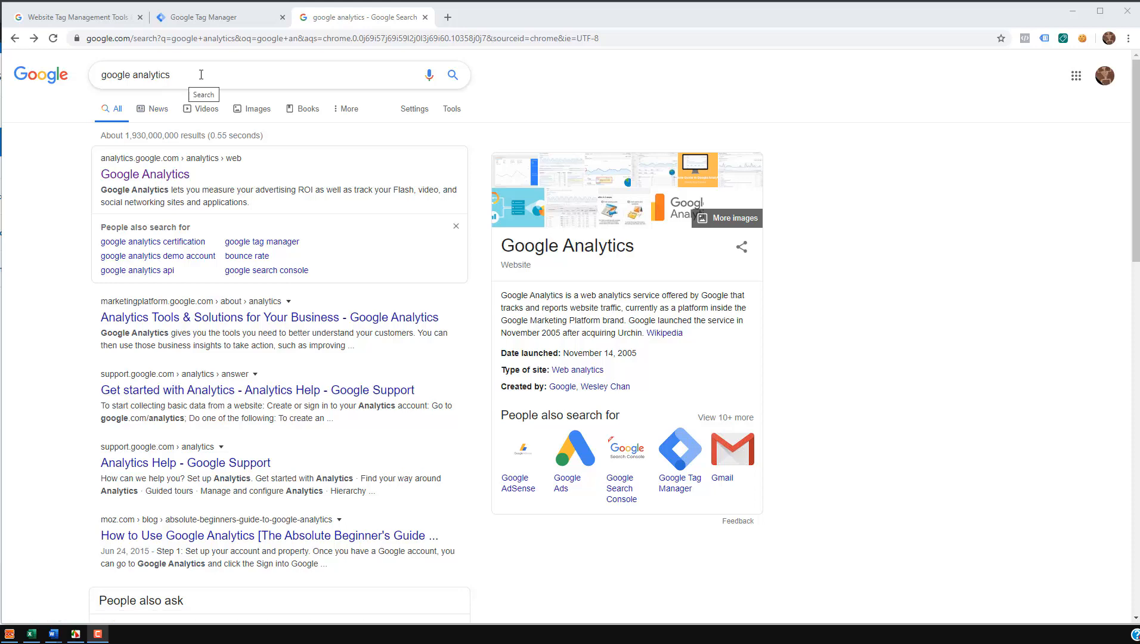
pyautogui.click(446, 79)
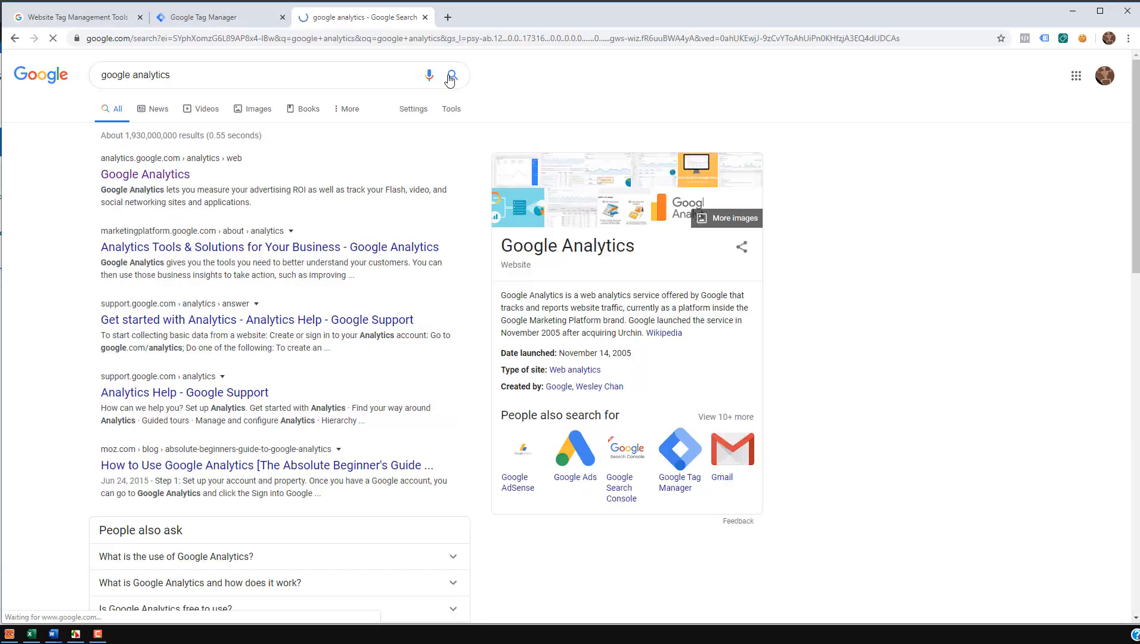
pyautogui.click(184, 71)
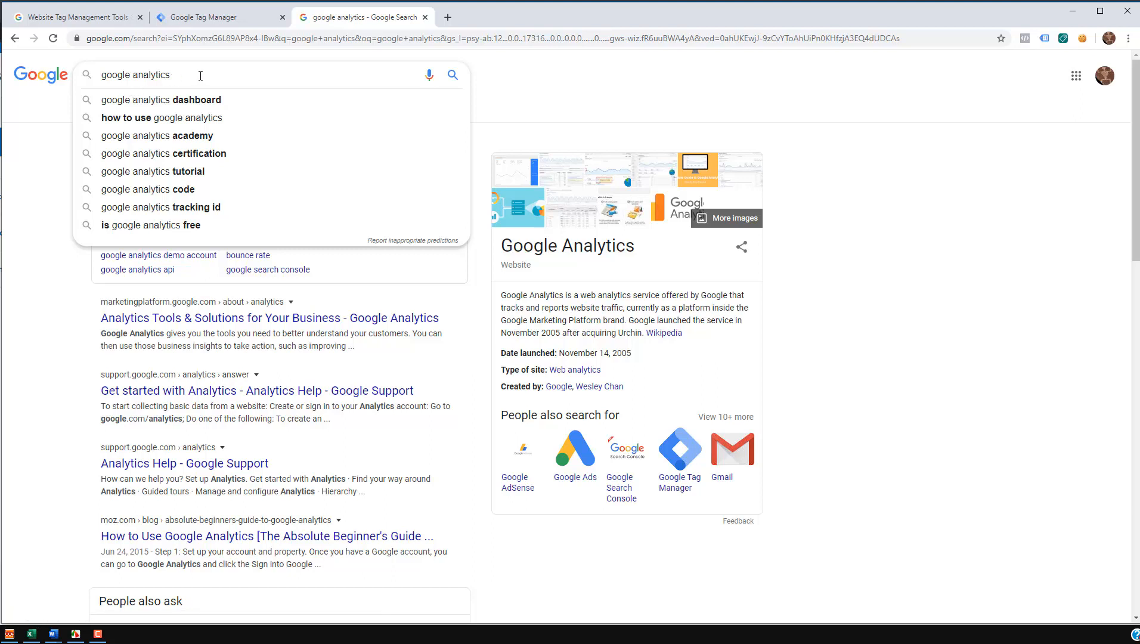
pyautogui.click(86, 277)
pyautogui.click(120, 175)
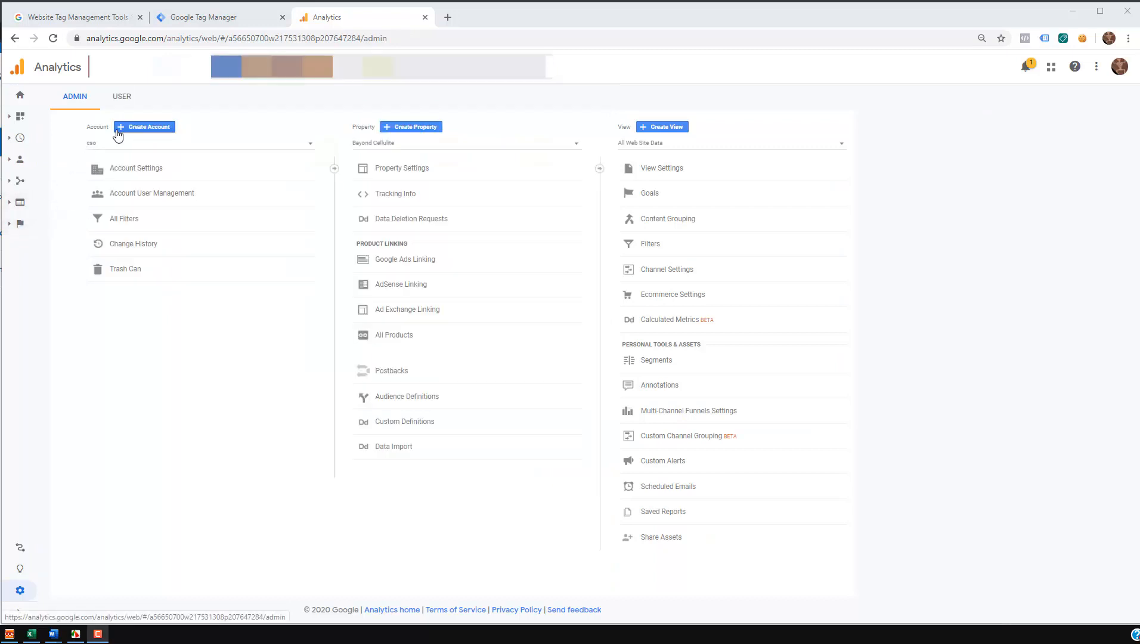
# Step: Start a new Analytics account named keeneyecommerce.com with all recommended data sharing options on and Web as what to measure
pyautogui.click(132, 127)
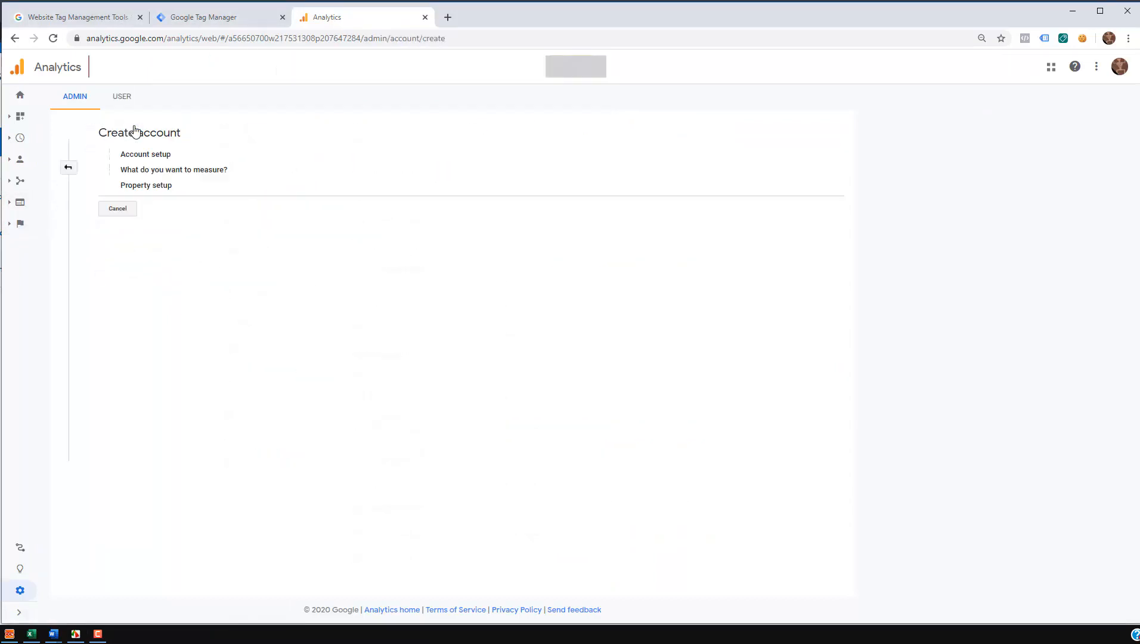
pyautogui.click(222, 239)
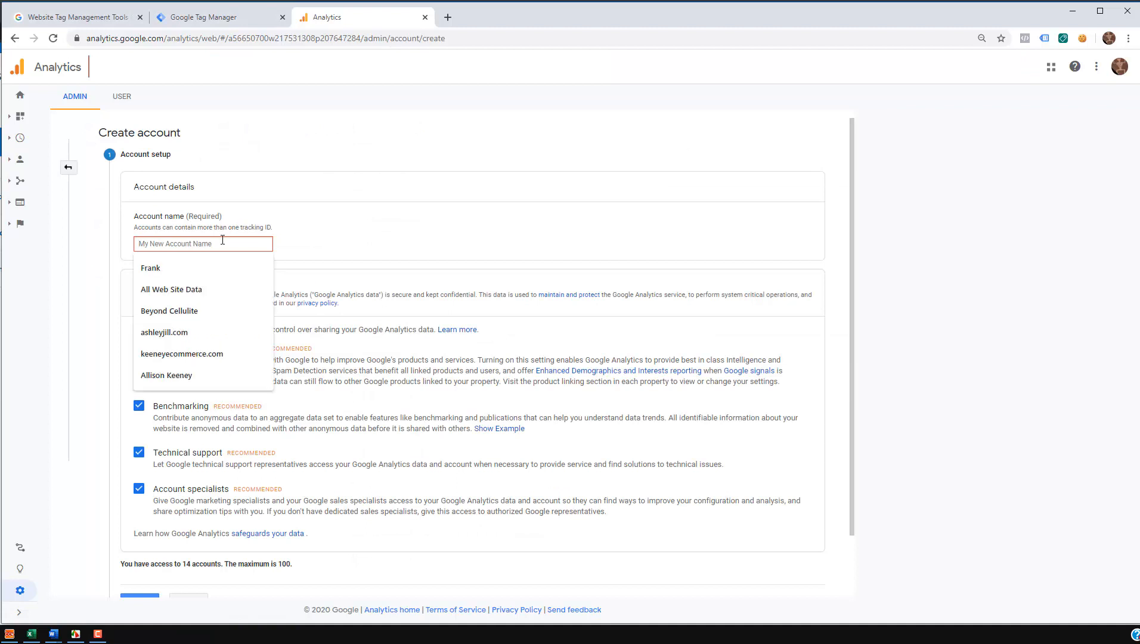
pyautogui.hotkey('ctrl', 'v')
pyautogui.scroll(-2, 346, 294)
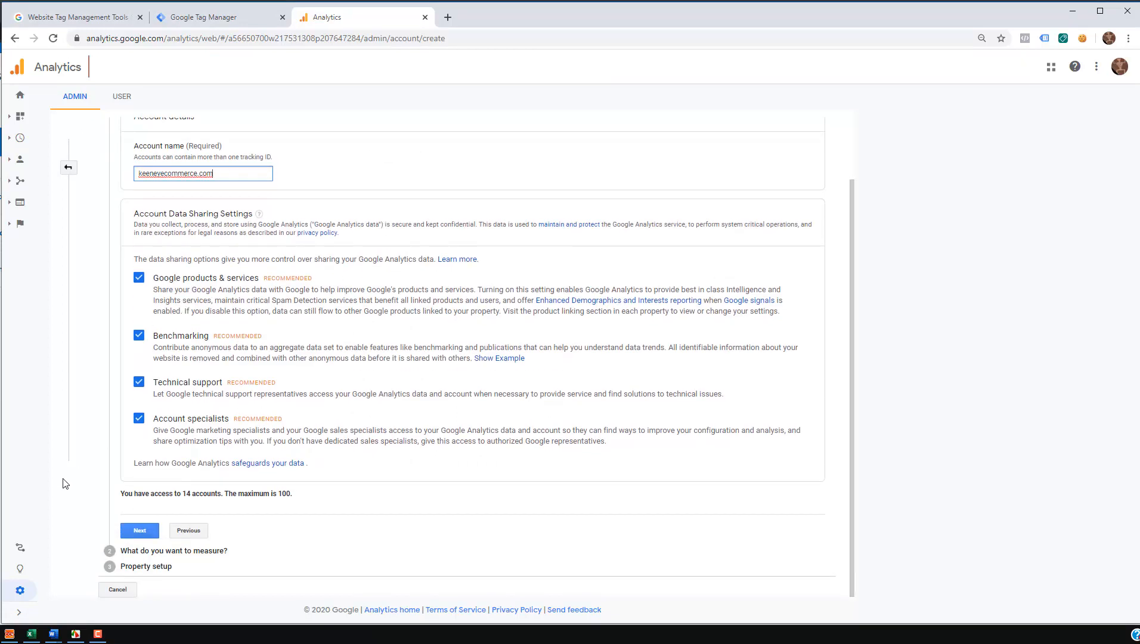
pyautogui.scroll(2, 149, 418)
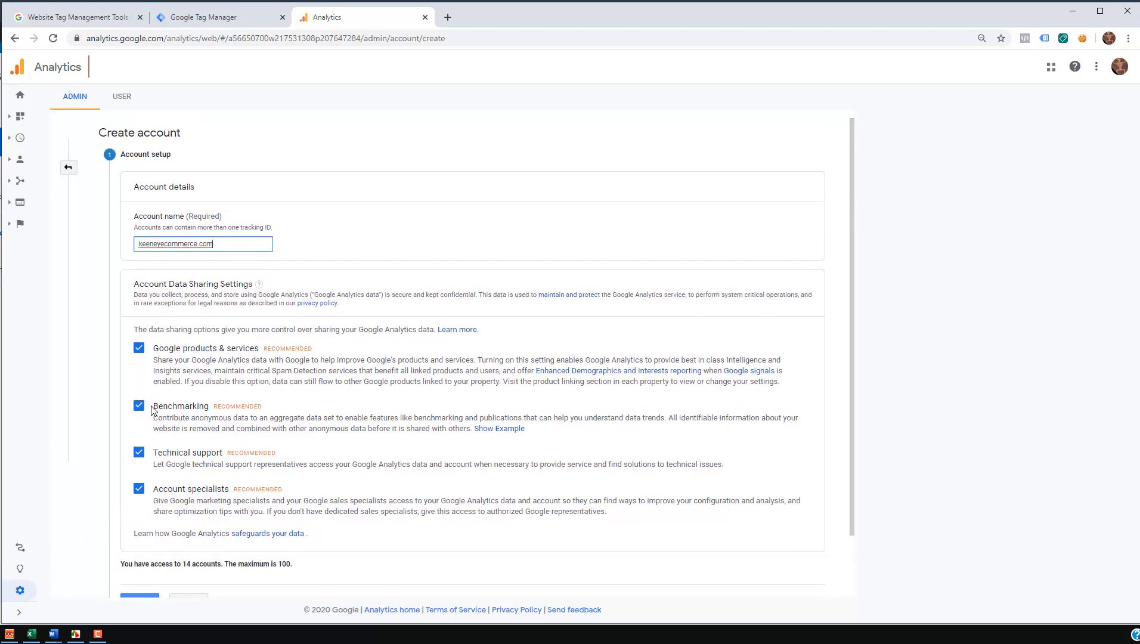
pyautogui.scroll(-2, 156, 417)
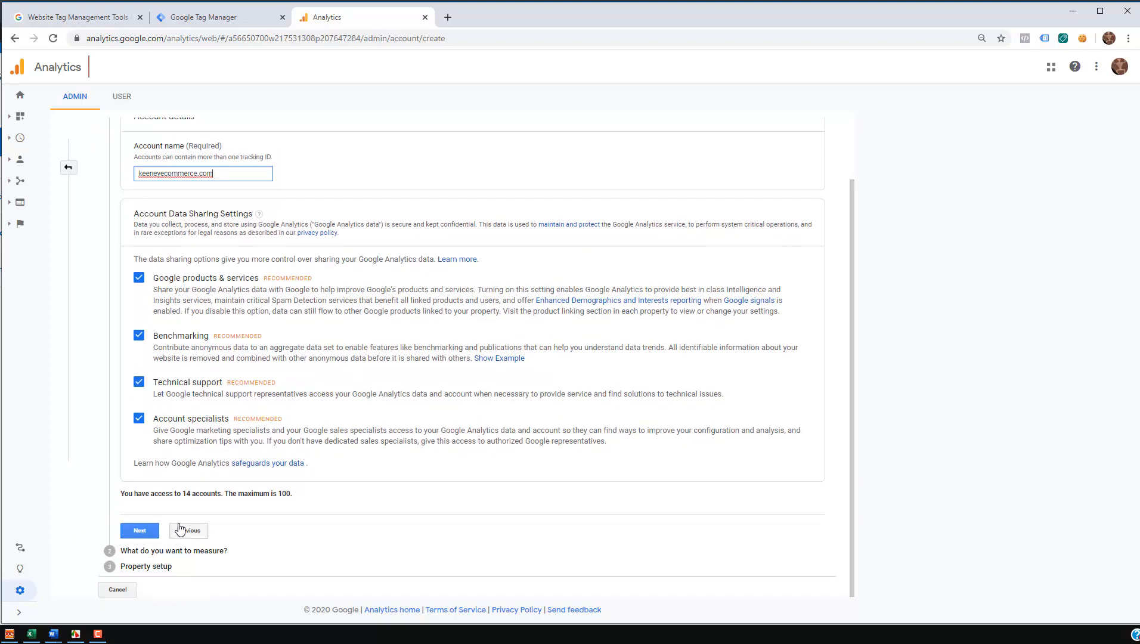
pyautogui.click(142, 530)
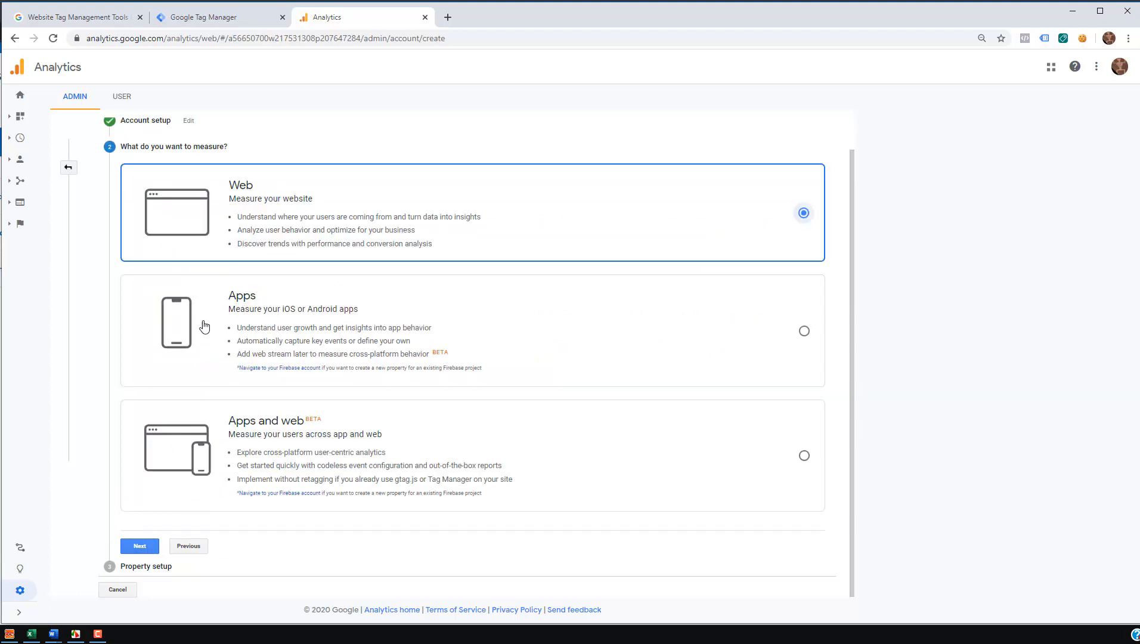
pyautogui.click(140, 546)
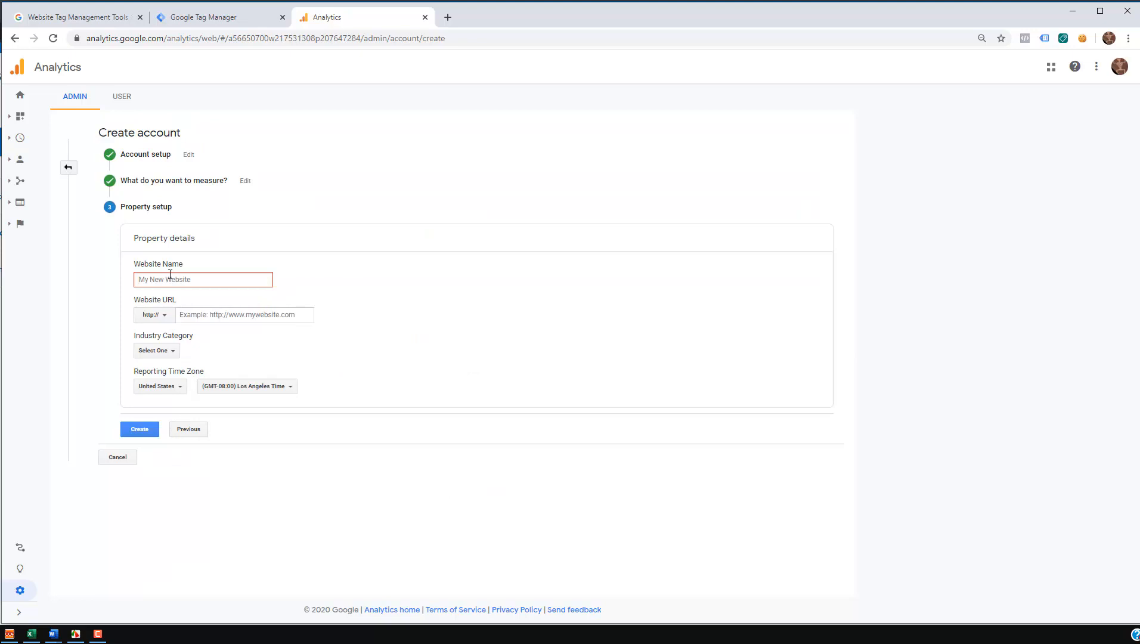
pyautogui.write('keeneyecommerce.com')
pyautogui.click(162, 316)
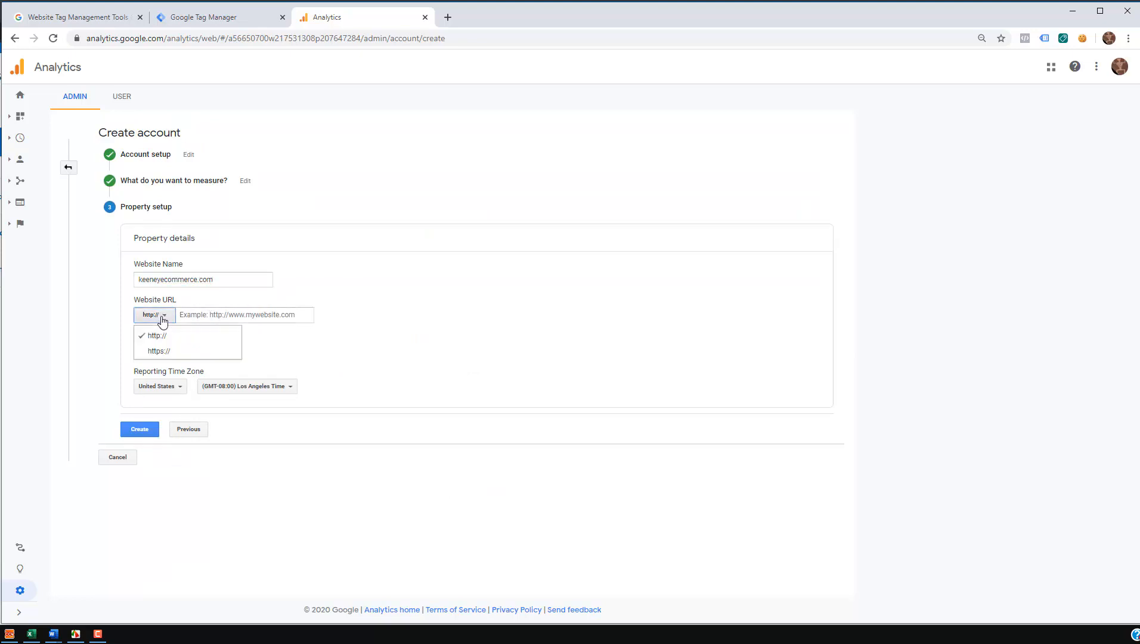
pyautogui.click(162, 350)
pyautogui.click(222, 314)
pyautogui.write('keeneyecommerce.com')
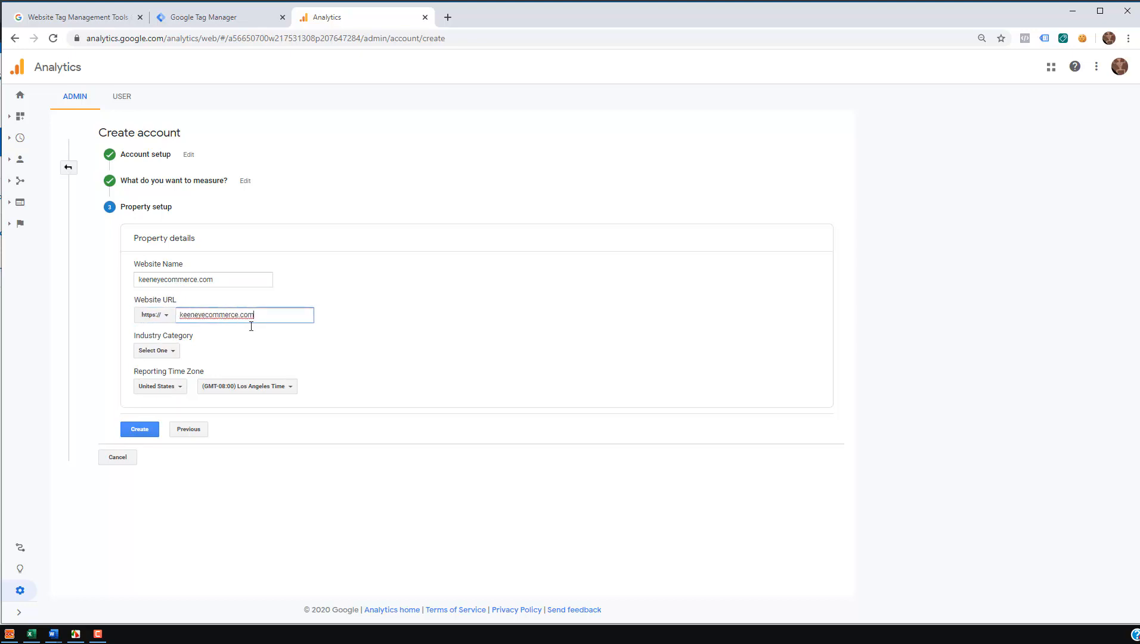
# Step: Set the property's industry category to Jobs and Education
pyautogui.click(159, 350)
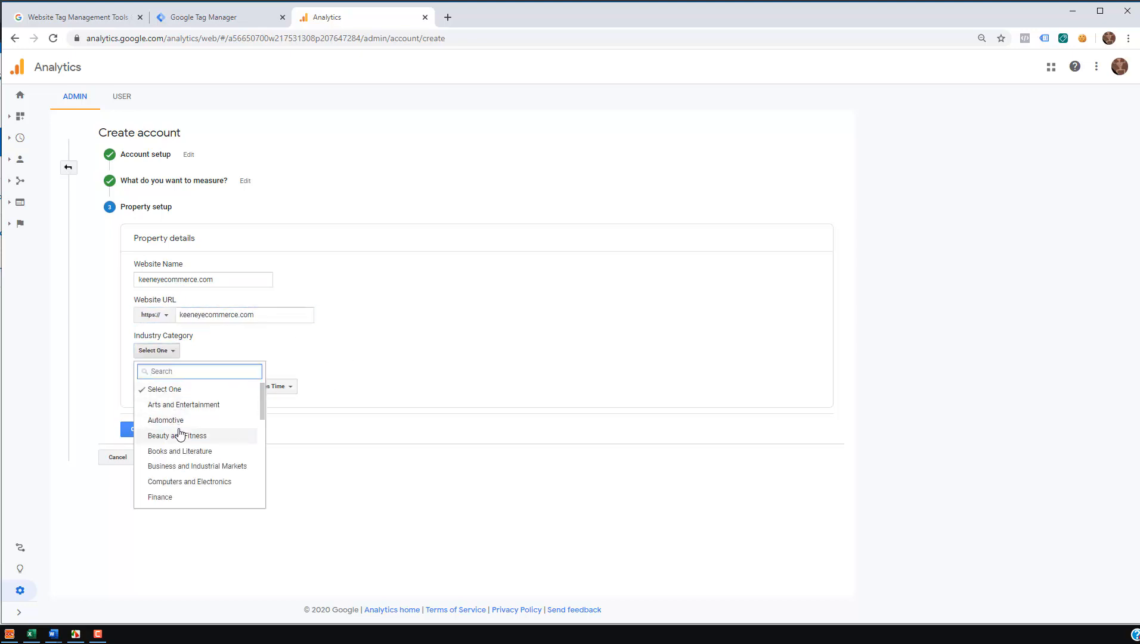
pyautogui.scroll(-1, 185, 435)
pyautogui.scroll(-2, 191, 434)
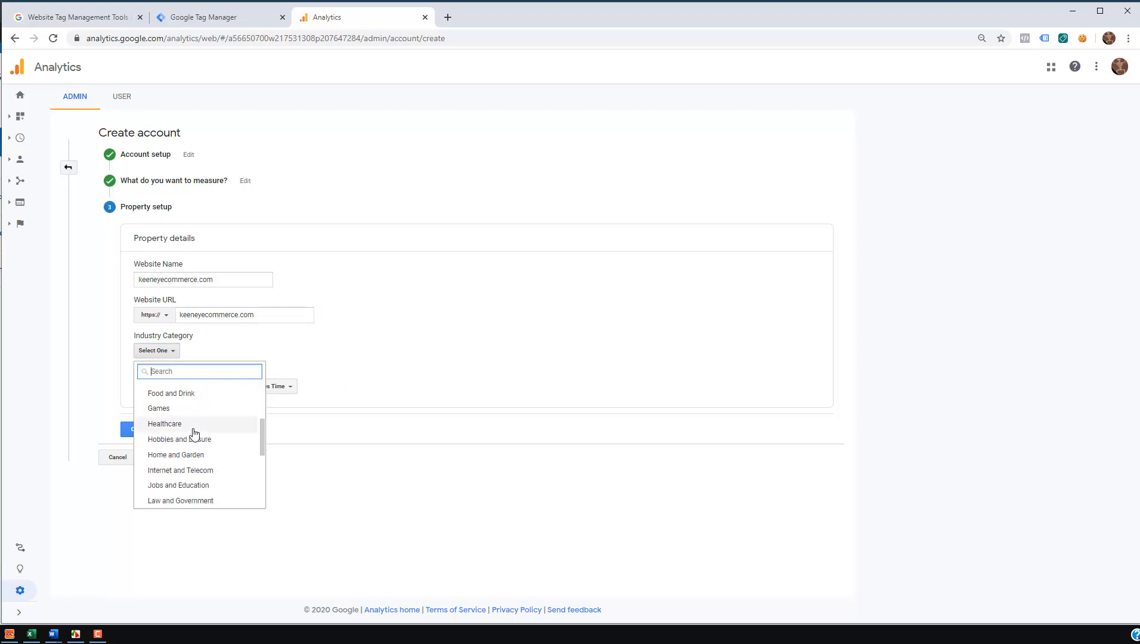
pyautogui.scroll(2, 194, 434)
pyautogui.scroll(2, 194, 433)
pyautogui.scroll(-4, 194, 433)
pyautogui.scroll(-1, 192, 434)
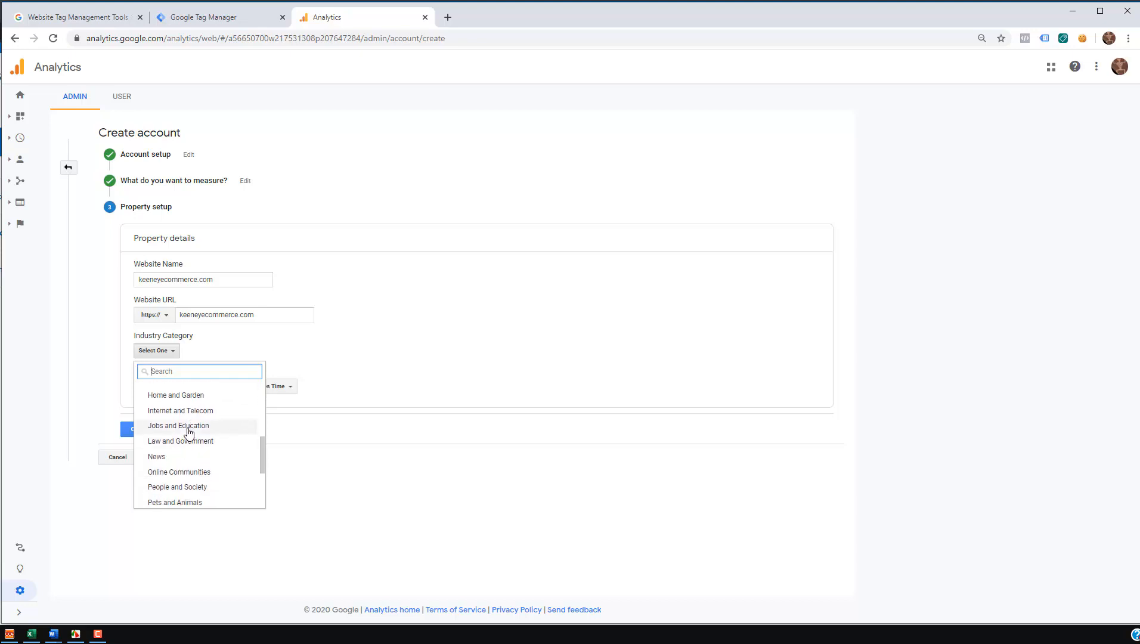
pyautogui.click(189, 426)
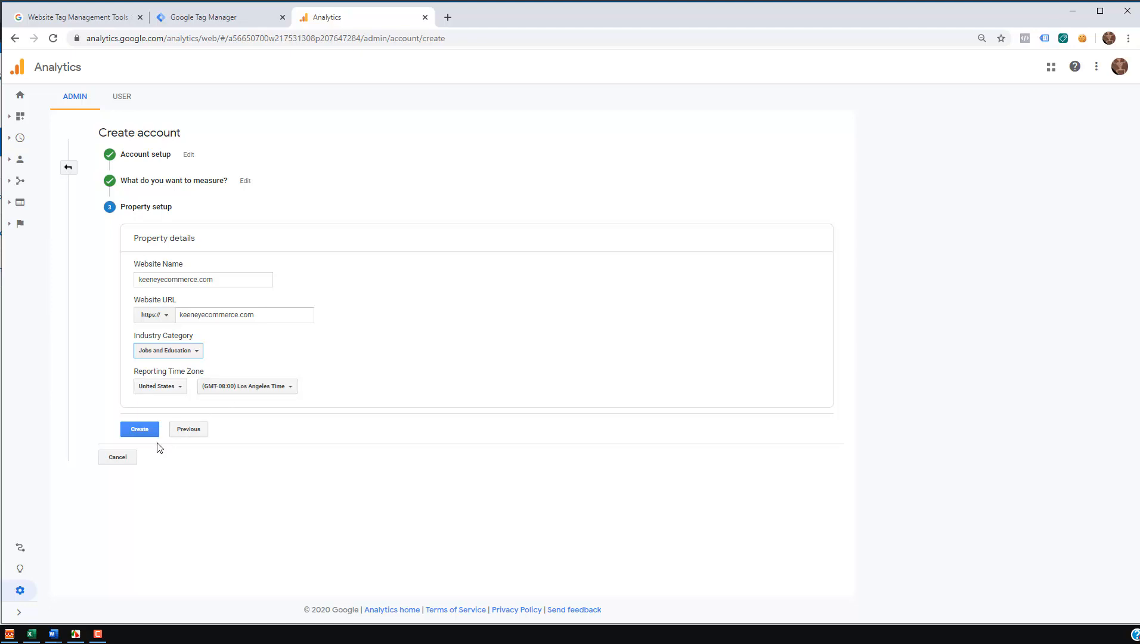
# Step: Create the keeneyecommerce.com property, accepting the GDPR Data Processing Terms, the Controller-Controller Data Protection Terms and the Google Analytics Terms of Service
pyautogui.click(143, 430)
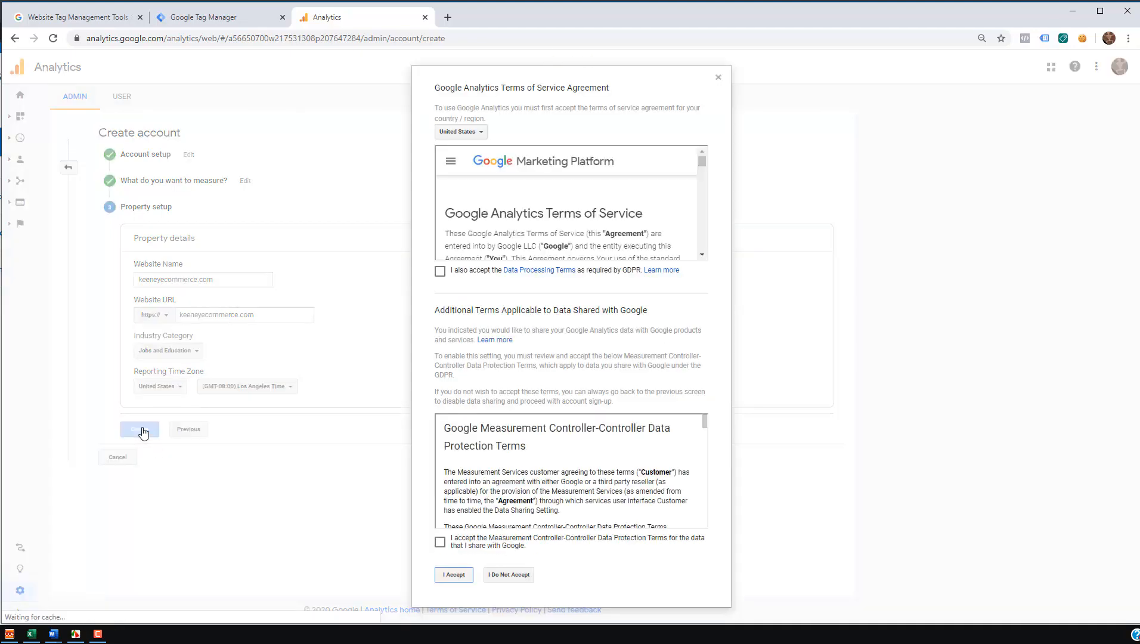
pyautogui.click(440, 272)
pyautogui.click(440, 542)
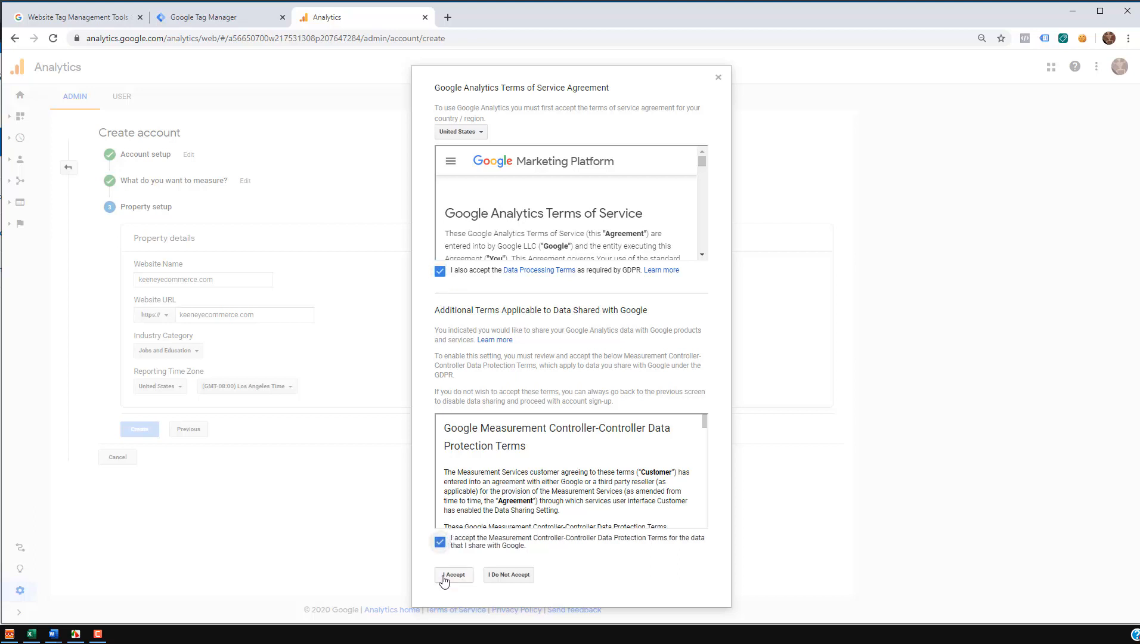
pyautogui.click(453, 574)
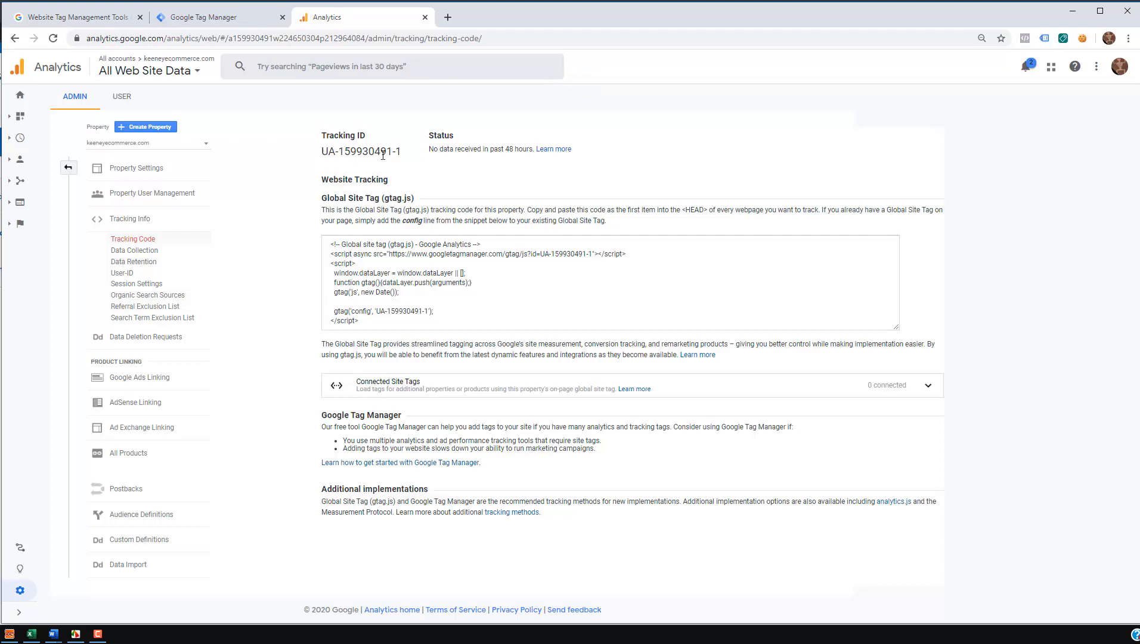
# Step: Copy the new property's Tracking ID into the Notepad notes below the Tag Manager snippets, and return to the Analytics home page
pyautogui.moveTo(401, 151); pyautogui.dragTo(325, 151)
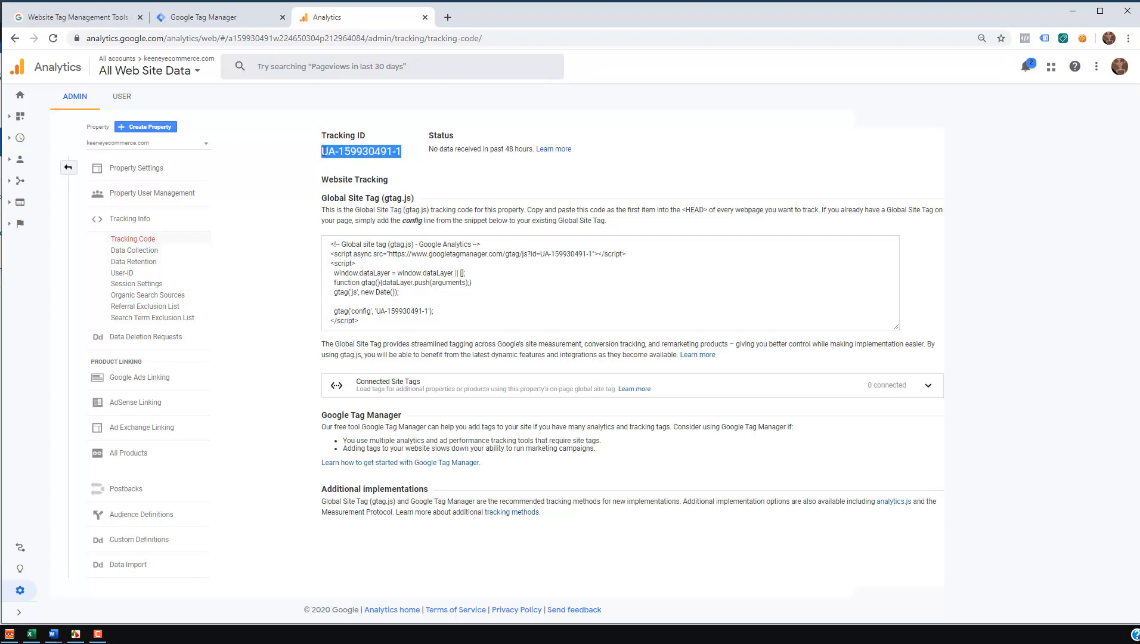
pyautogui.hotkey('alt', 'Tab')
pyautogui.press('Tab')
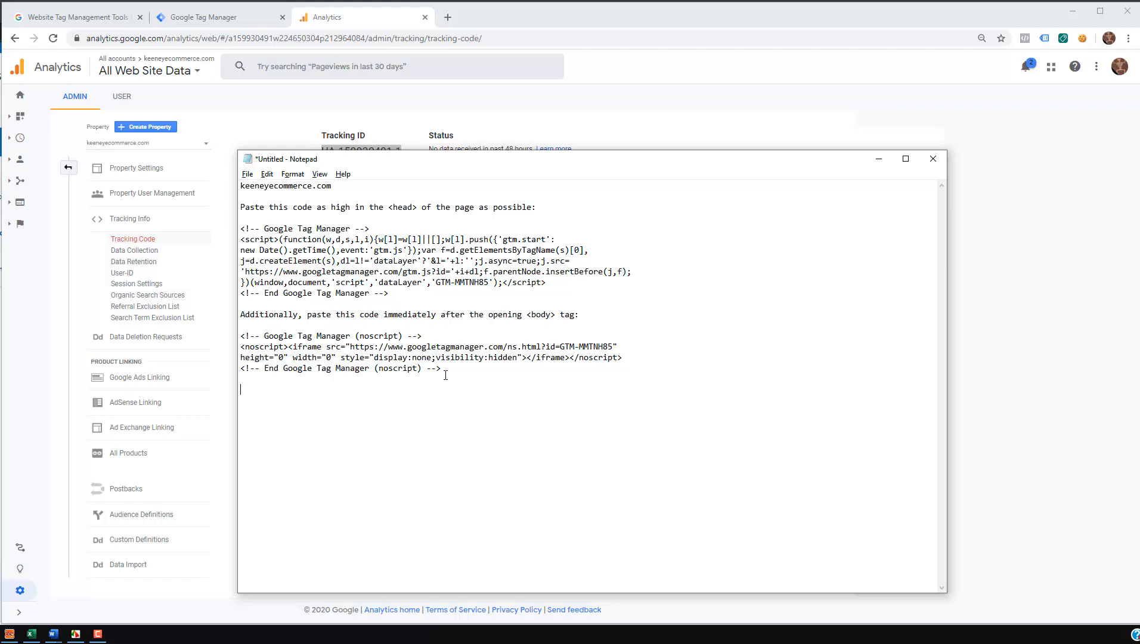
pyautogui.hotkey('ctrl', 'v')
pyautogui.click(224, 107)
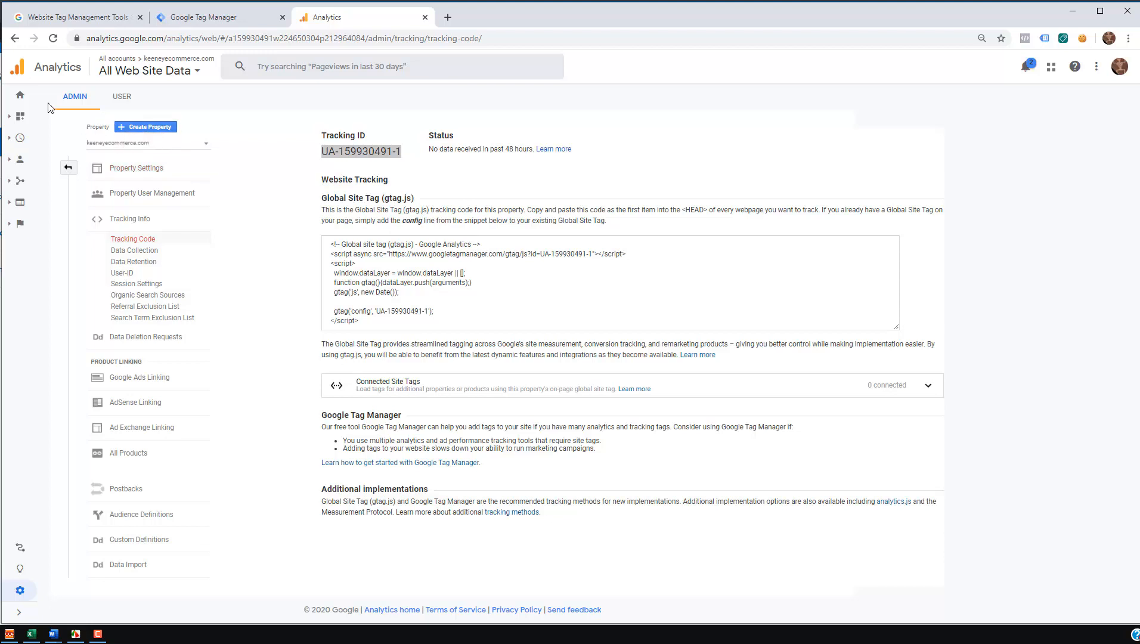
pyautogui.click(21, 97)
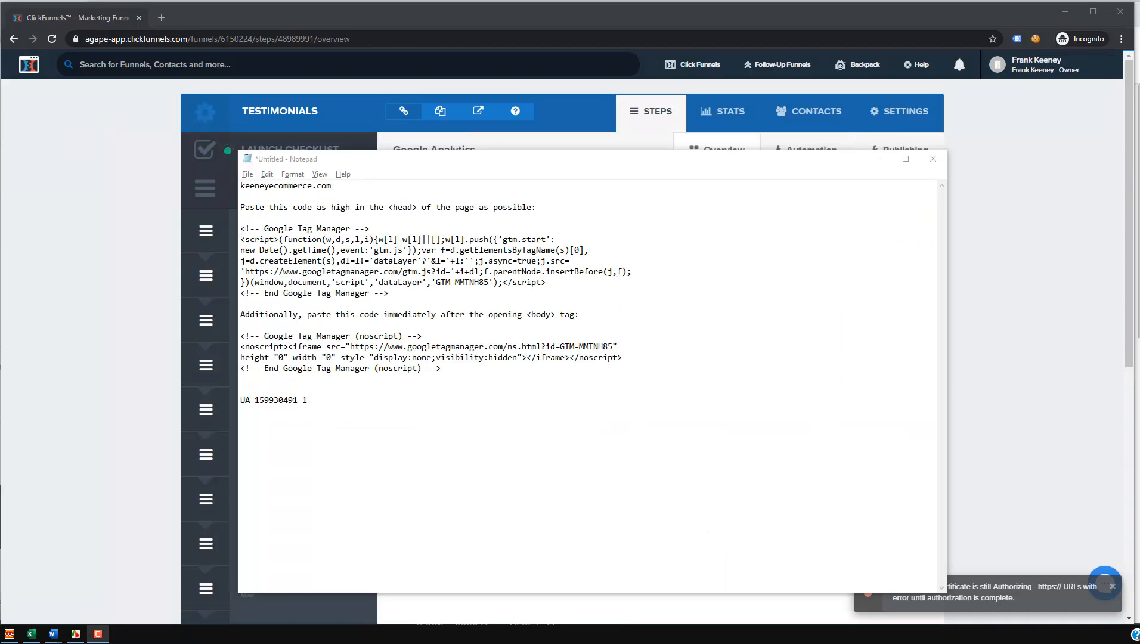
# Step: Copy the Google Tag Manager head snippet from Notepad into the Head Tracking Code of the Testimonials funnel's settings in ClickFunnels
pyautogui.moveTo(242, 231); pyautogui.dragTo(525, 291)
pyautogui.hotkey('ctrl', 'c')
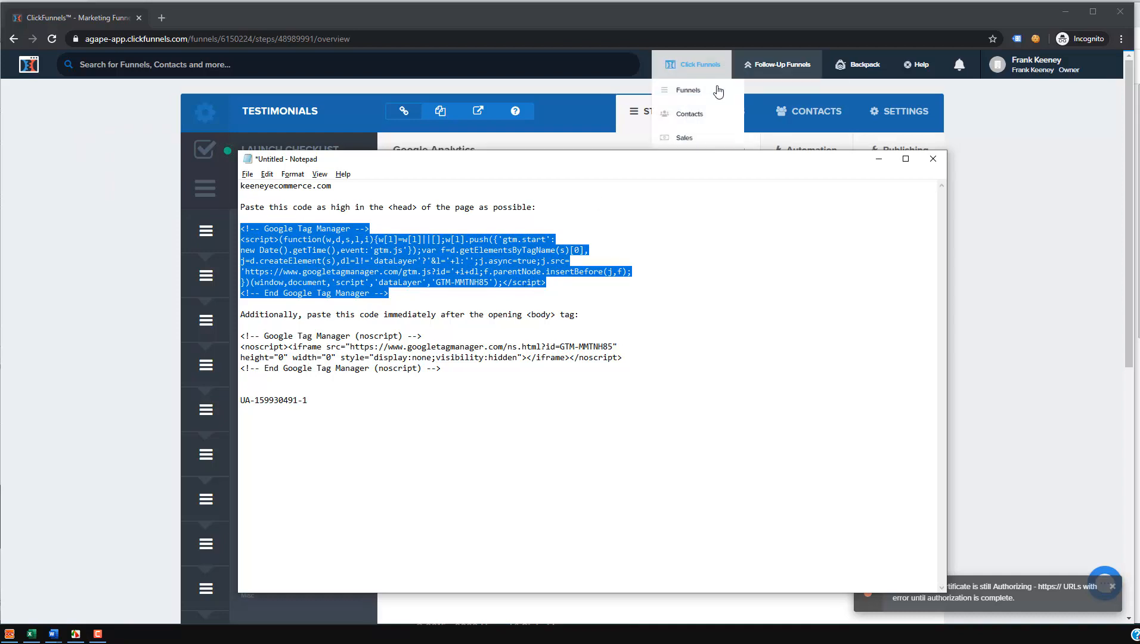
pyautogui.click(898, 112)
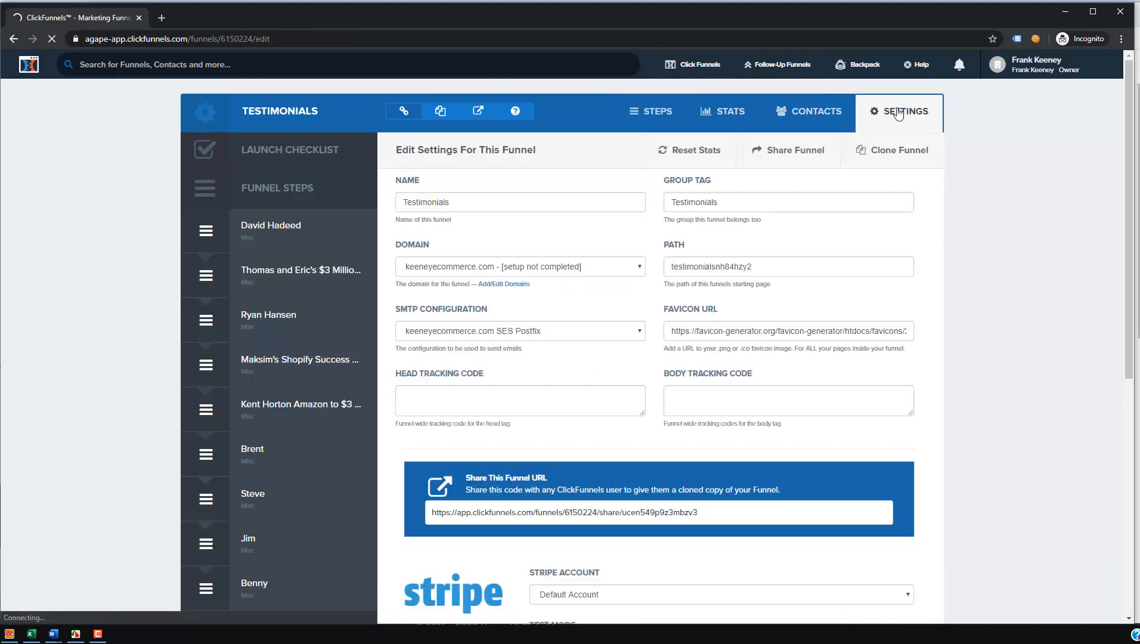
pyautogui.scroll(-1, 886, 126)
pyautogui.scroll(-1, 886, 126)
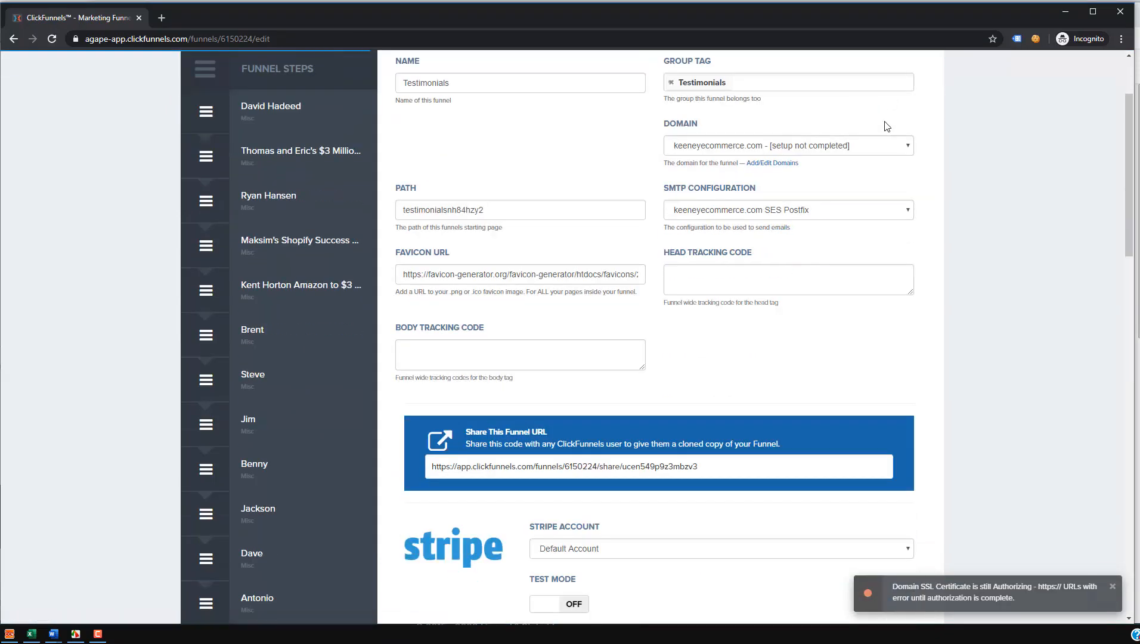
pyautogui.hotkey('alt', 'Tab')
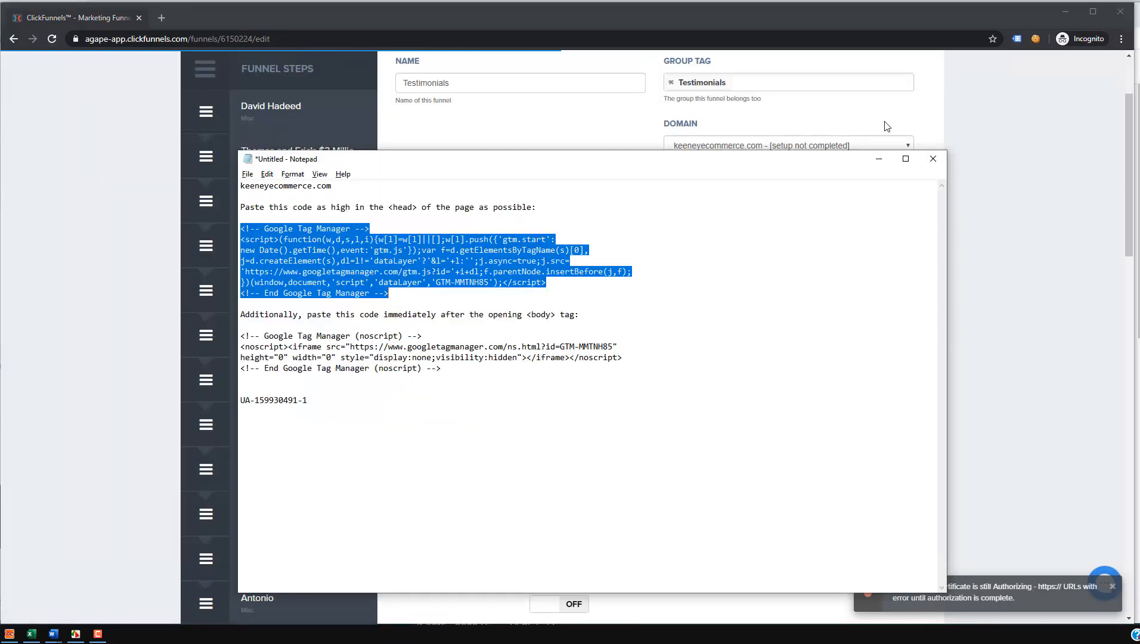
pyautogui.hotkey('alt', 'Tab')
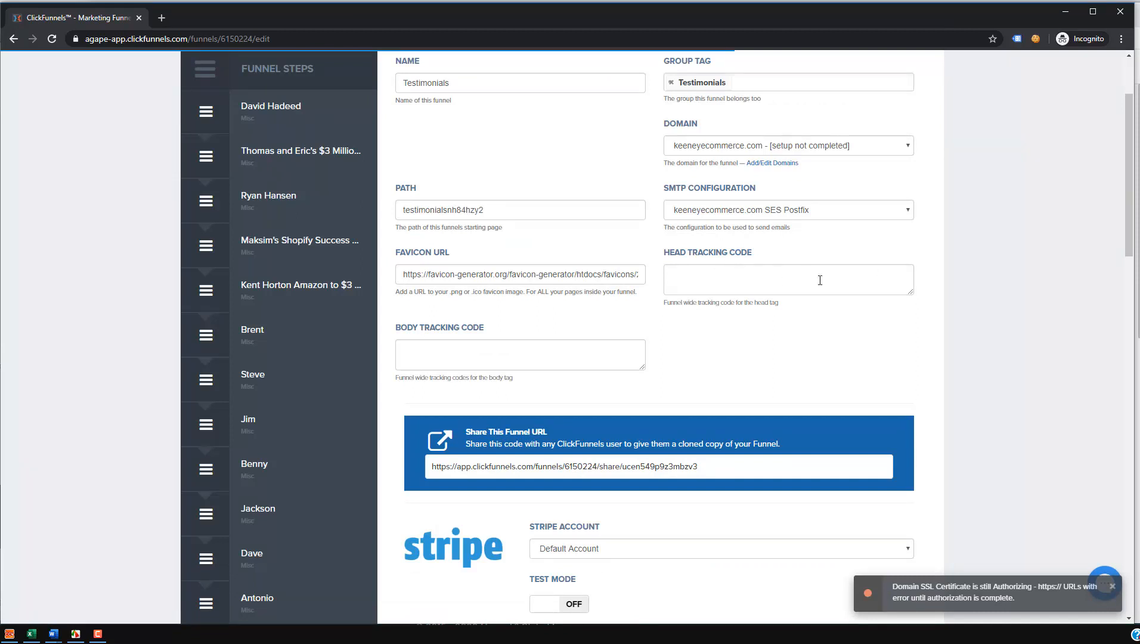
pyautogui.moveTo(911, 292); pyautogui.dragTo(918, 488)
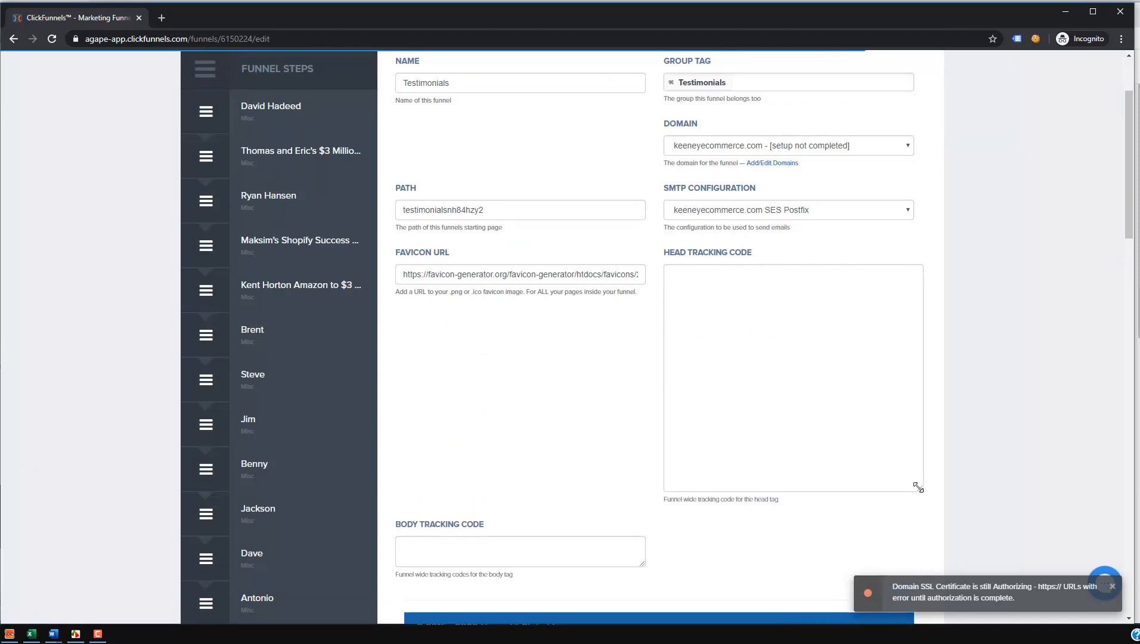
pyautogui.click(691, 272)
pyautogui.hotkey('ctrl', 'v')
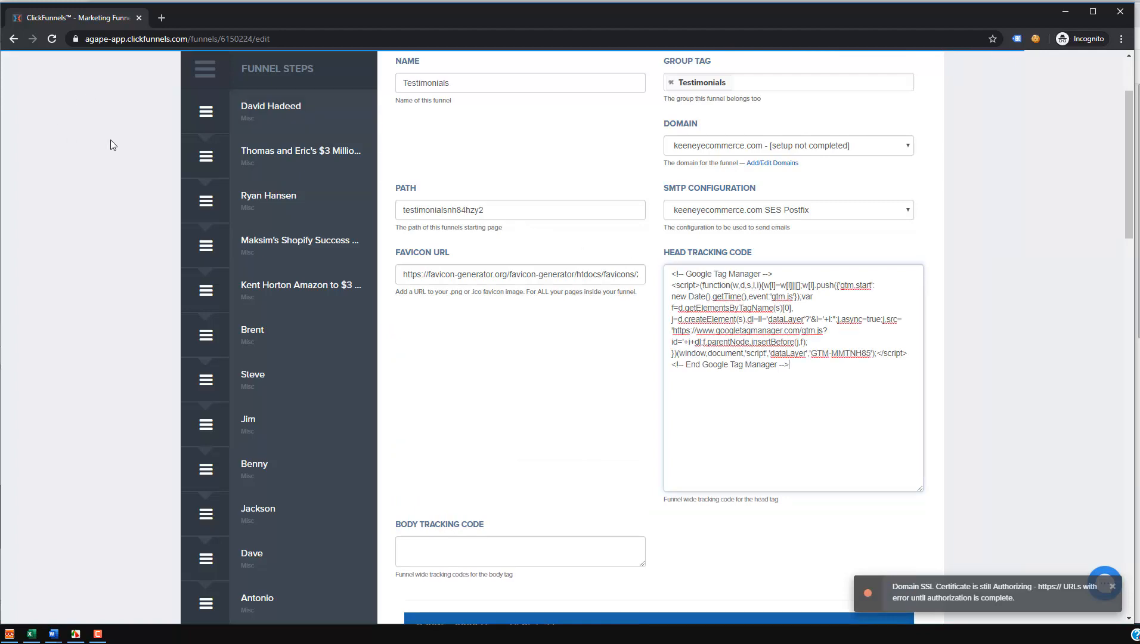
# Step: Copy the Google Tag Manager noscript snippet from Notepad into the funnel's Body Tracking Code
pyautogui.hotkey('alt', 'Tab')
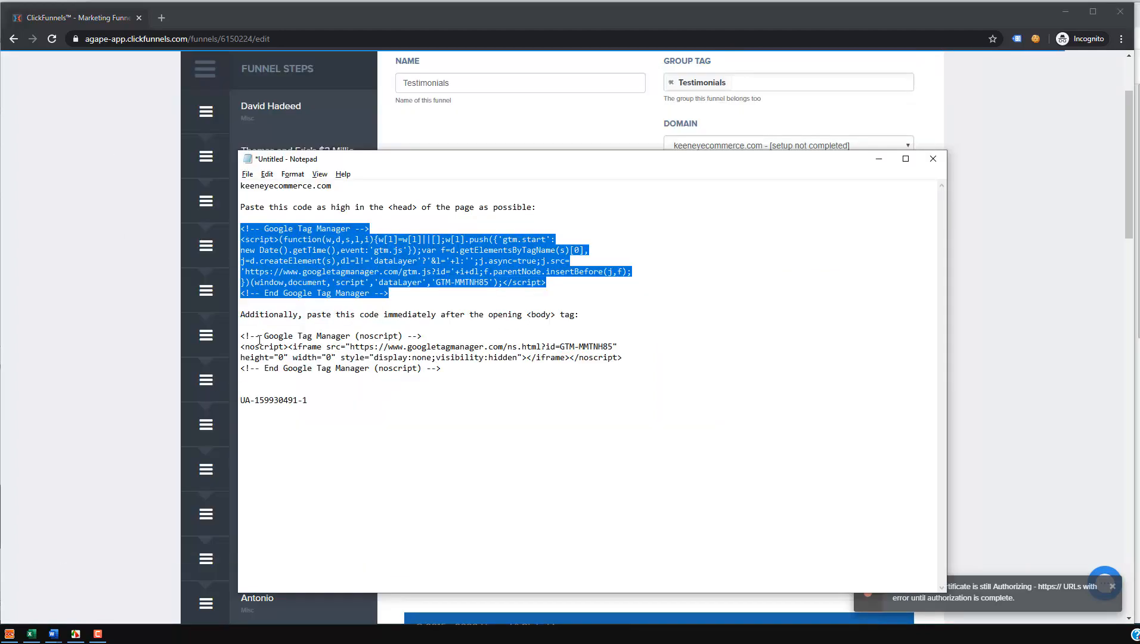
pyautogui.moveTo(241, 335); pyautogui.dragTo(445, 373)
pyautogui.hotkey('ctrl', 'c')
pyautogui.hotkey('alt', 'Tab')
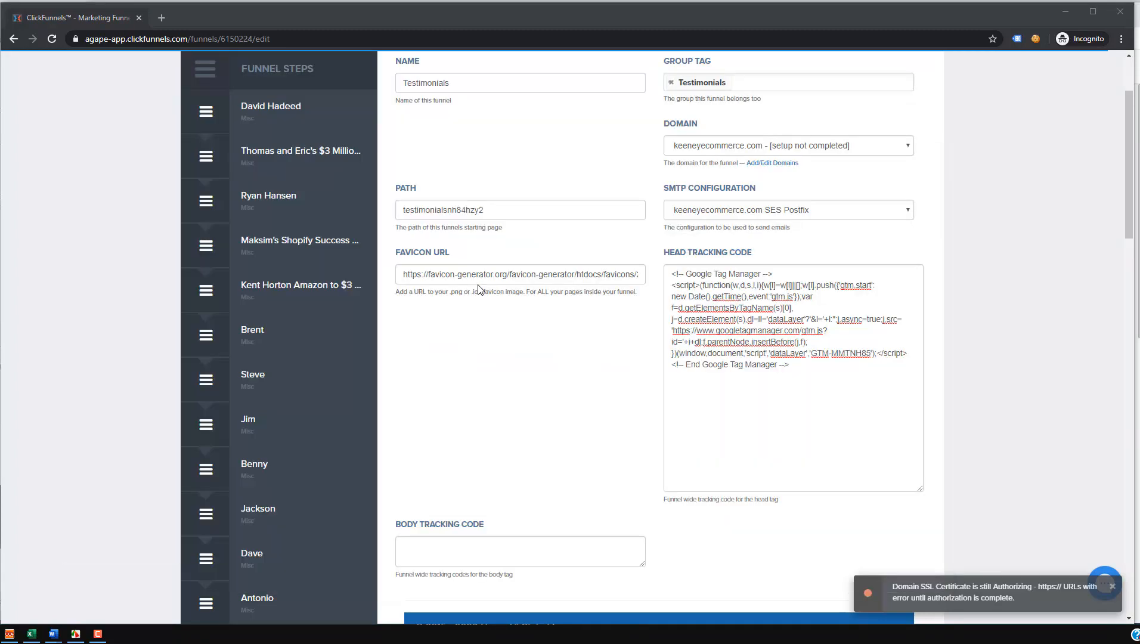
pyautogui.scroll(-3, 537, 387)
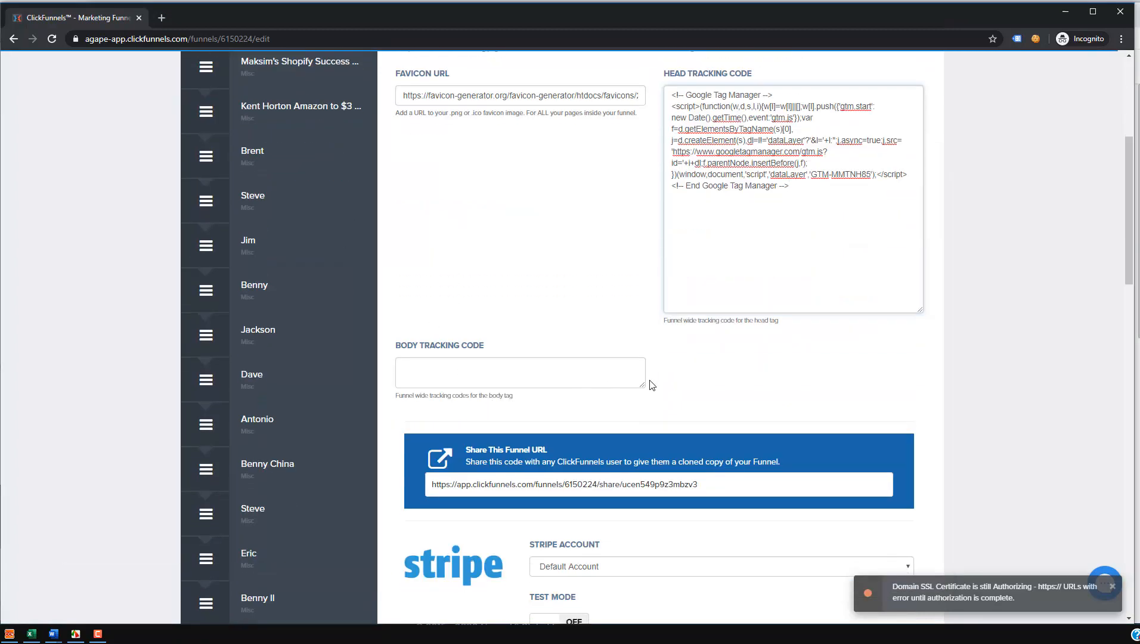
pyautogui.moveTo(642, 383); pyautogui.dragTo(678, 490)
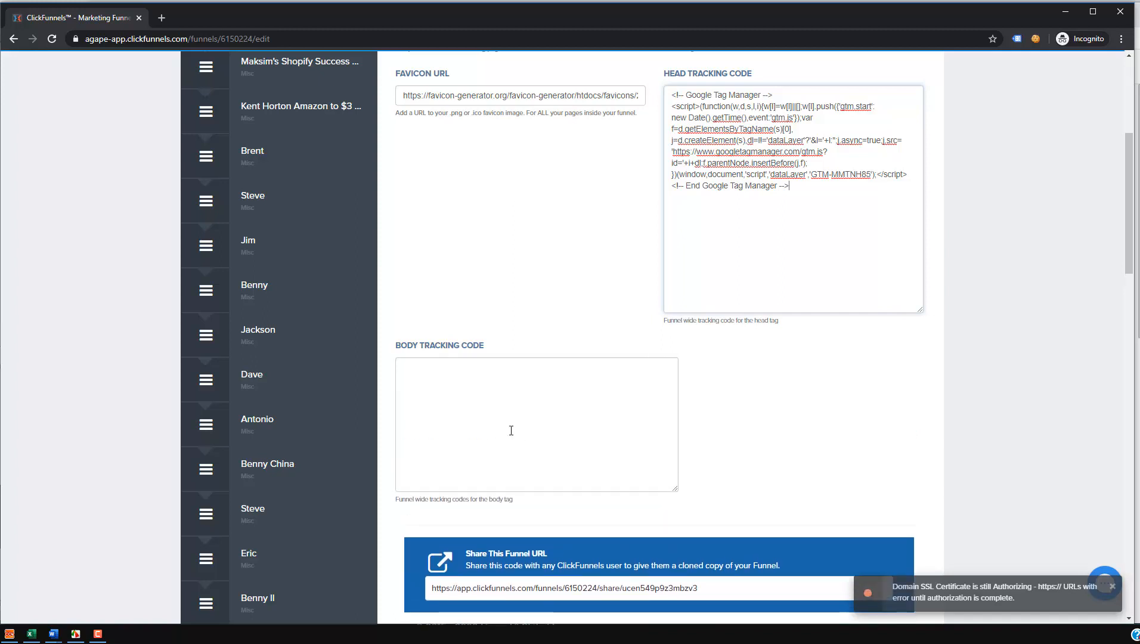
pyautogui.click(501, 412)
pyautogui.hotkey('ctrl', 'v')
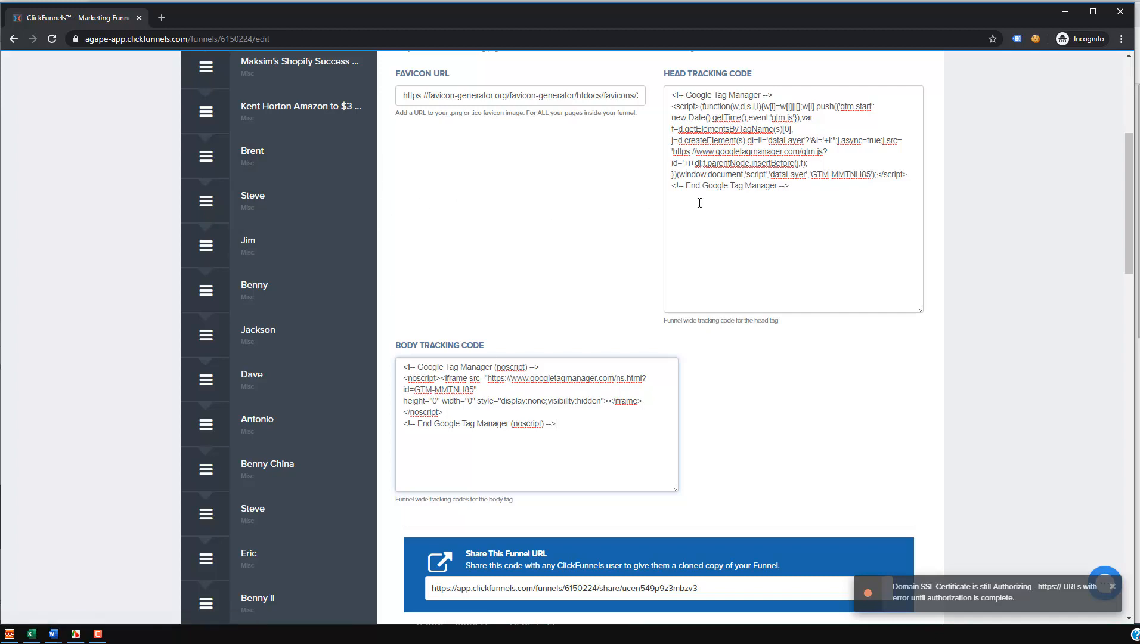
# Step: Review the head and body tracking codes in the Testimonials funnel's settings
pyautogui.scroll(1, 699, 202)
pyautogui.scroll(-2, 699, 203)
pyautogui.scroll(1, 699, 203)
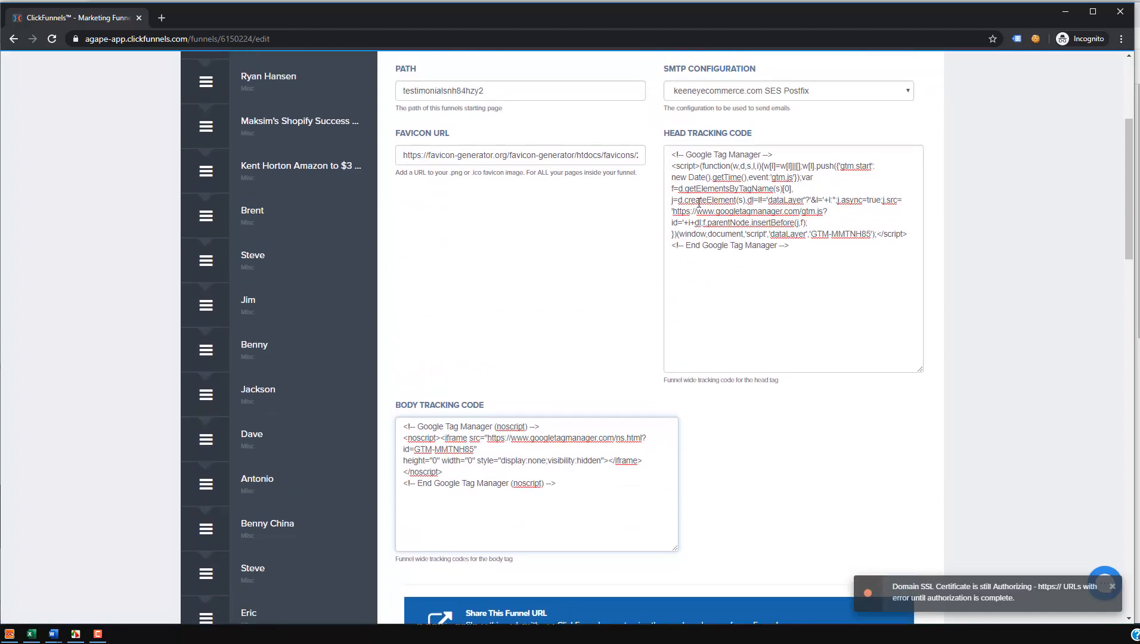
pyautogui.scroll(-1, 698, 203)
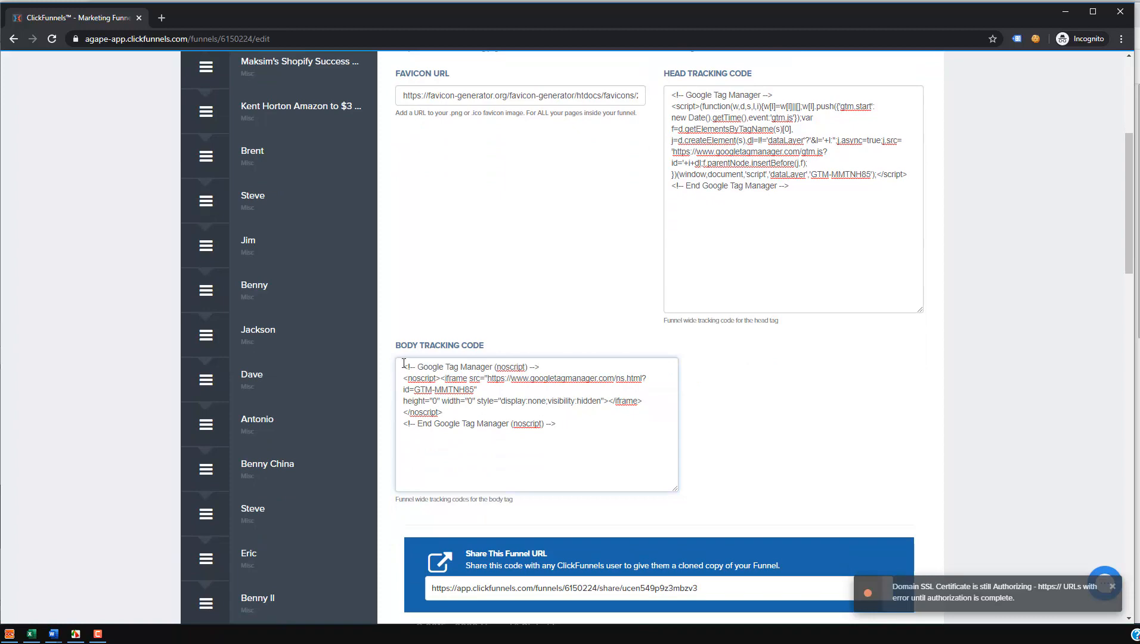
pyautogui.scroll(5, 767, 90)
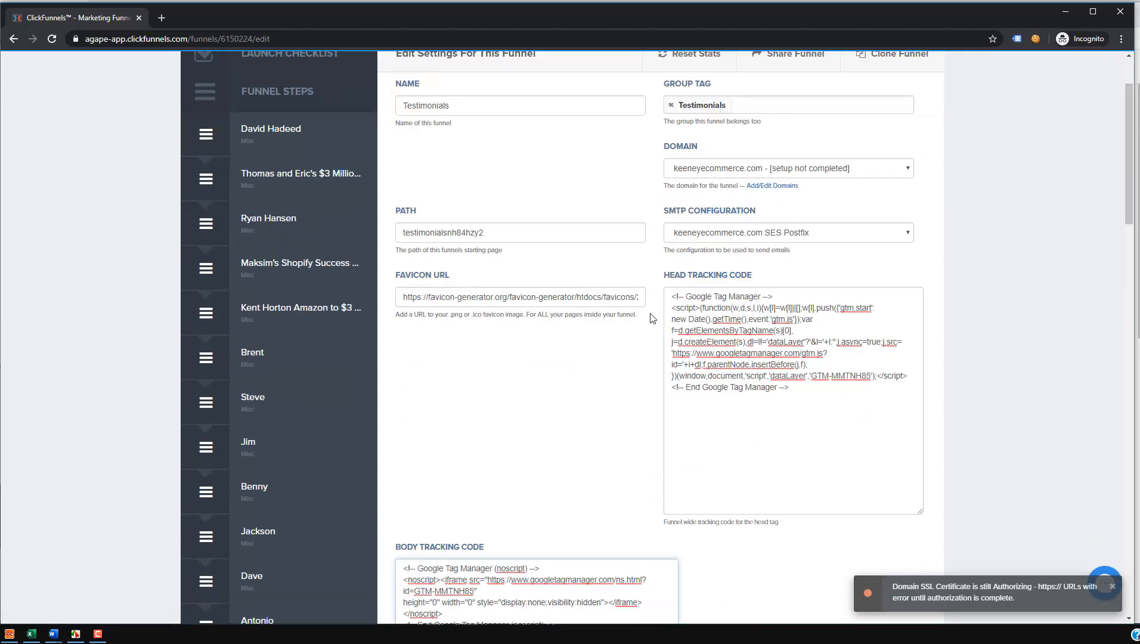
pyautogui.scroll(-7, 648, 315)
pyautogui.scroll(2, 646, 284)
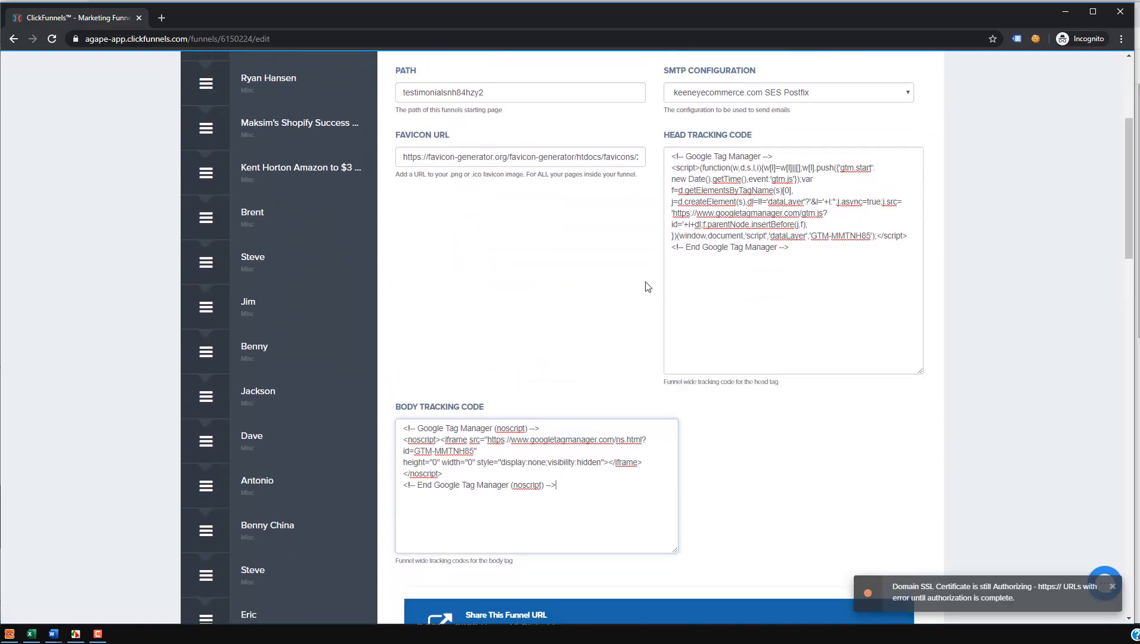
pyautogui.scroll(-2, 645, 285)
pyautogui.scroll(-1, 648, 285)
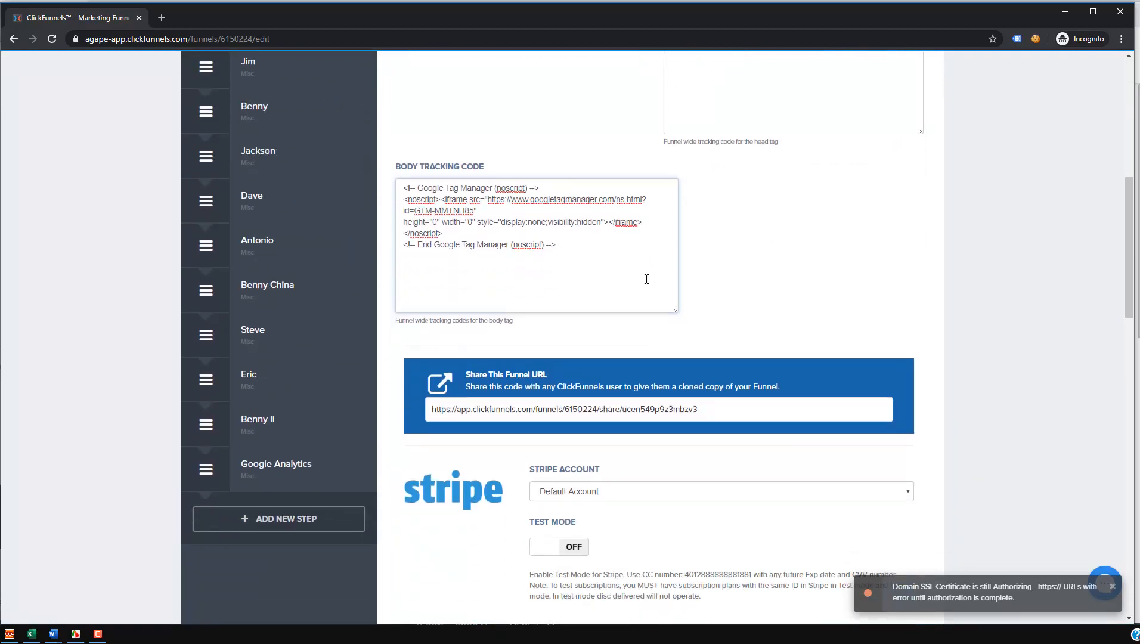
pyautogui.scroll(10, 646, 279)
pyautogui.scroll(-10, 649, 271)
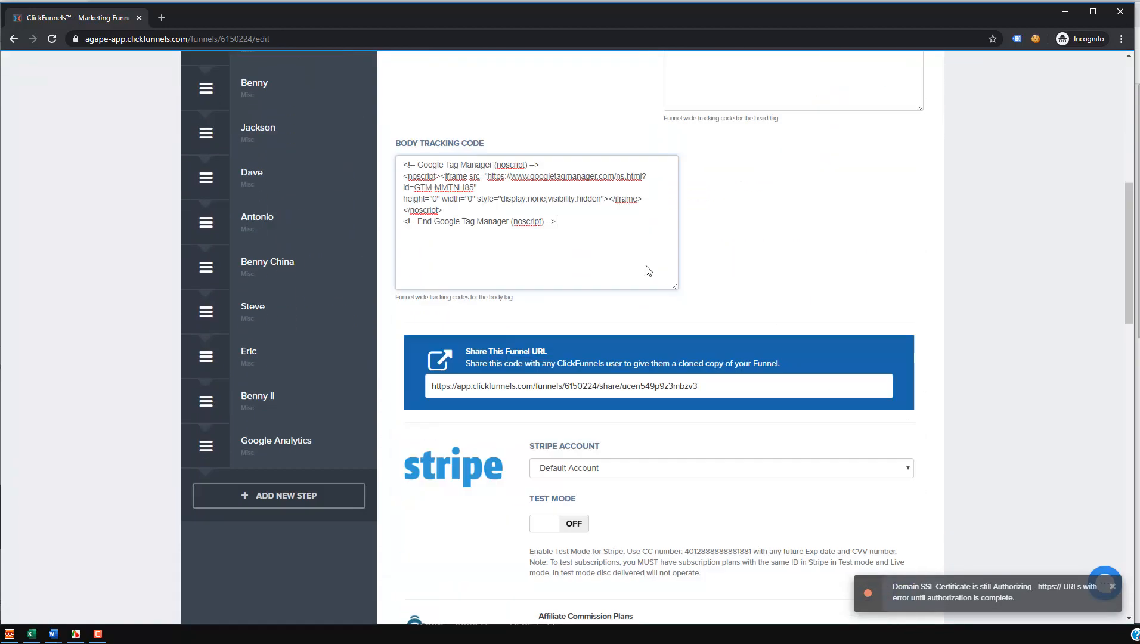
# Step: Save the updated funnel settings and open the live page of the Google Analytics funnel step
pyautogui.scroll(-15, 648, 271)
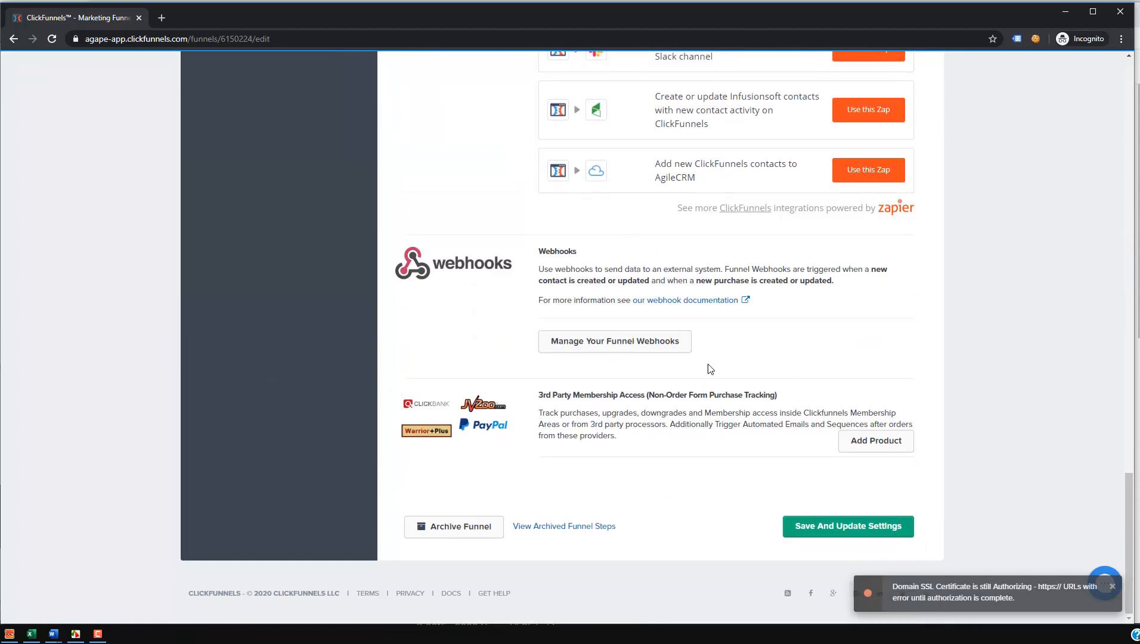
pyautogui.click(795, 525)
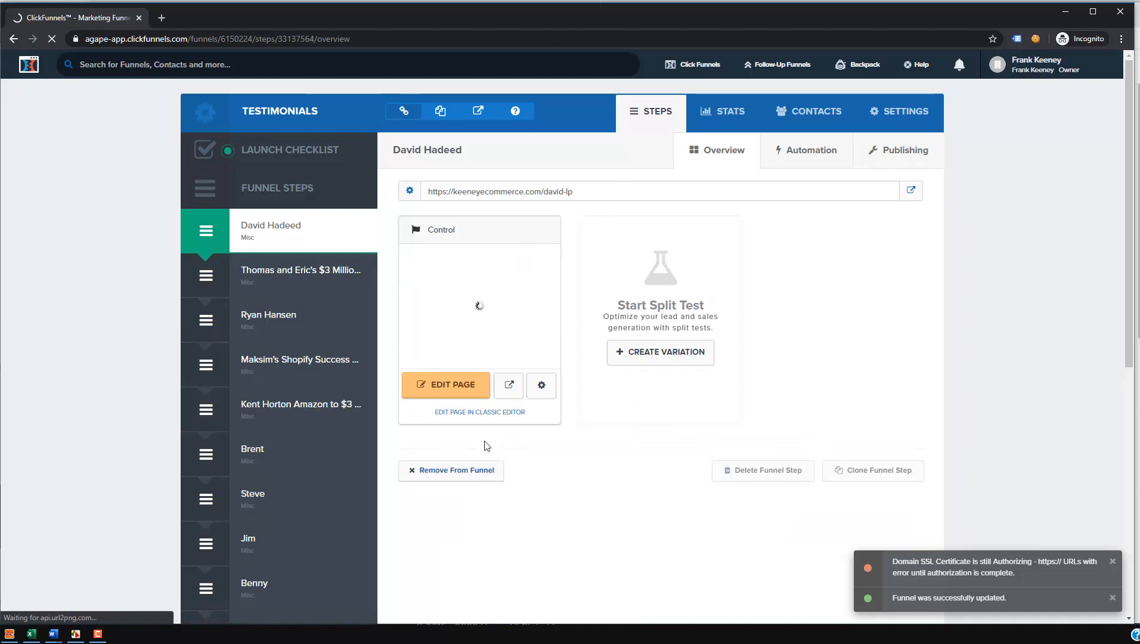
pyautogui.scroll(-8, 412, 358)
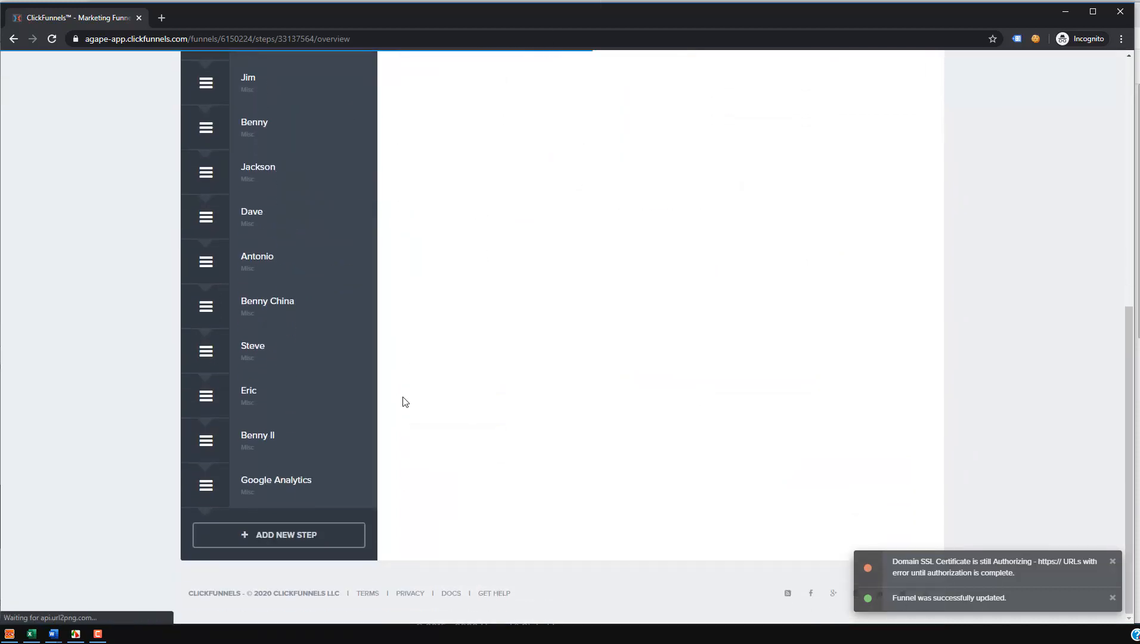
pyautogui.click(327, 487)
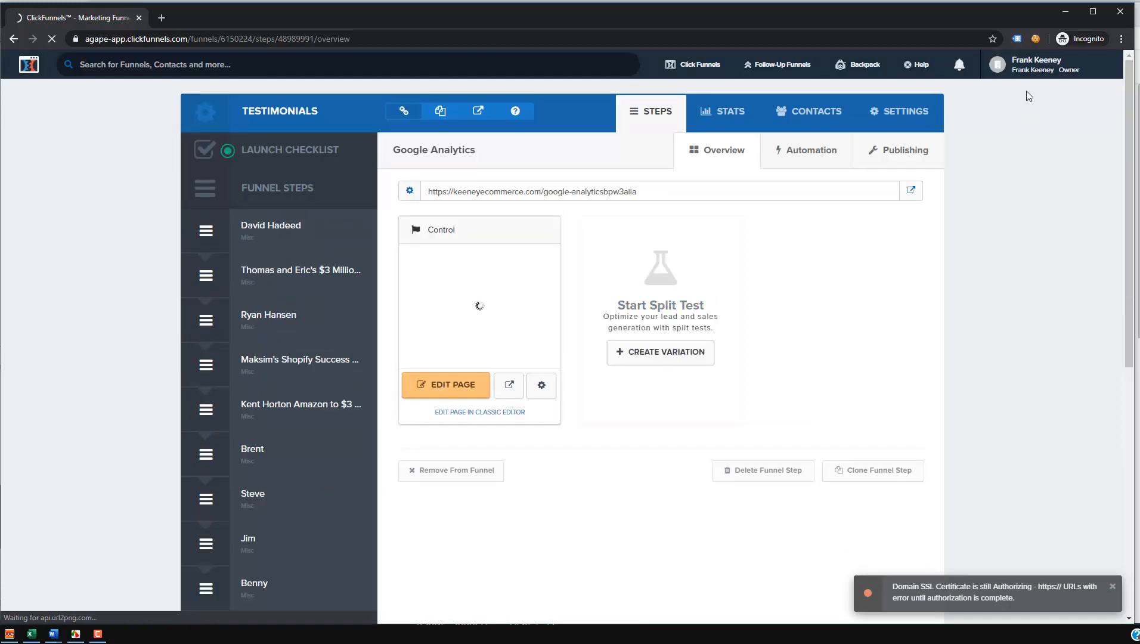
pyautogui.click(1014, 62)
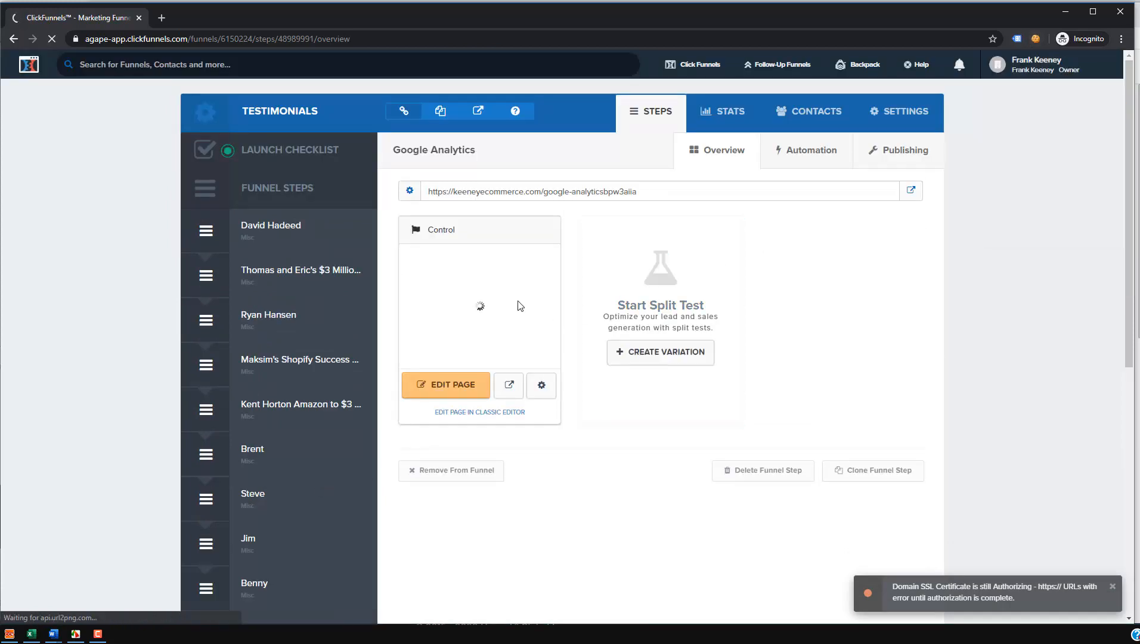
pyautogui.click(911, 192)
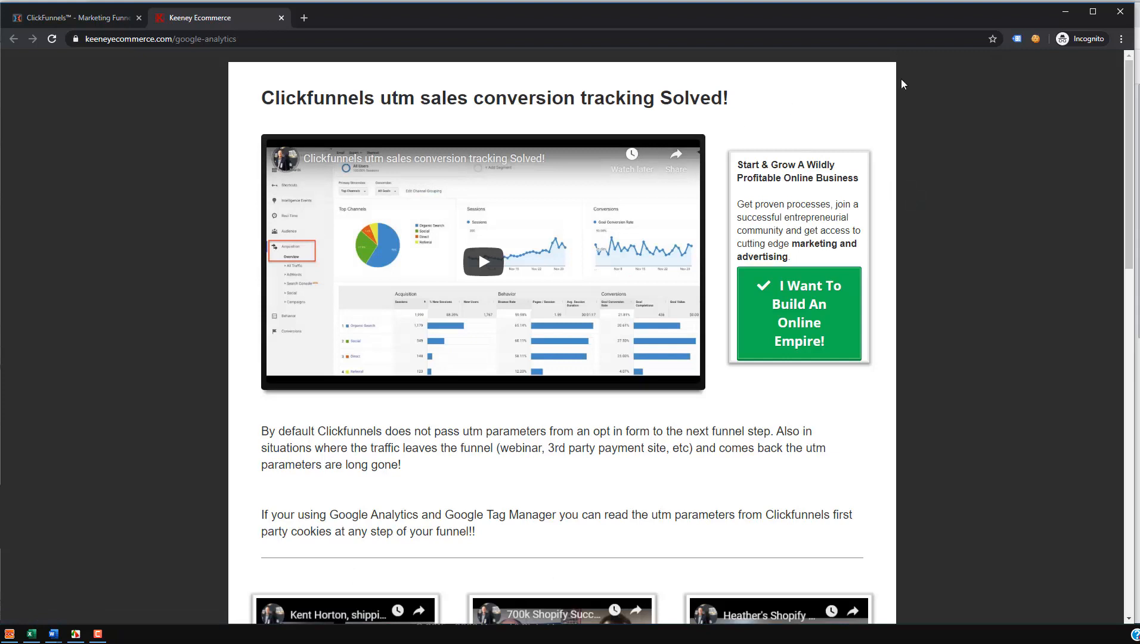
# Step: Enable Google Tag Assistant on the live google-analytics page, reload the page and check the tags it detects
pyautogui.click(1016, 43)
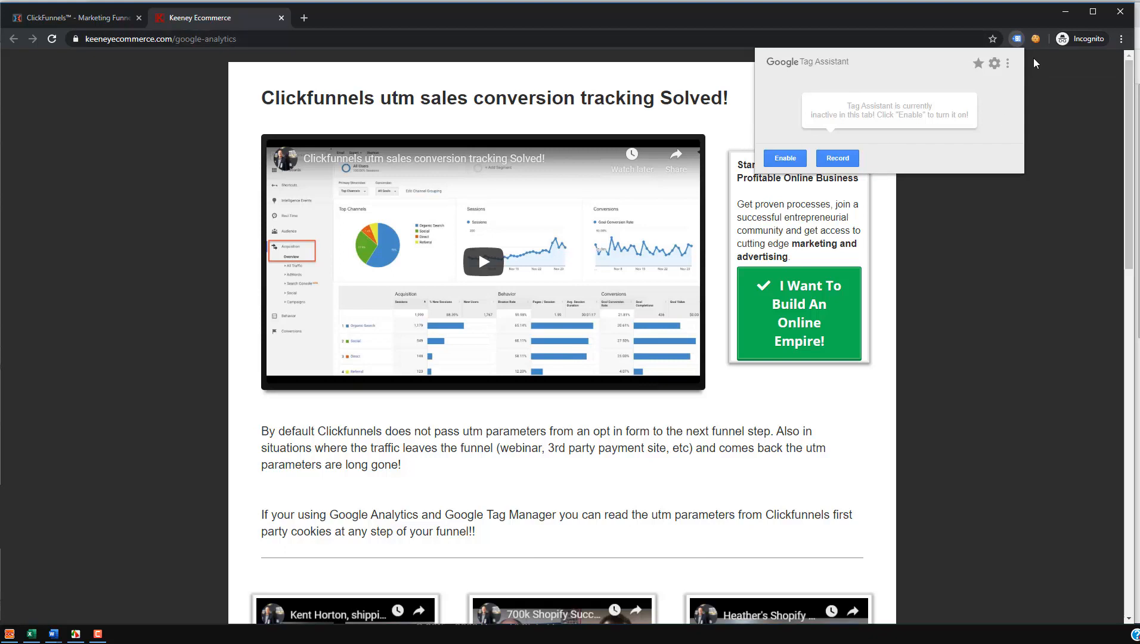
pyautogui.click(785, 159)
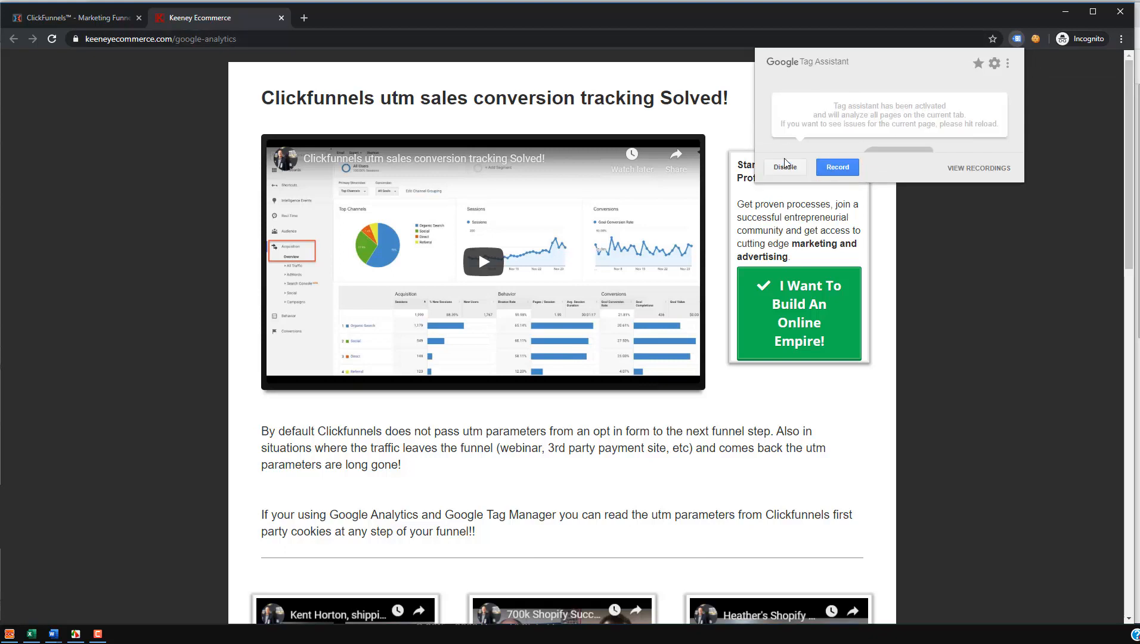
pyautogui.click(53, 39)
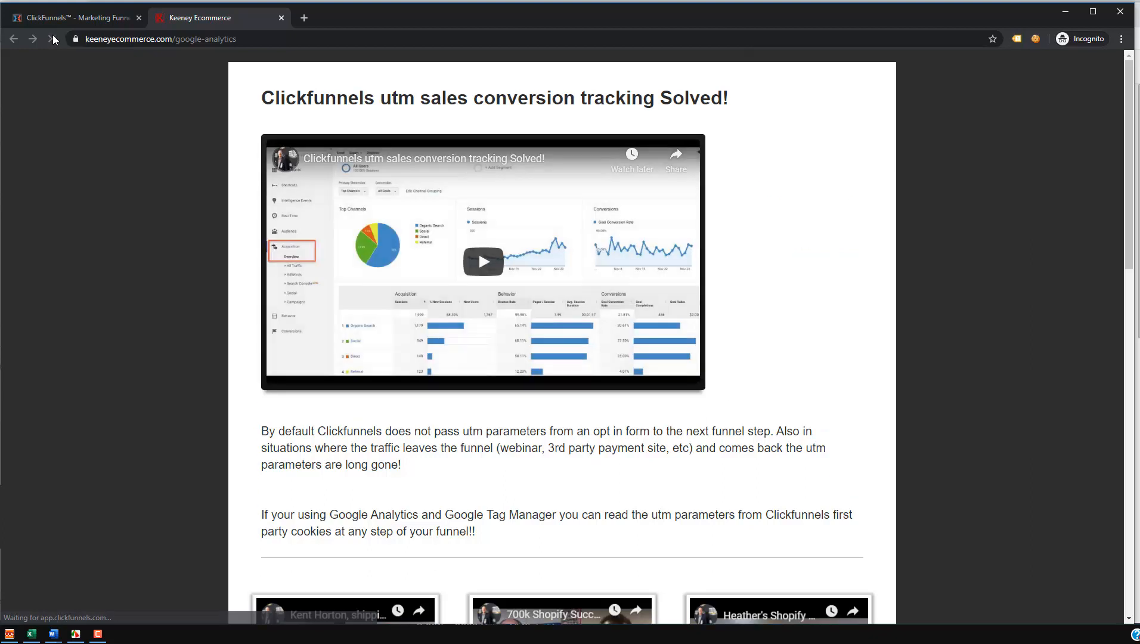
pyautogui.click(1016, 38)
pyautogui.click(817, 132)
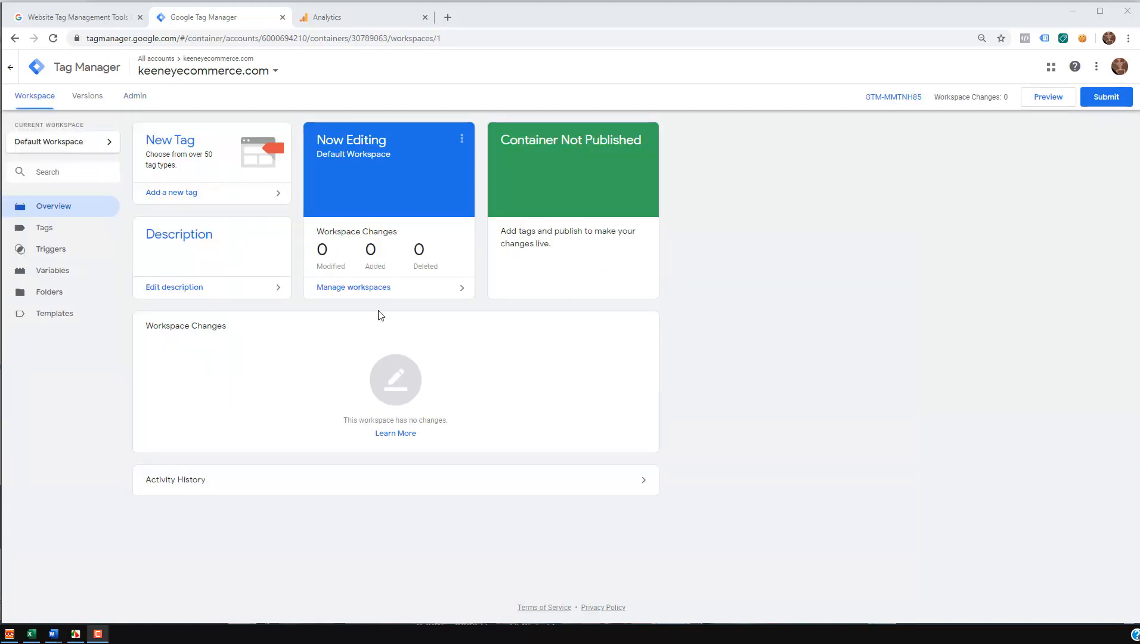
# Step: Create a user-defined variable of type Google Analytics Settings in Tag Manager and paste the Analytics tracking ID into it
pyautogui.click(59, 275)
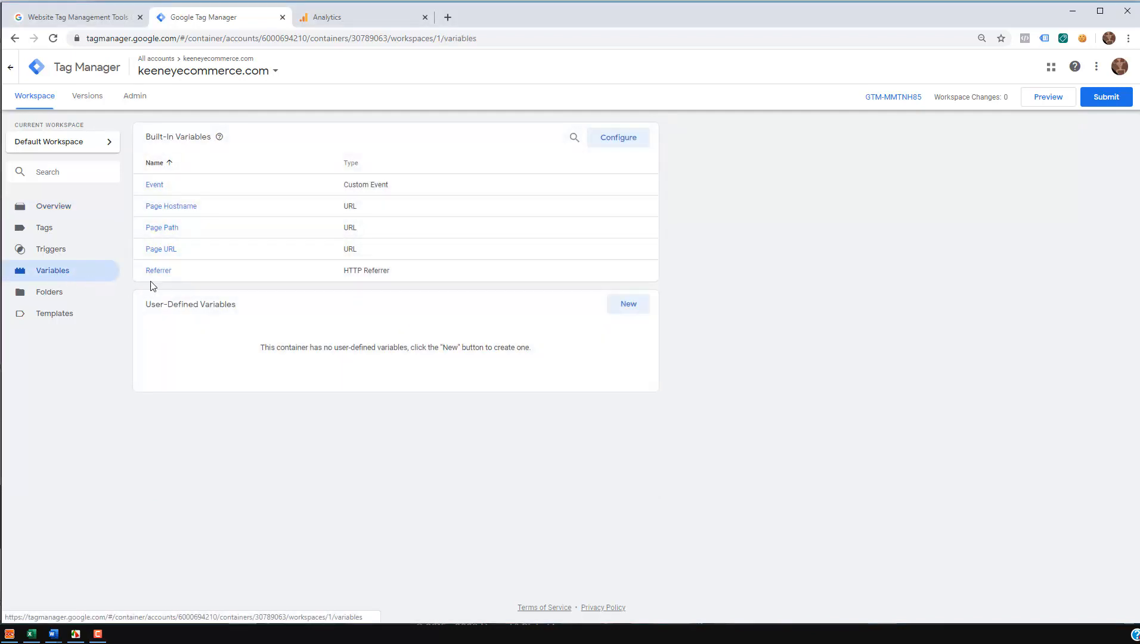
pyautogui.click(637, 306)
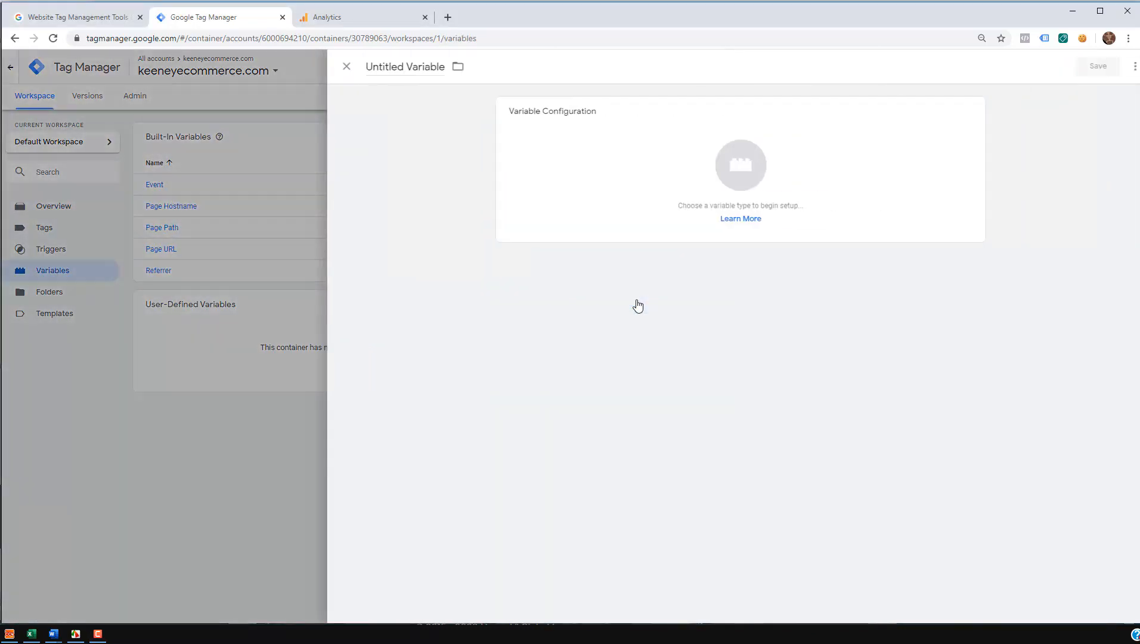
pyautogui.click(723, 182)
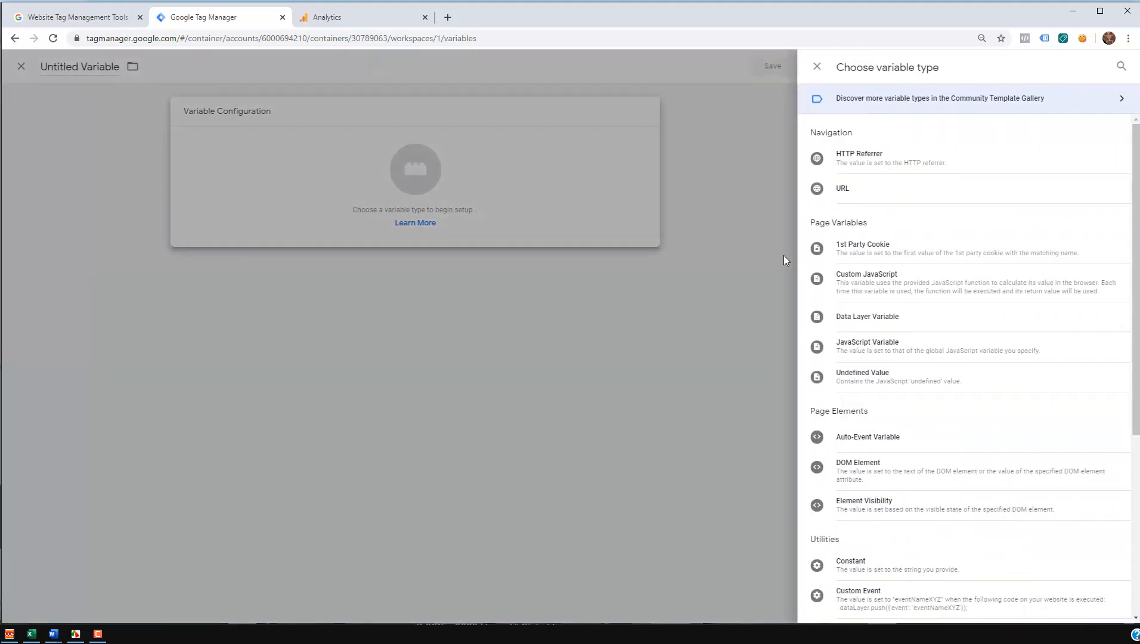
pyautogui.scroll(-5, 868, 247)
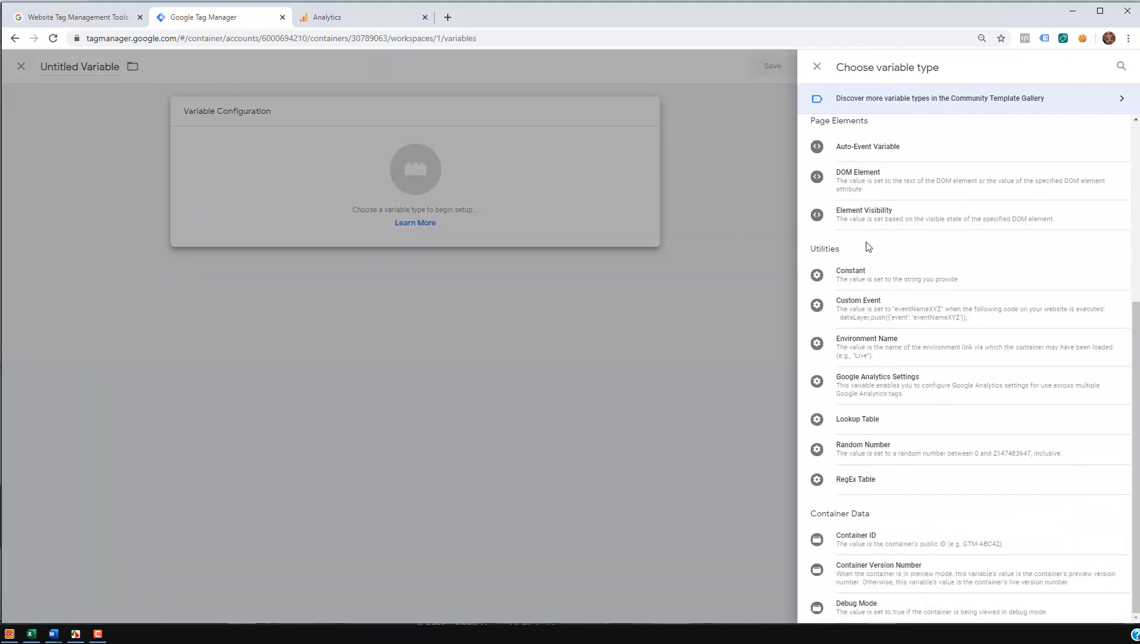
pyautogui.click(874, 382)
pyautogui.click(543, 219)
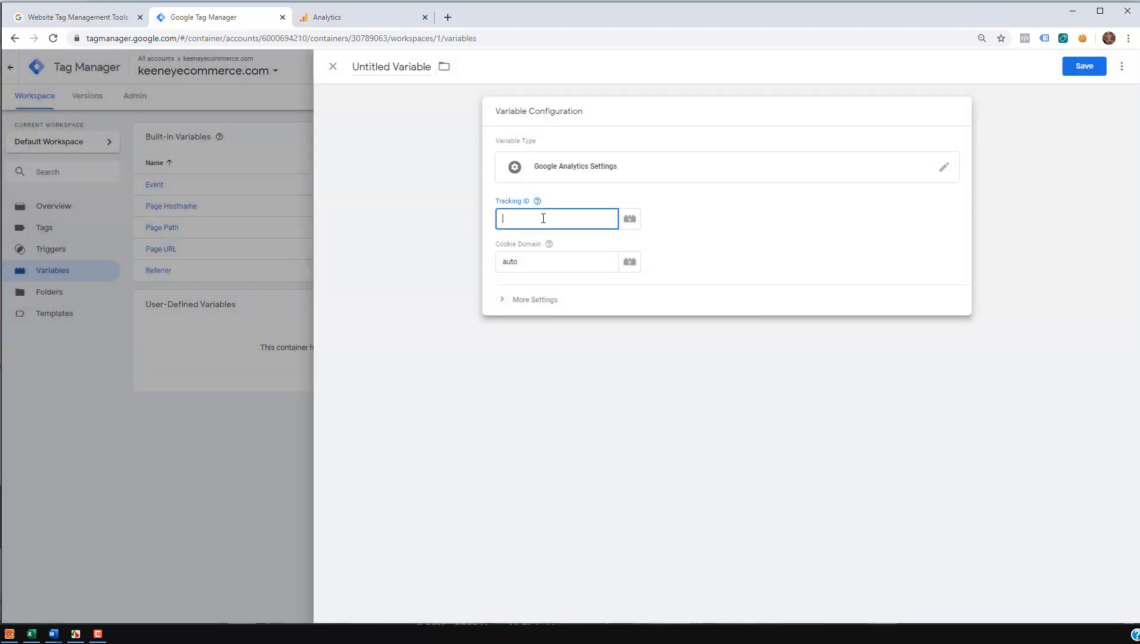
pyautogui.hotkey('ctrl', 'v')
# Step: Name the new Google Analytics Settings variable GA UA
pyautogui.moveTo(355, 65); pyautogui.dragTo(422, 69)
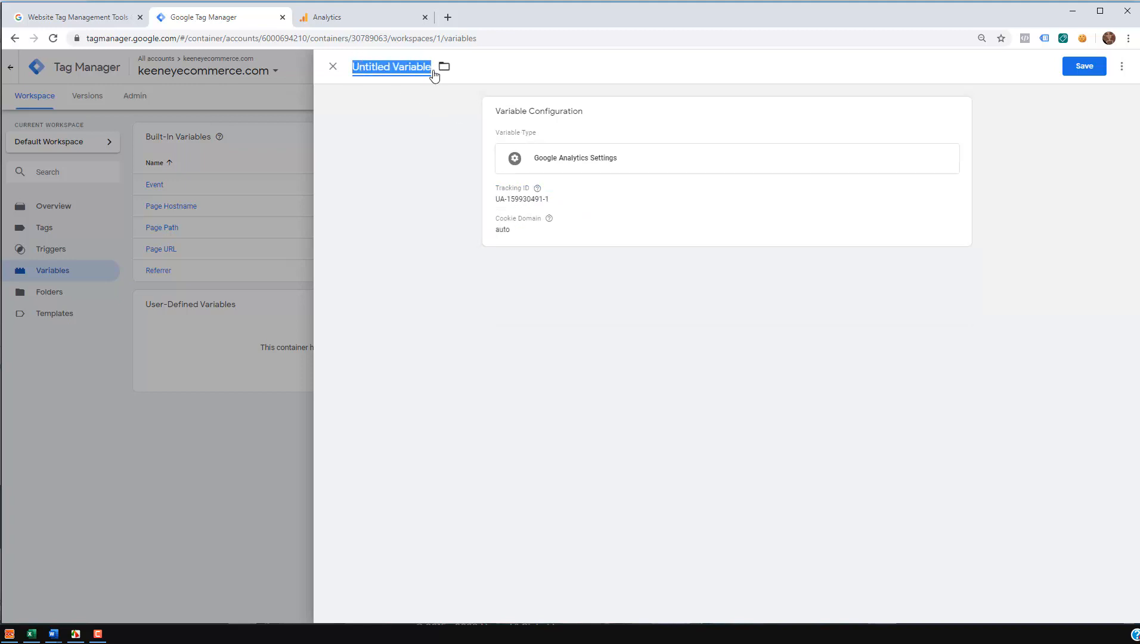
pyautogui.write('GA UA')
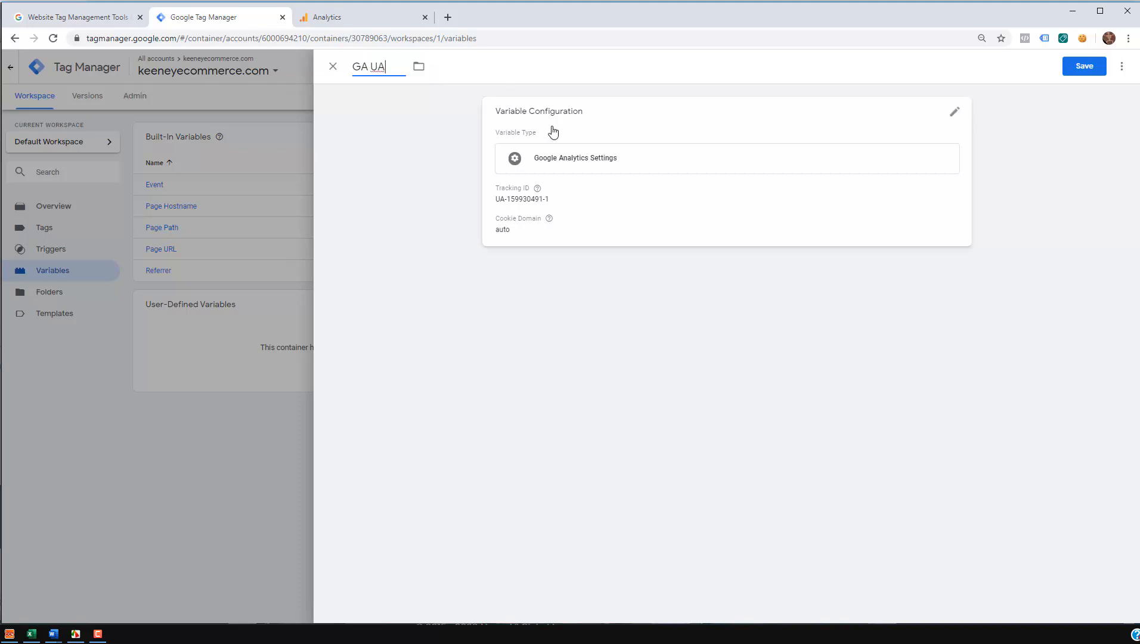
pyautogui.click(549, 218)
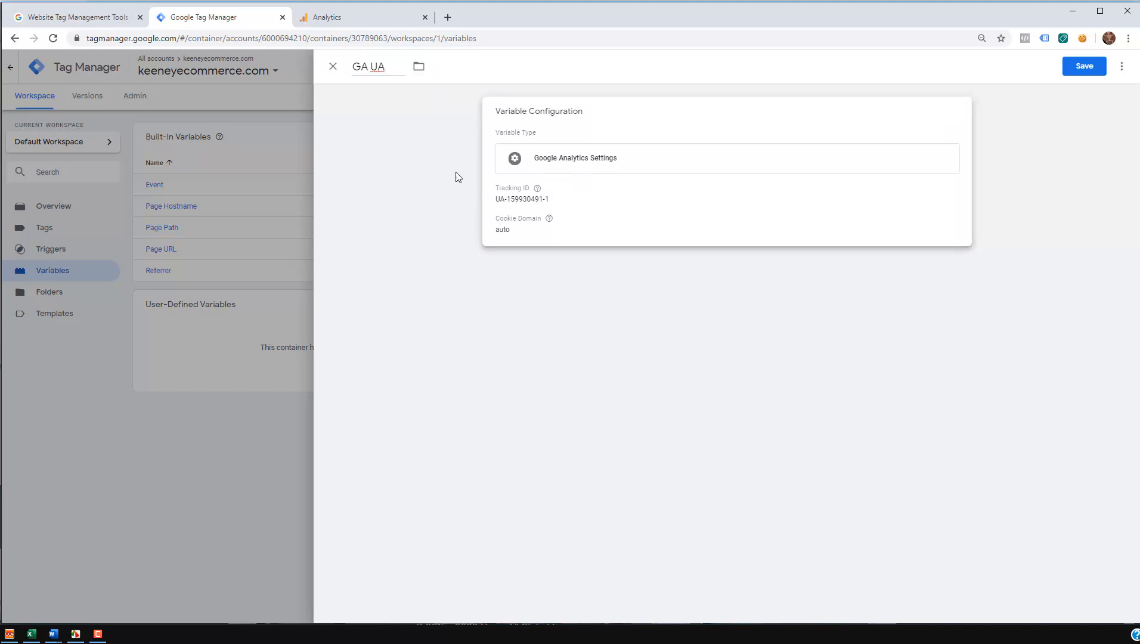
# Step: Check the tracking ID in the Google Analytics property settings and save the GA UA variable in Tag Manager
pyautogui.click(340, 18)
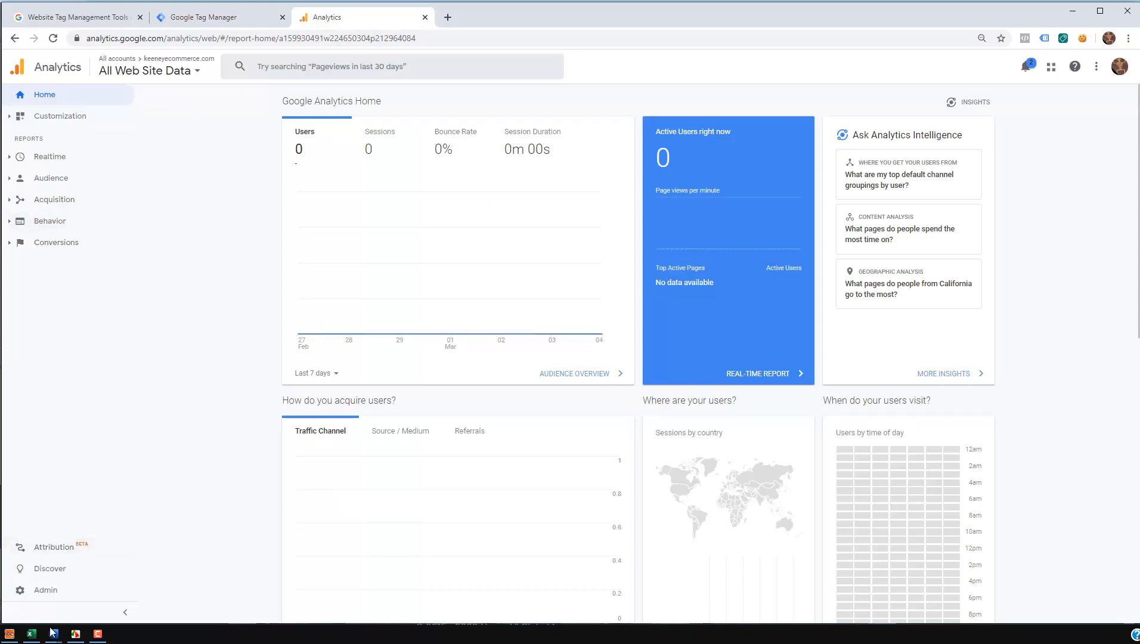
pyautogui.click(46, 590)
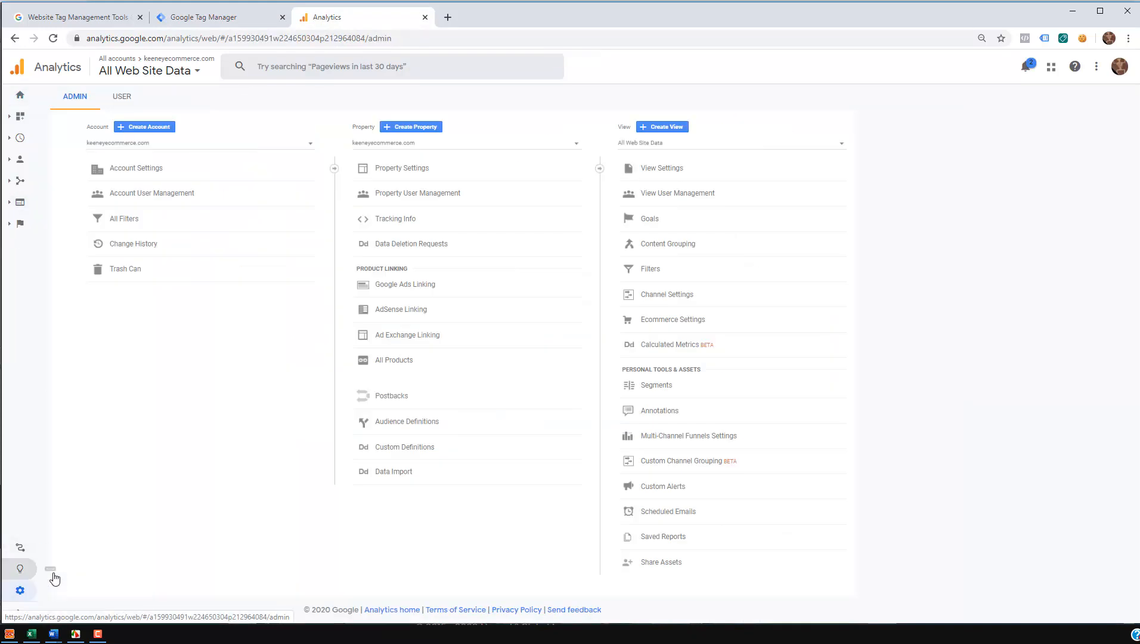
pyautogui.click(394, 174)
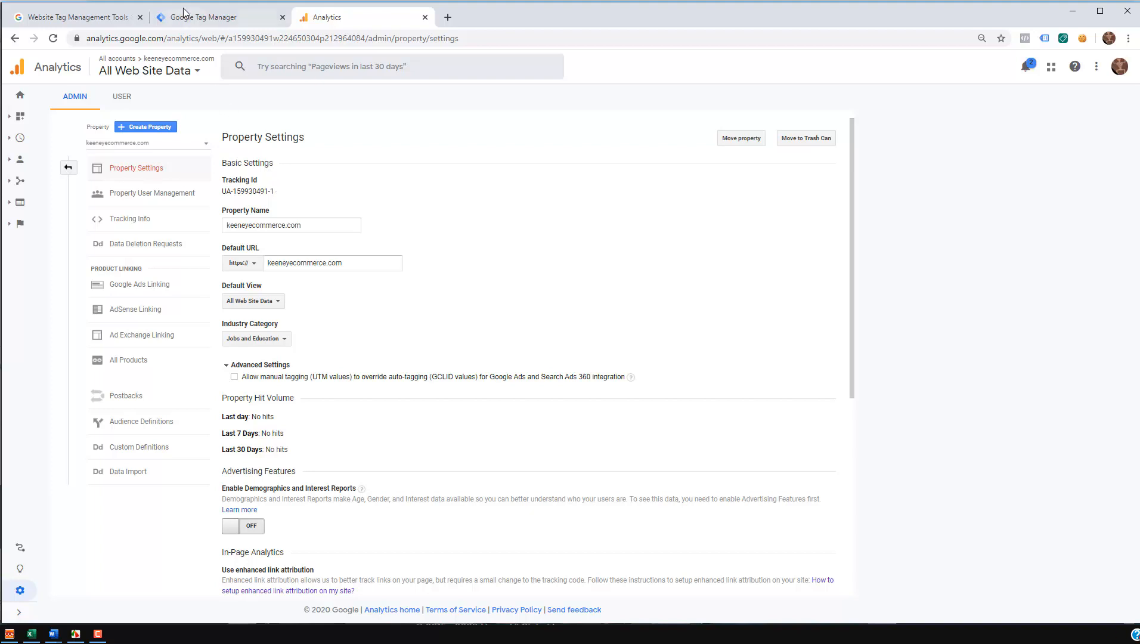
pyautogui.click(202, 21)
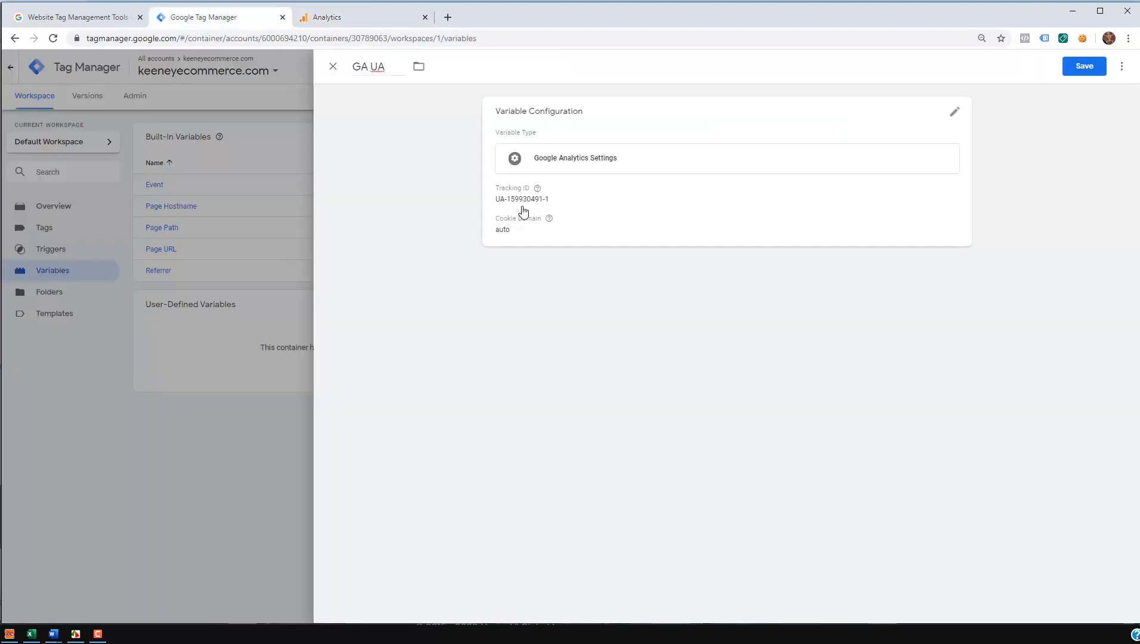
pyautogui.click(1086, 71)
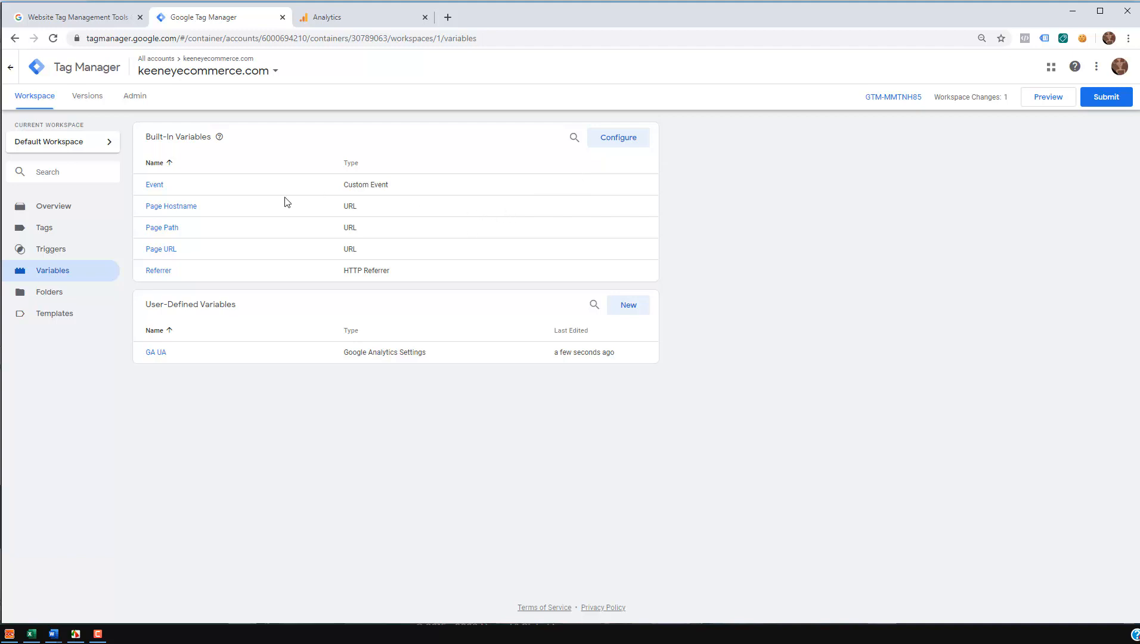
# Step: Create a tag named GA of type Google Analytics: Universal Analytics that uses the {{GA UA}} settings variable
pyautogui.click(43, 230)
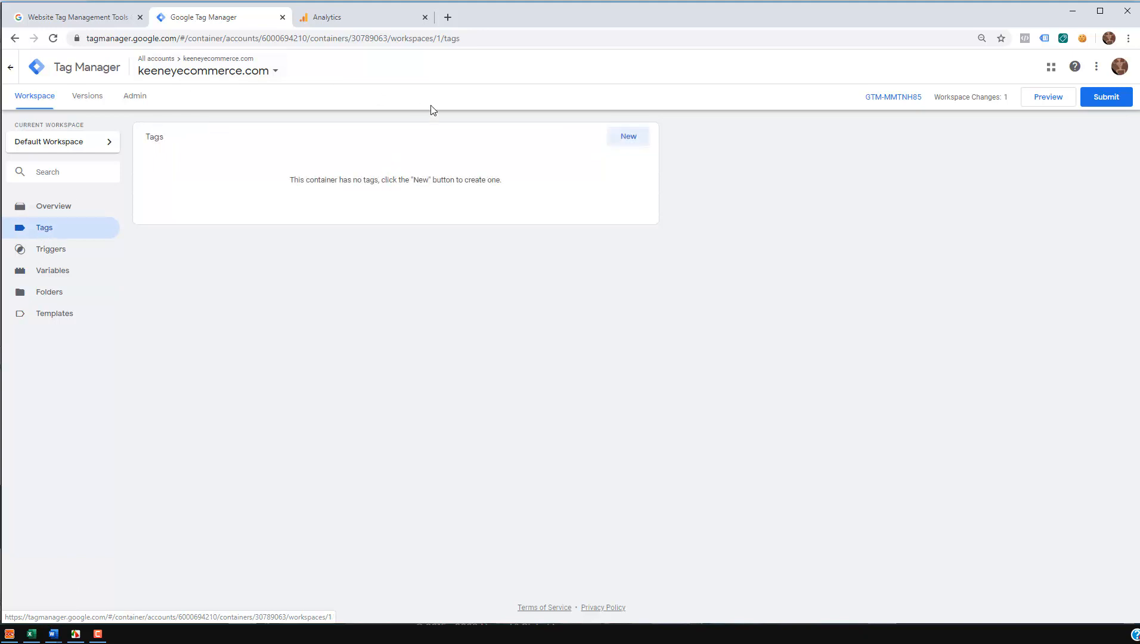
pyautogui.click(628, 135)
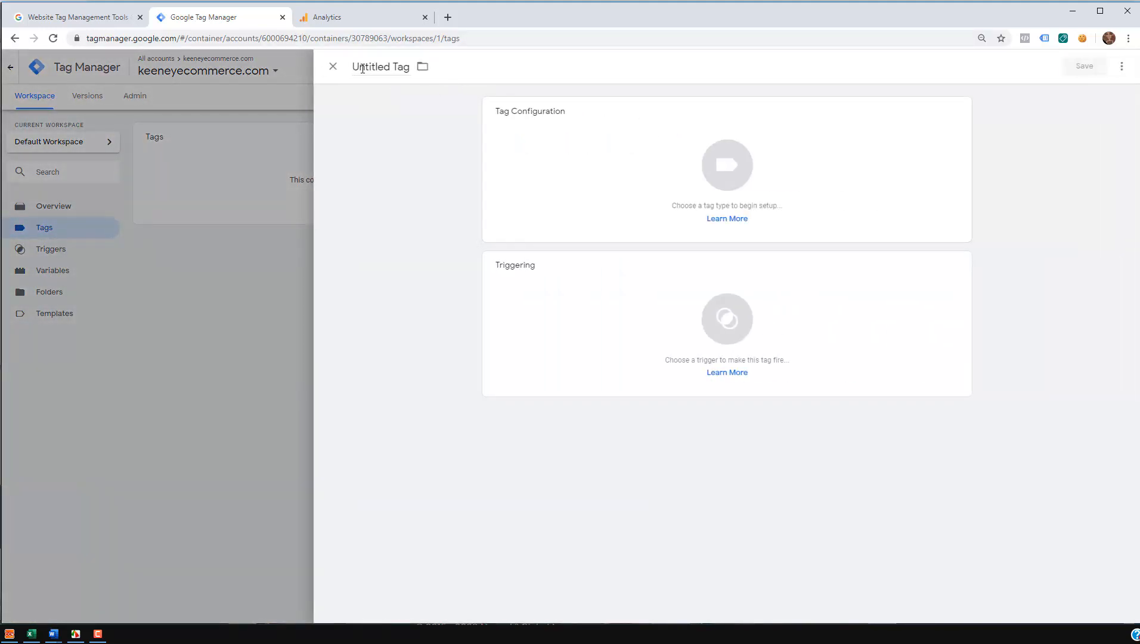
pyautogui.moveTo(355, 68); pyautogui.dragTo(409, 69)
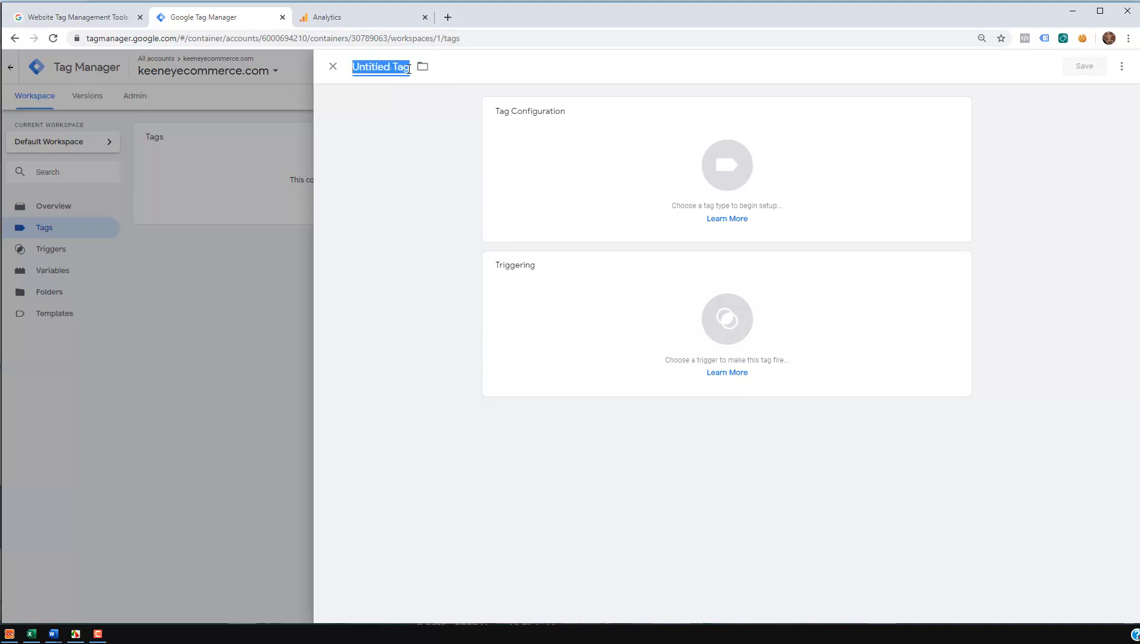
pyautogui.write('GA')
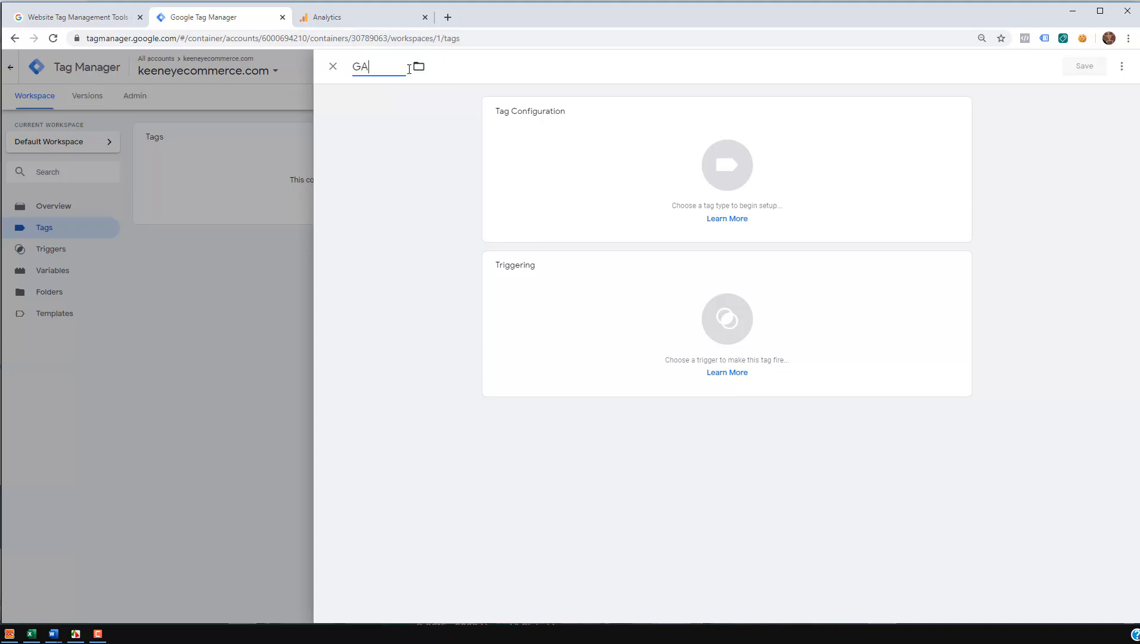
pyautogui.click(794, 135)
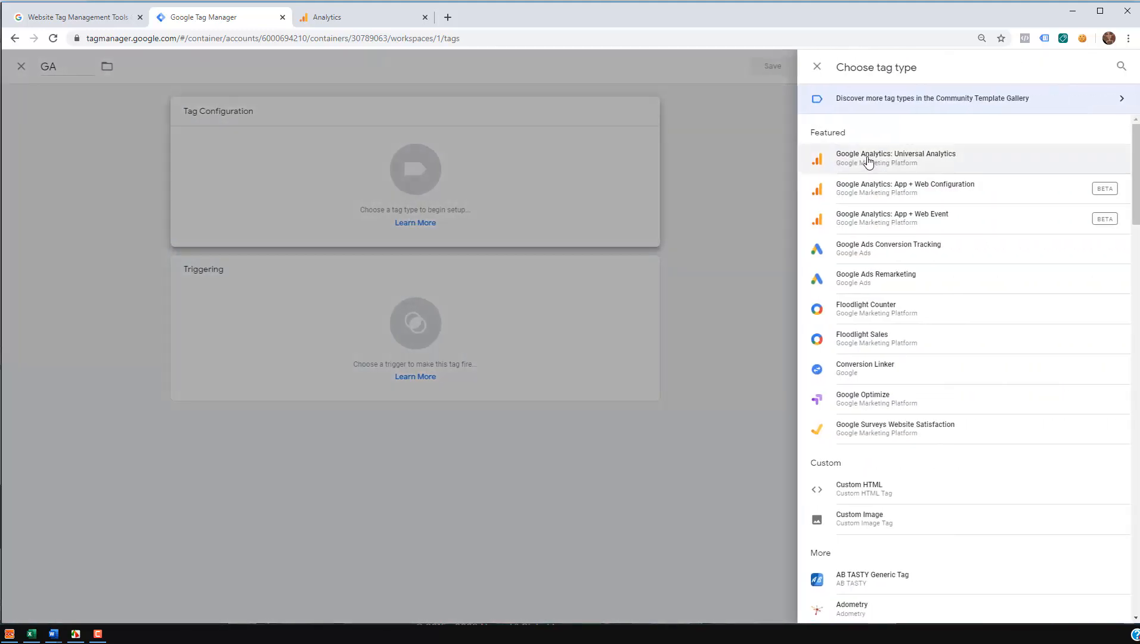
pyautogui.click(867, 157)
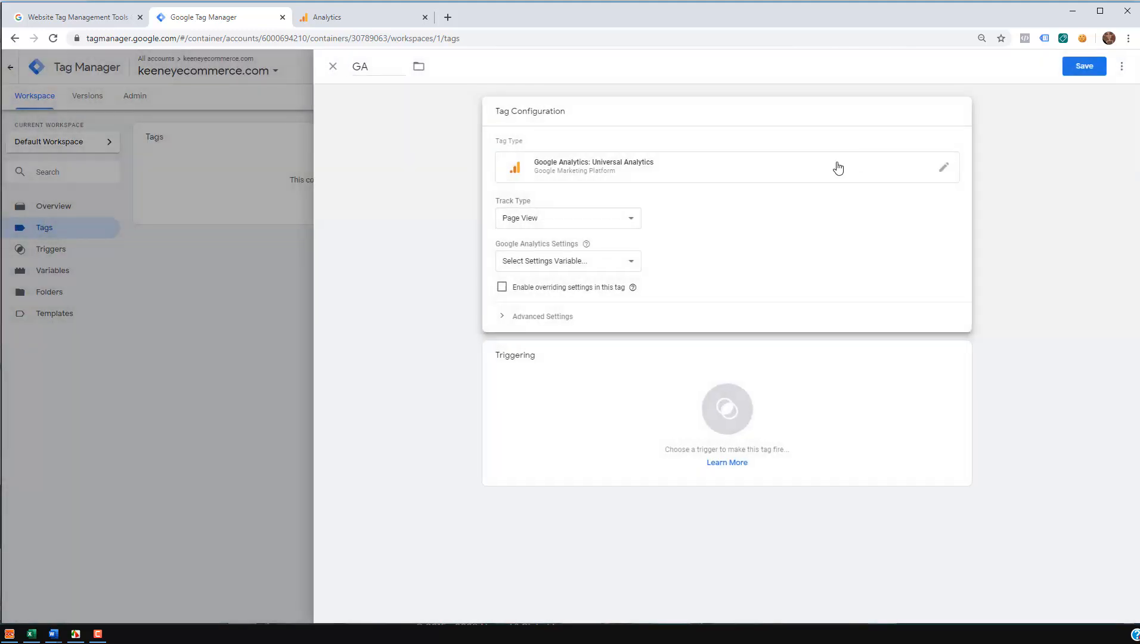
pyautogui.click(591, 265)
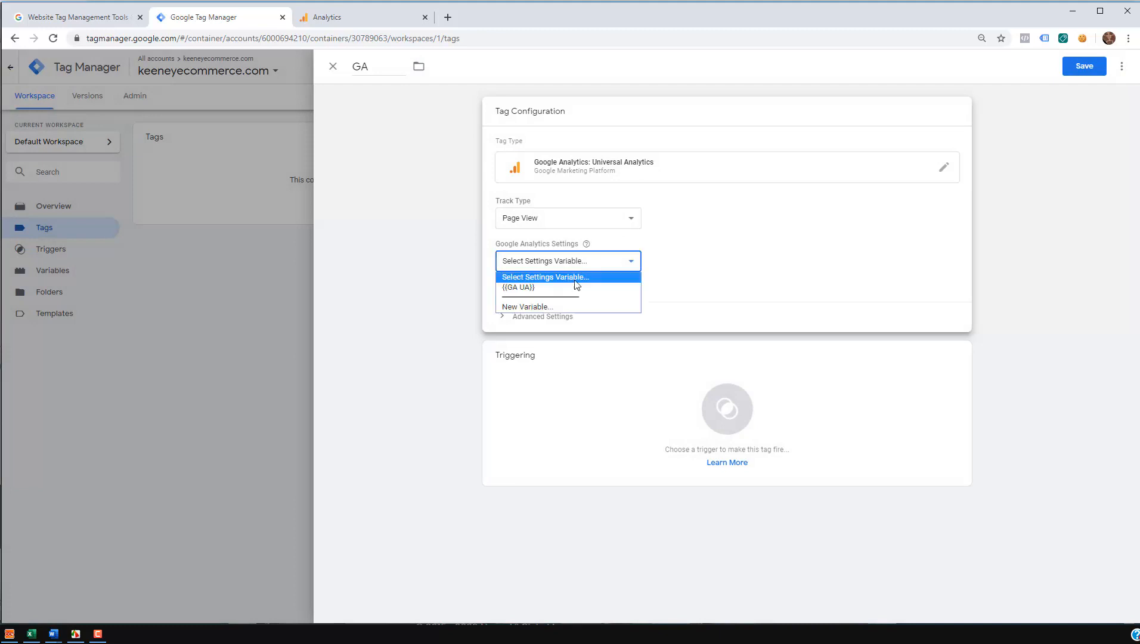
pyautogui.click(530, 282)
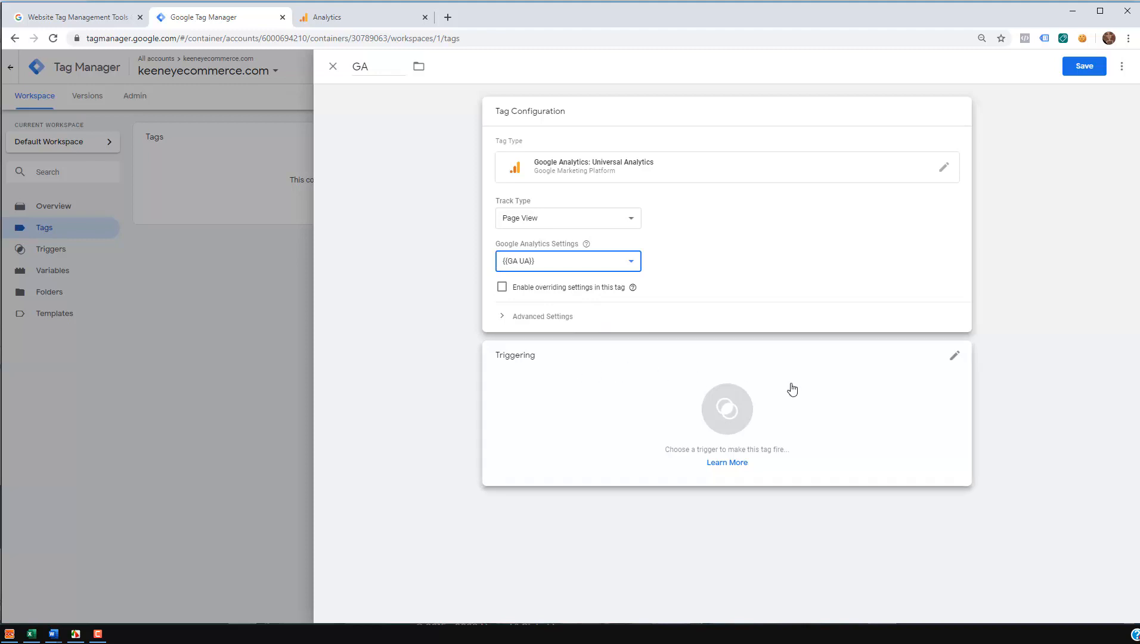
# Step: Add the All Pages firing trigger to the GA tag and save the tag
pyautogui.click(955, 357)
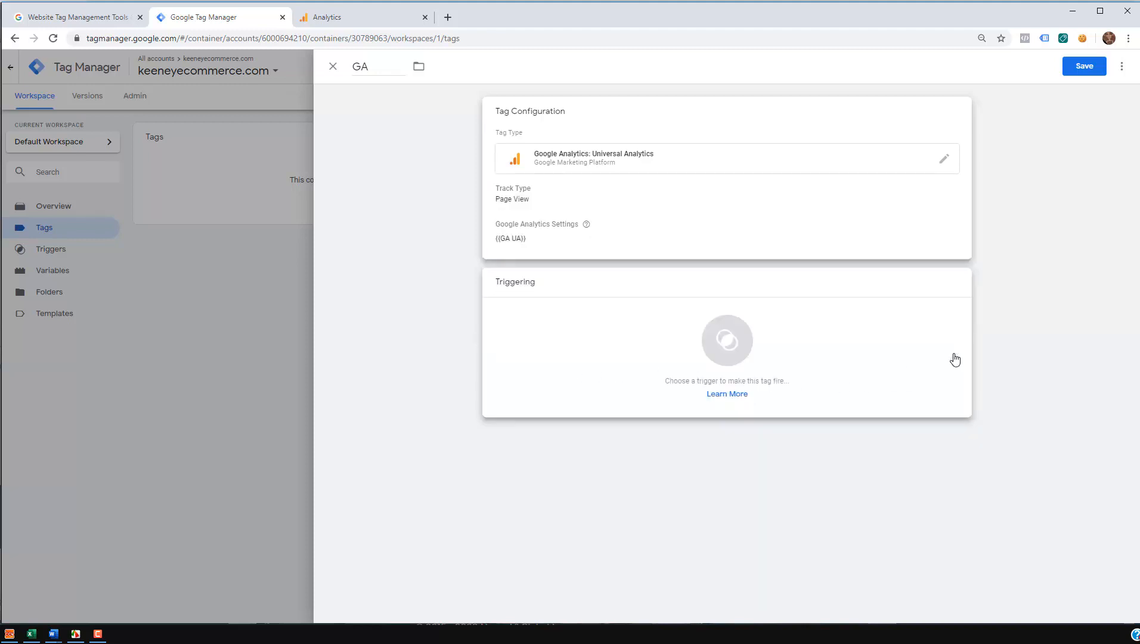
pyautogui.click(954, 358)
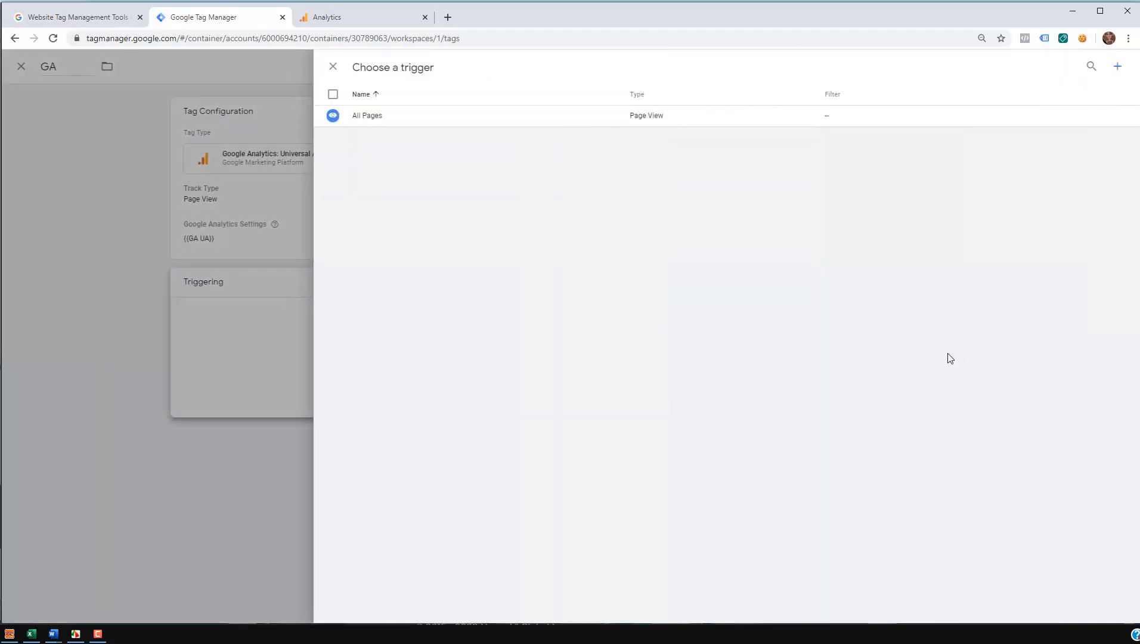
pyautogui.click(365, 116)
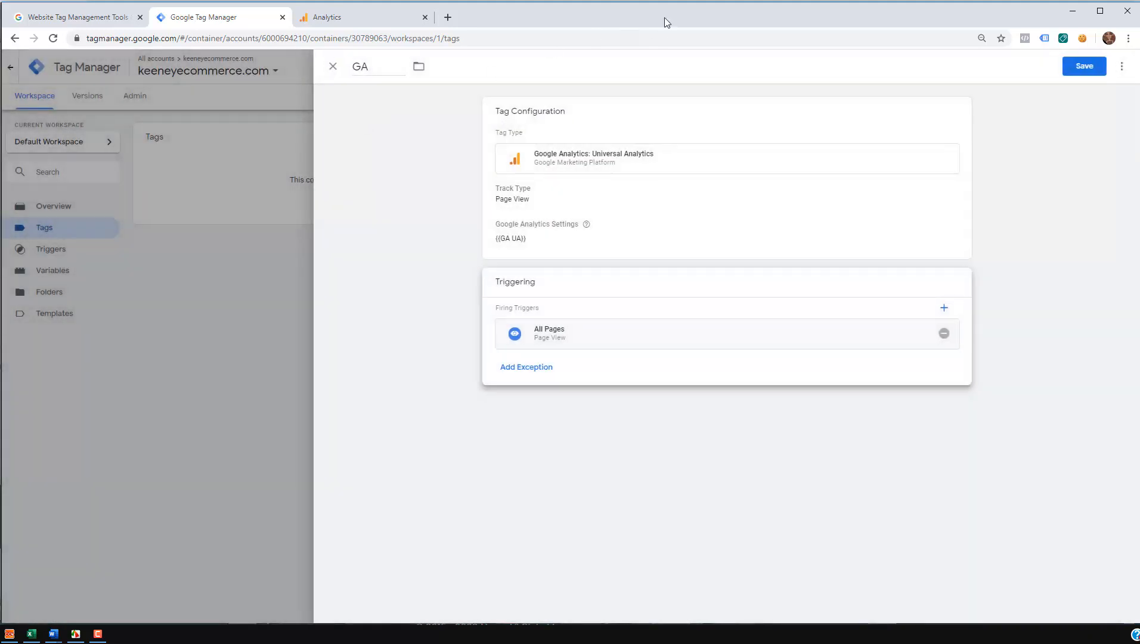
pyautogui.click(1083, 68)
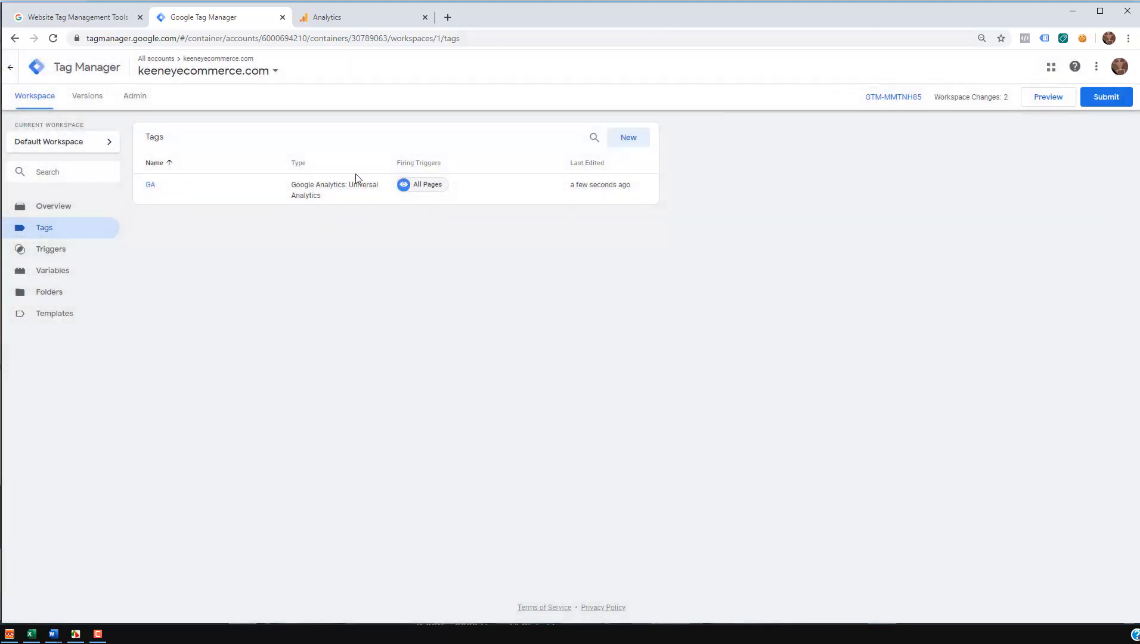
# Step: Publish the workspace changes as a version named New GA with the description New GA, and return to the workspace's tags
pyautogui.click(56, 276)
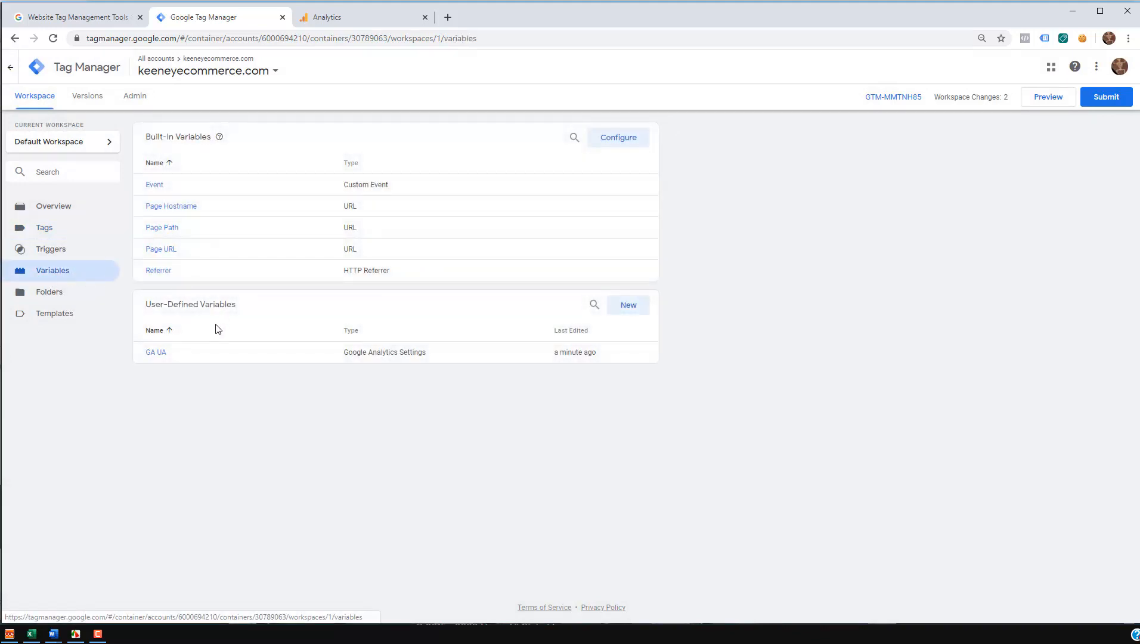
pyautogui.click(58, 231)
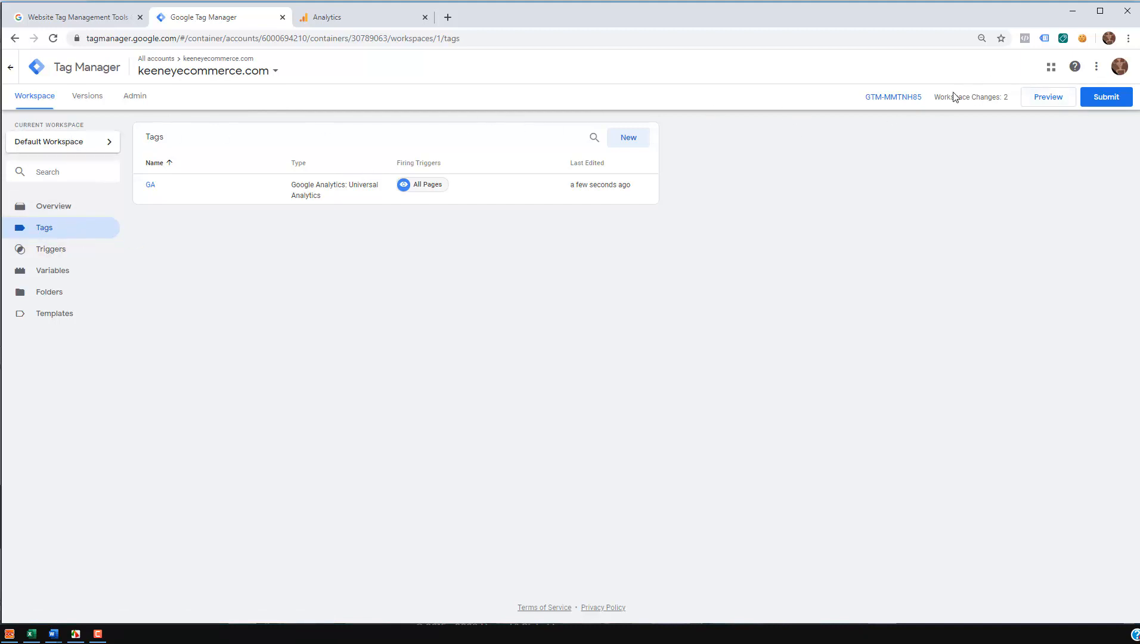
pyautogui.click(1106, 97)
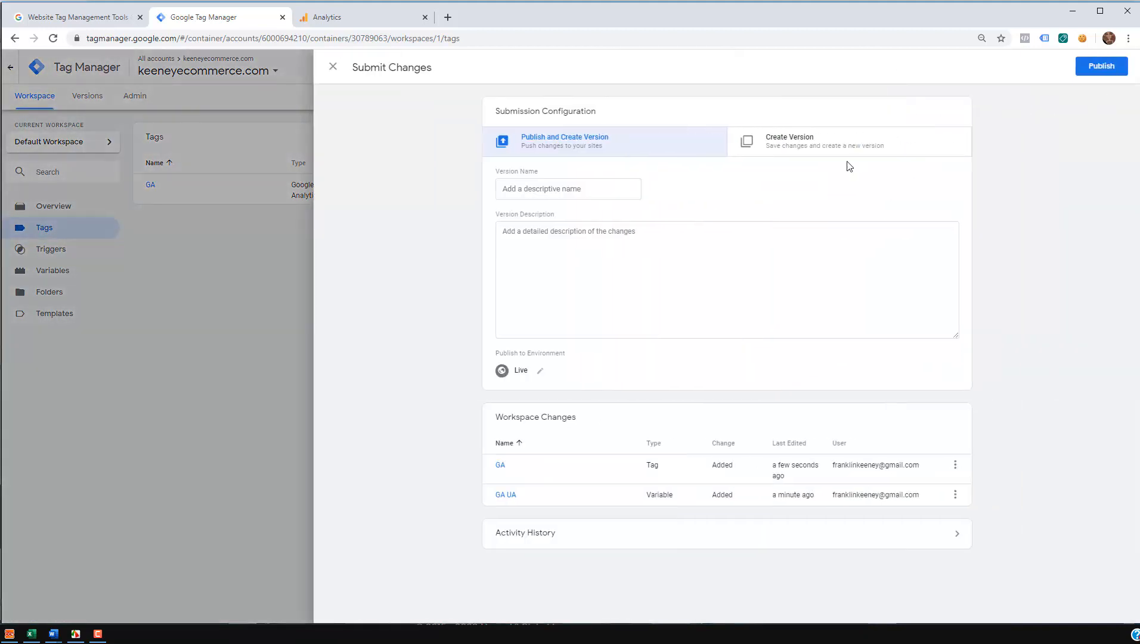
pyautogui.click(553, 195)
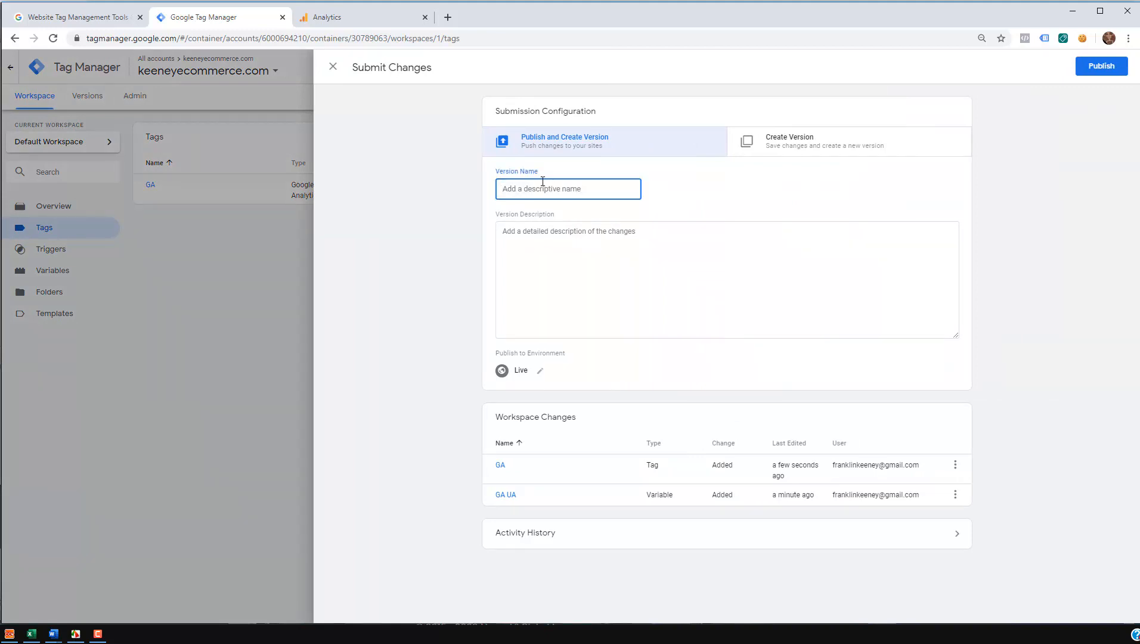
pyautogui.write('New GA')
pyautogui.moveTo(532, 188); pyautogui.dragTo(504, 185)
pyautogui.hotkey('ctrl', 'c')
pyautogui.click(536, 251)
pyautogui.hotkey('ctrl', 'v')
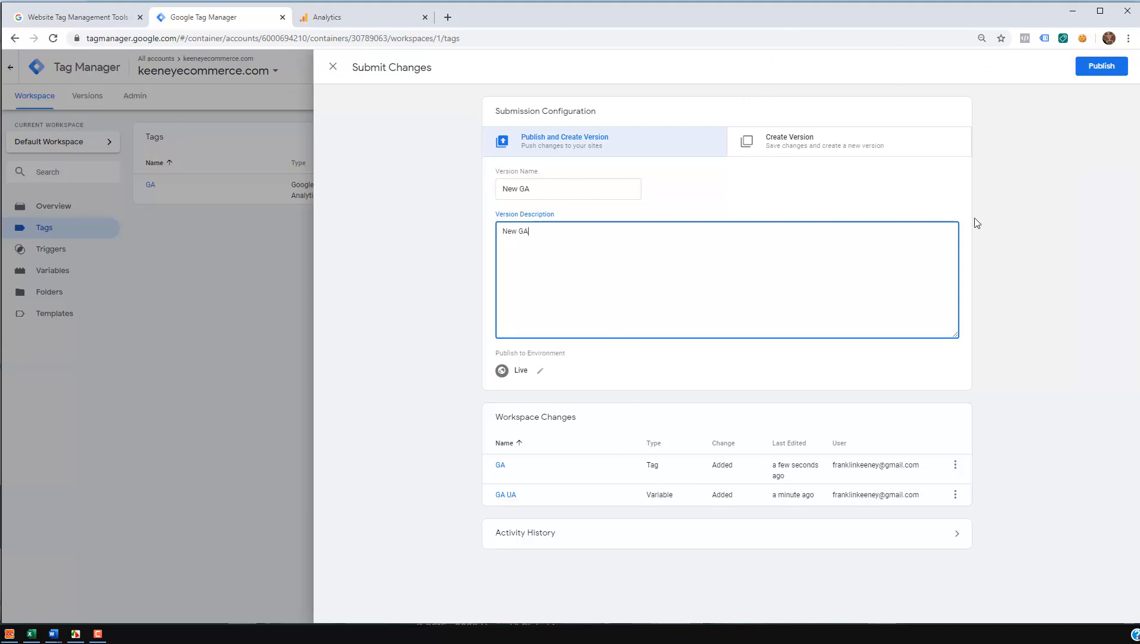
pyautogui.click(1102, 70)
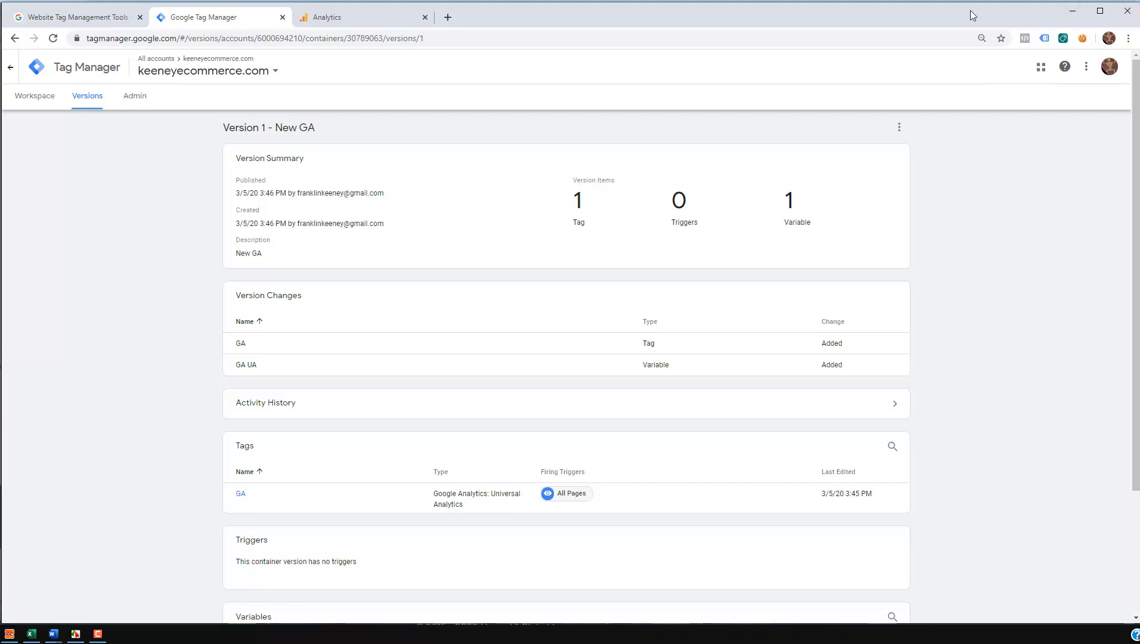
pyautogui.click(27, 98)
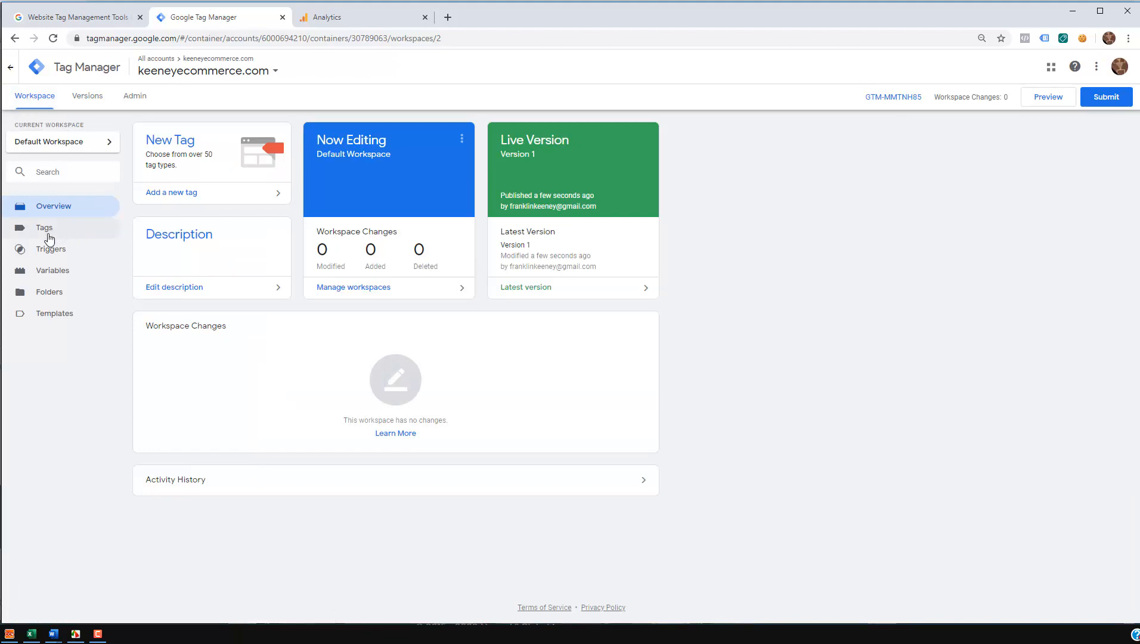
pyautogui.click(45, 230)
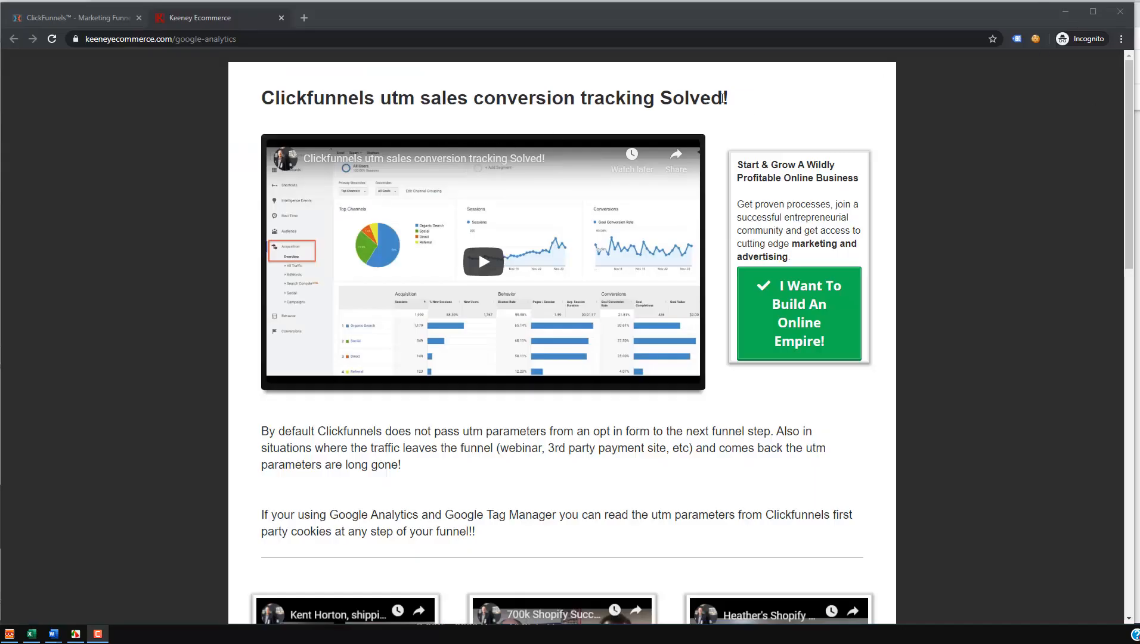
# Step: Reload the google-analytics funnel page with Tag Assistant active and open its tag analysis results
pyautogui.click(1015, 39)
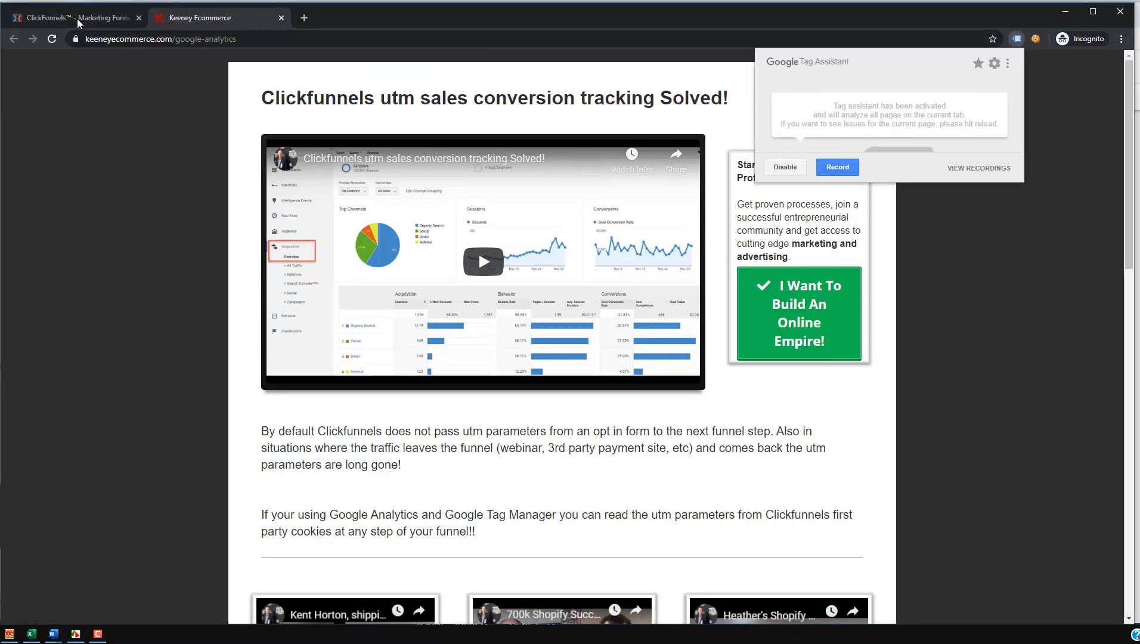
pyautogui.click(52, 39)
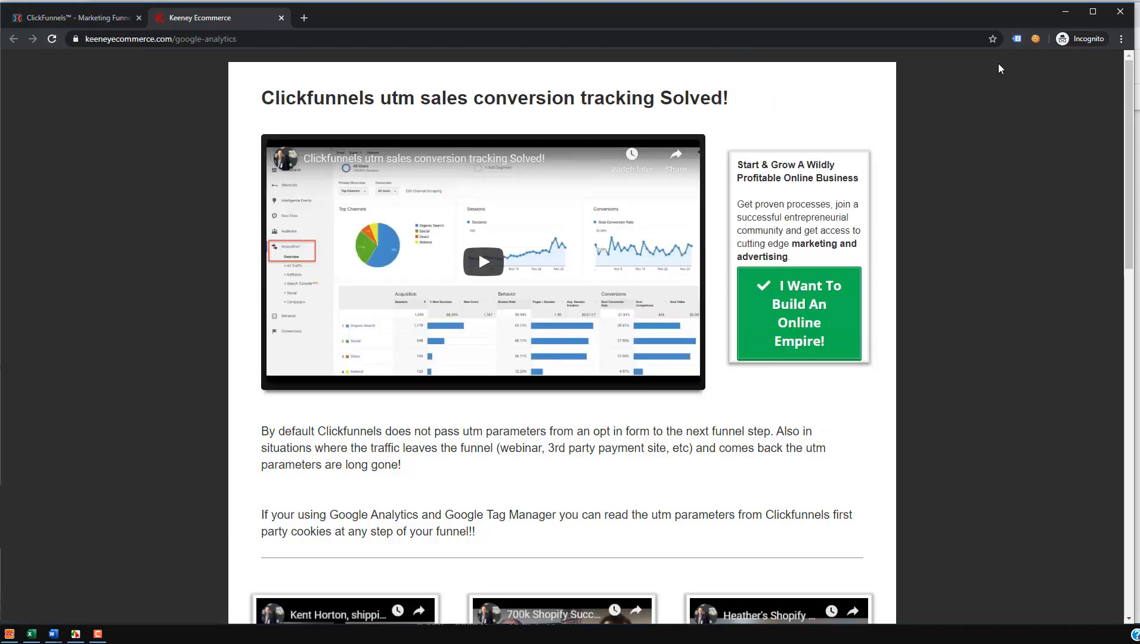
pyautogui.click(1017, 39)
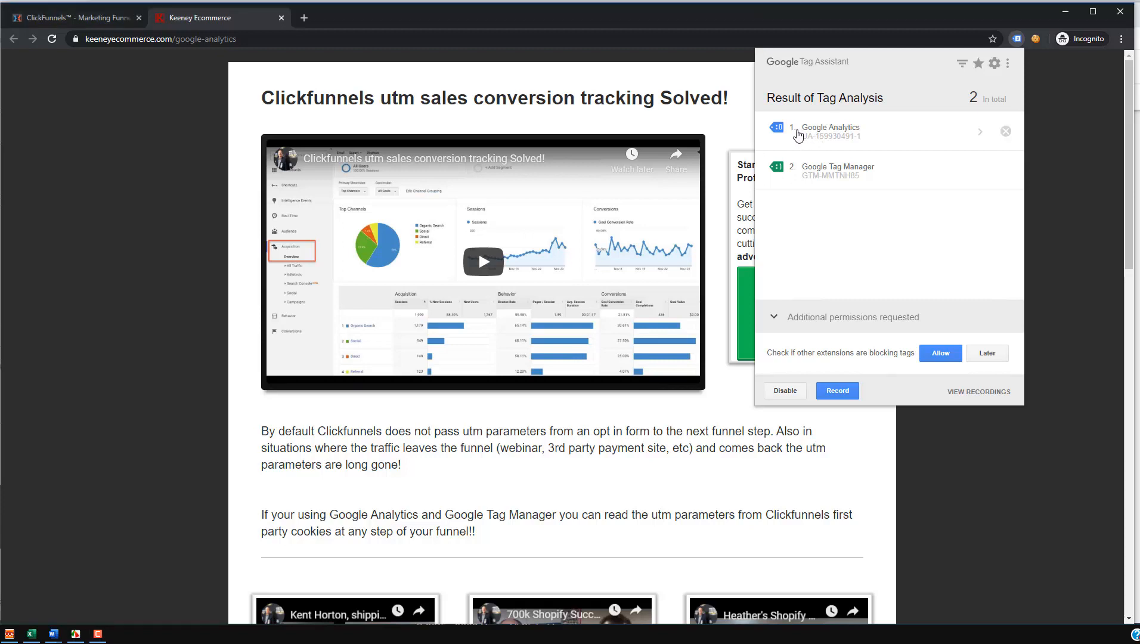
# Step: Examine the Google Analytics and Google Tag Manager tag details in Tag Assistant, including the non-standard implementation note
pyautogui.click(802, 134)
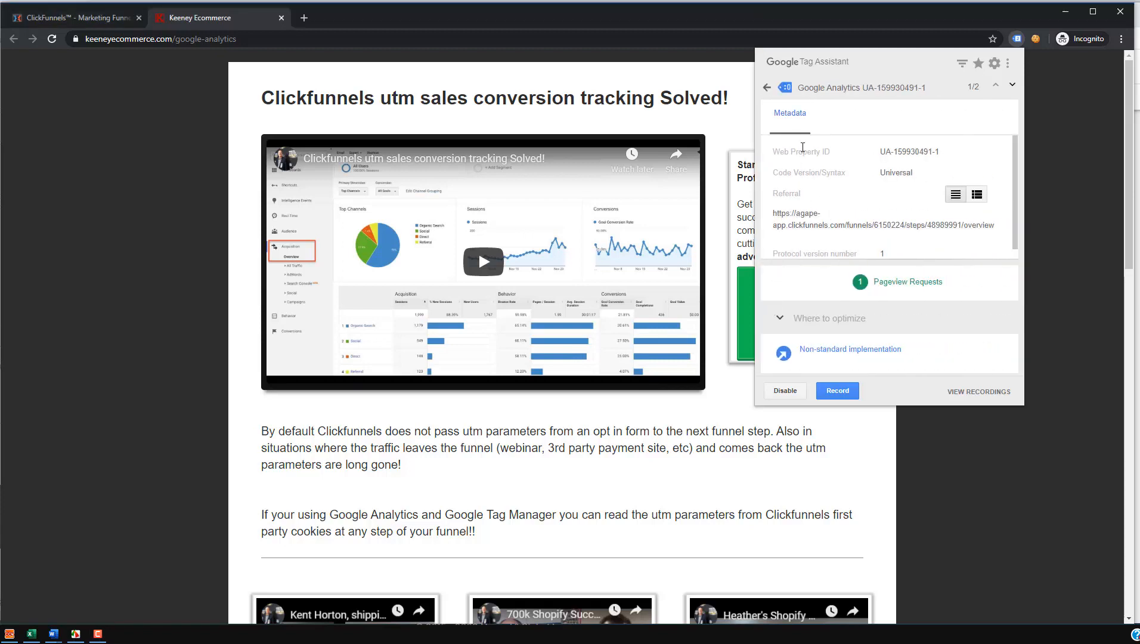
pyautogui.click(767, 88)
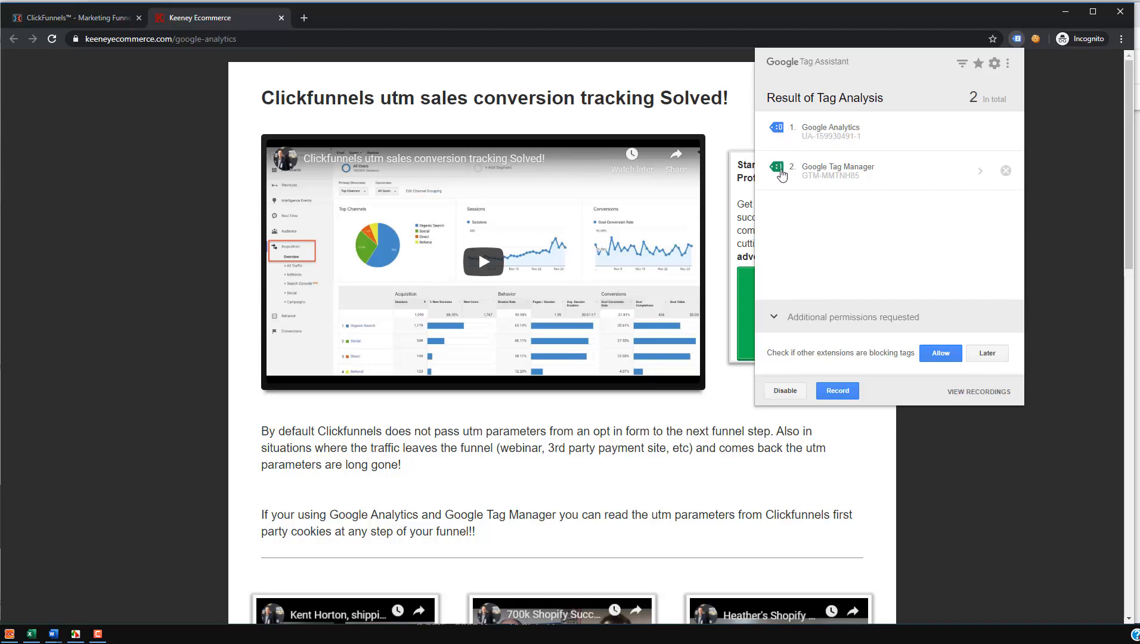
pyautogui.click(782, 172)
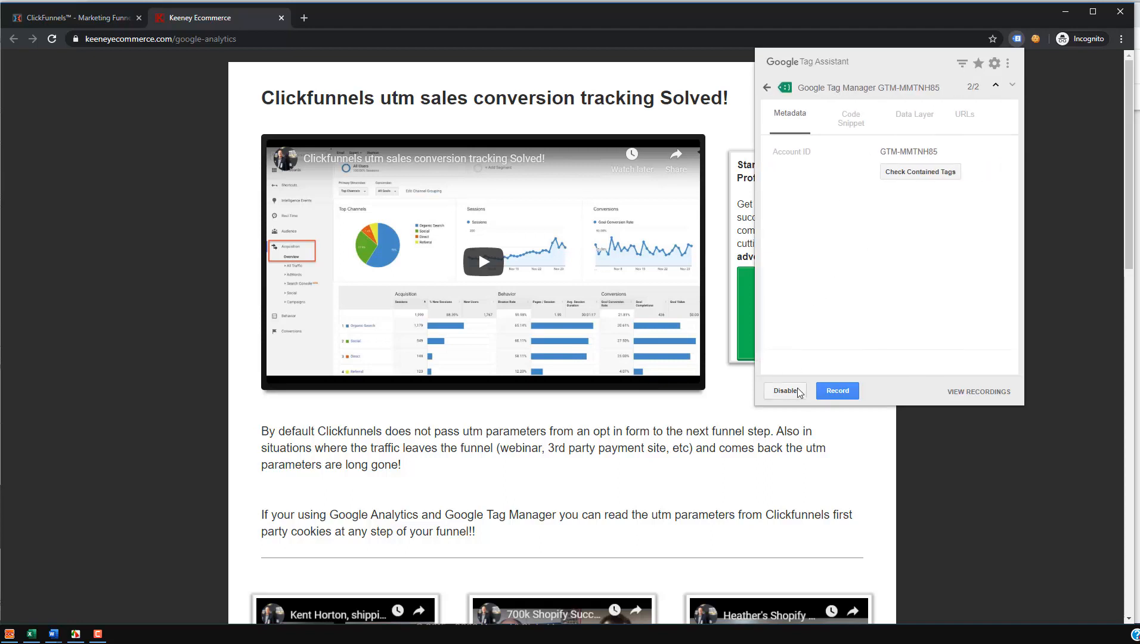
pyautogui.click(767, 91)
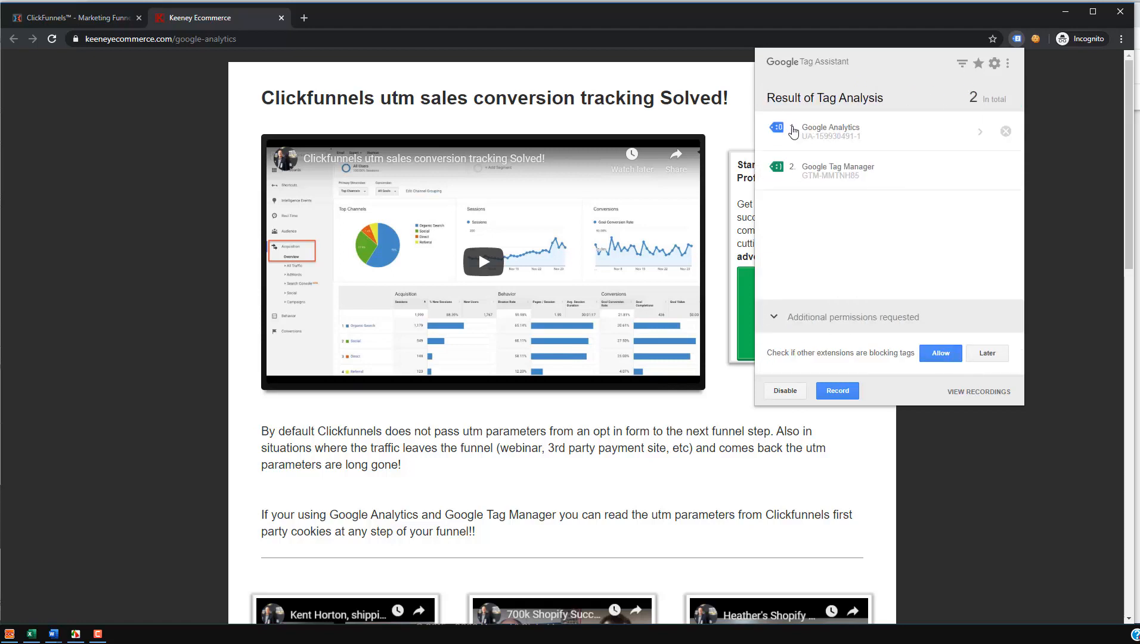
pyautogui.click(781, 130)
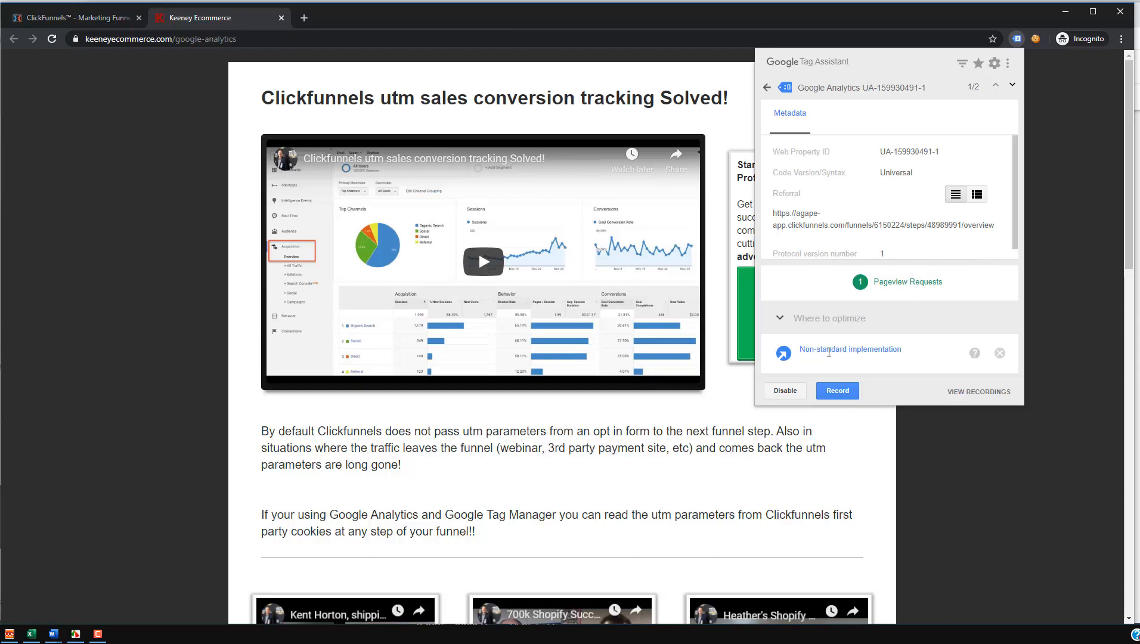
pyautogui.moveTo(829, 352)
pyautogui.moveTo(871, 351)
pyautogui.click(677, 37)
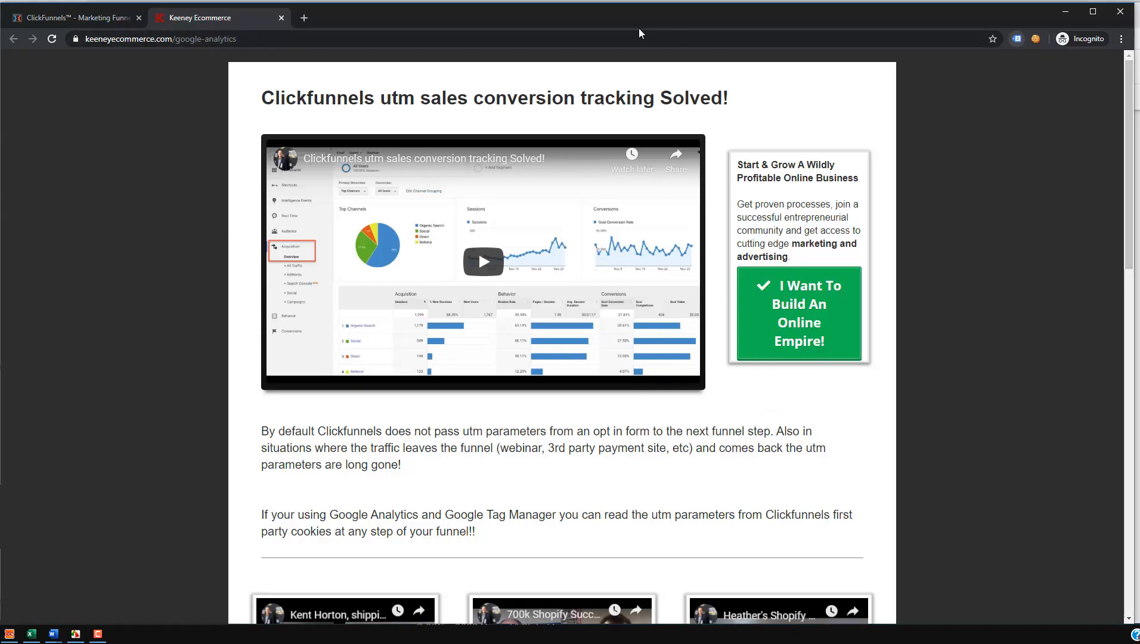
# Step: Review the full head and body tracking codes in the Testimonials funnel settings in ClickFunnels, enlarging both code boxes
pyautogui.click(86, 18)
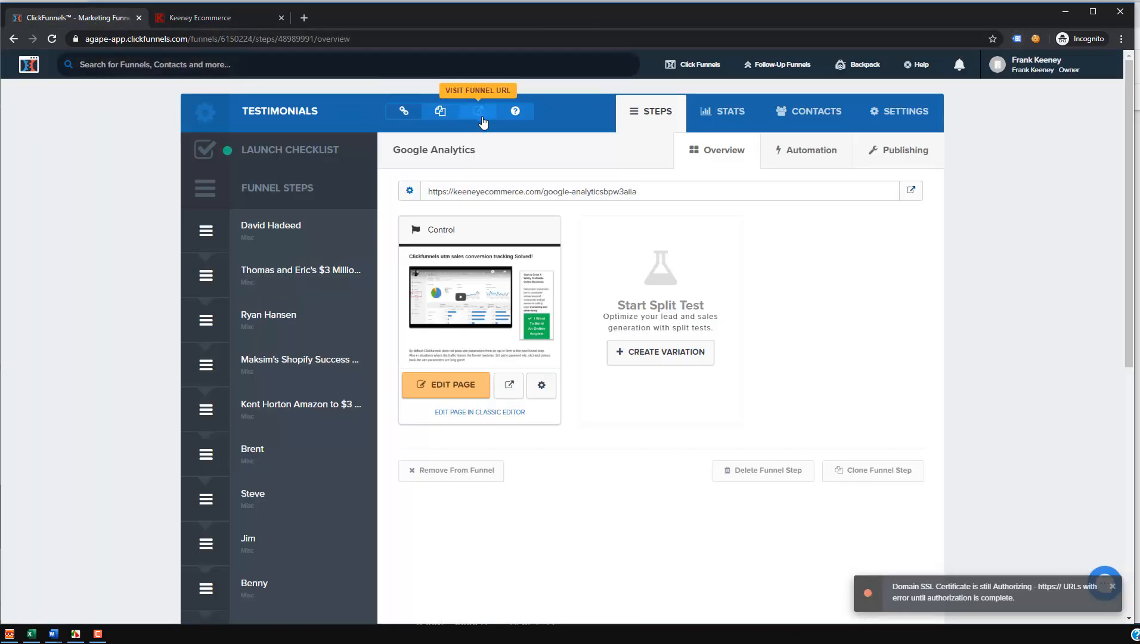
pyautogui.click(879, 121)
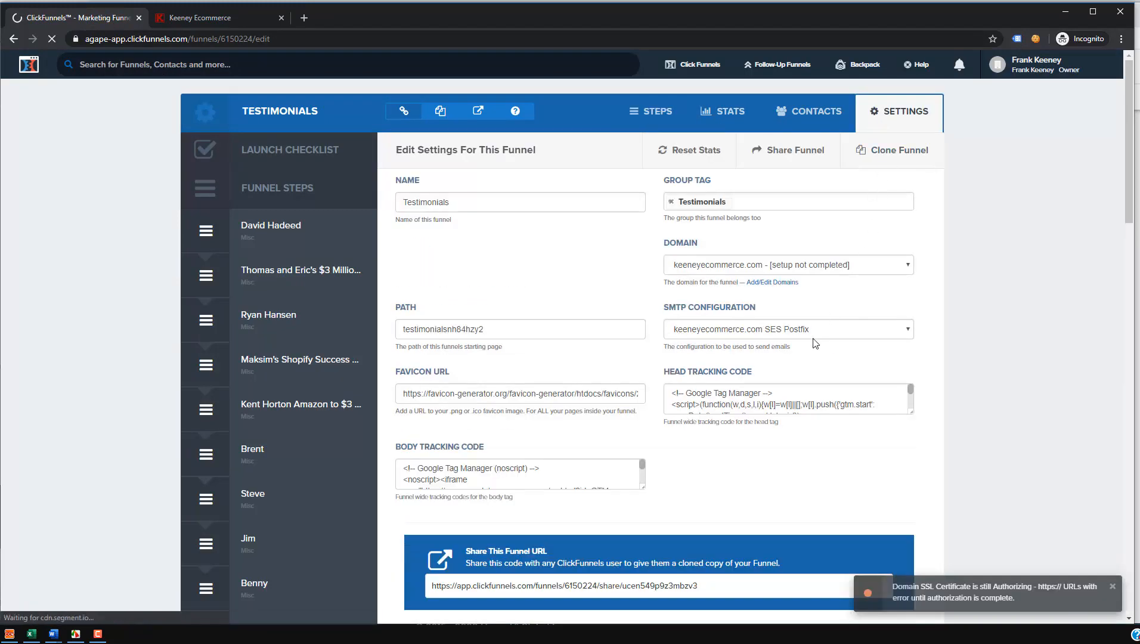
pyautogui.scroll(-3, 1036, 233)
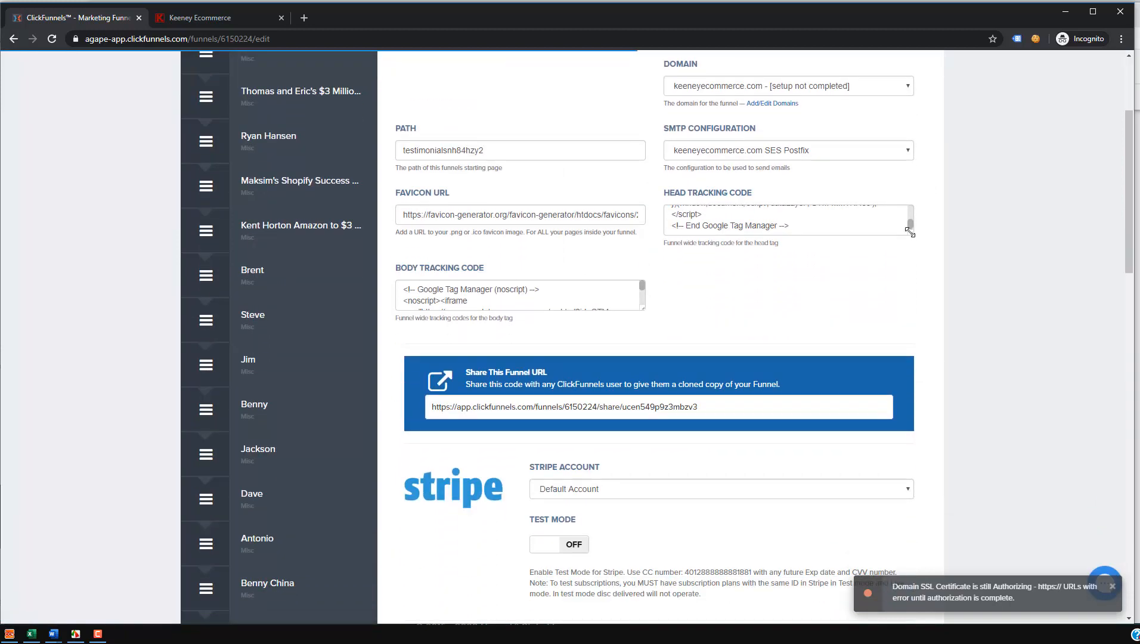
pyautogui.moveTo(910, 232); pyautogui.dragTo(922, 376)
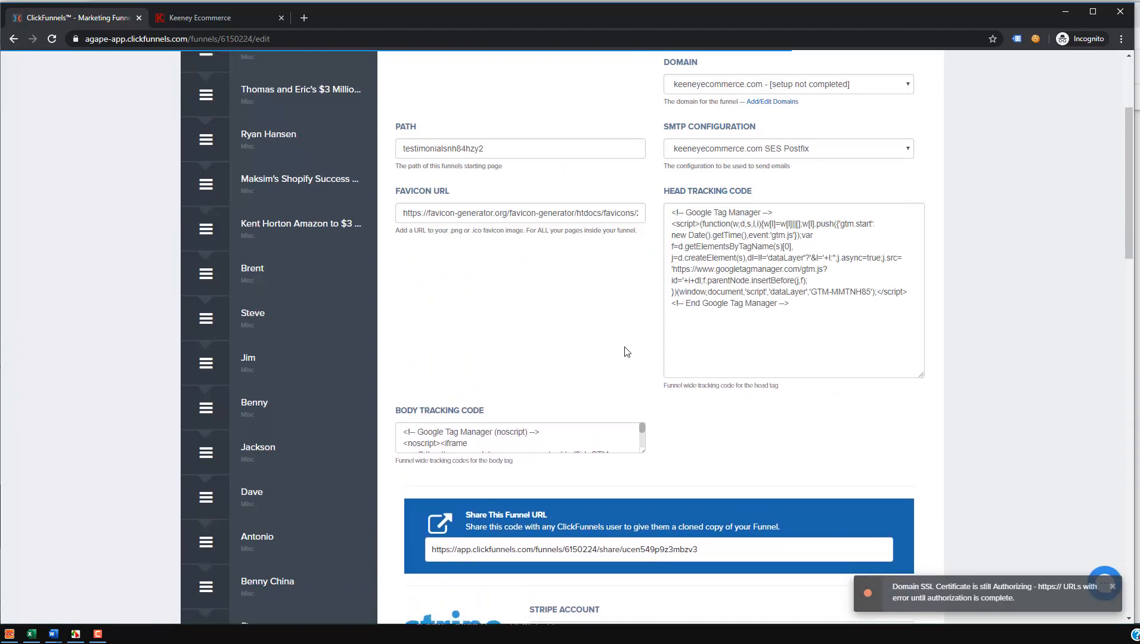
pyautogui.scroll(-4, 626, 351)
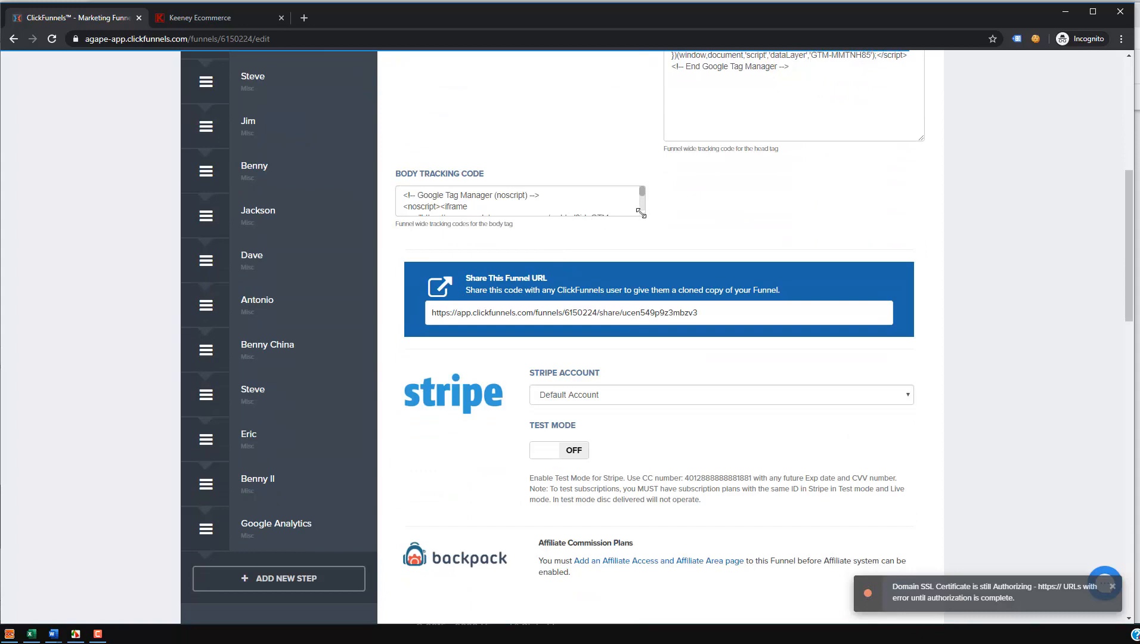
pyautogui.moveTo(642, 213); pyautogui.dragTo(662, 338)
pyautogui.scroll(7, 942, 274)
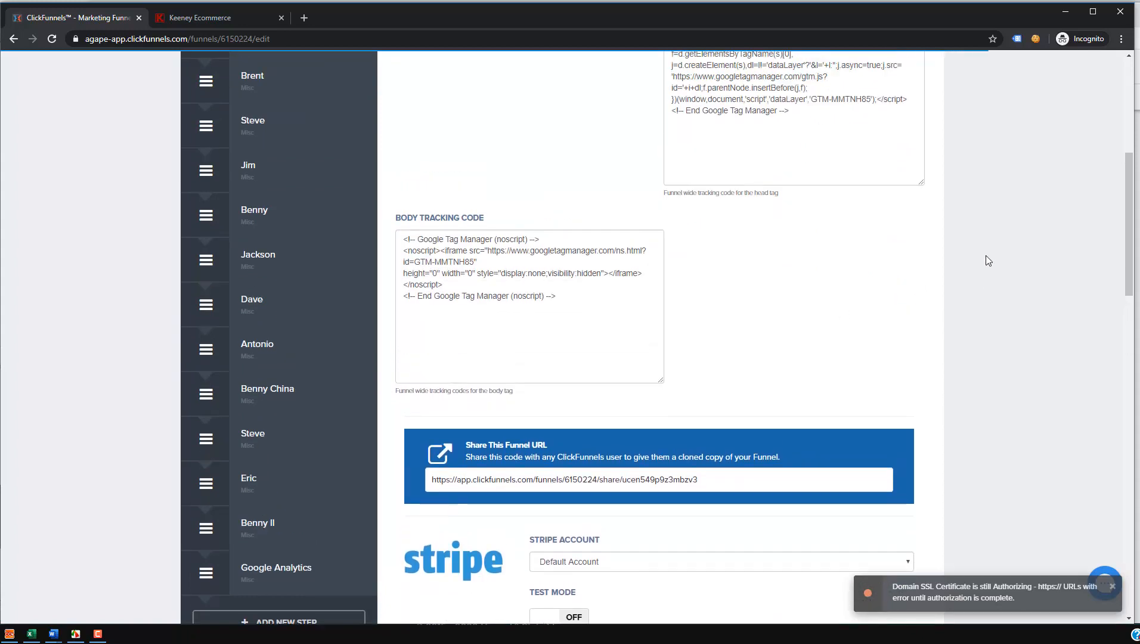
# Step: Disable Tag Assistant on the live google-analytics funnel page and reload the page
pyautogui.click(208, 17)
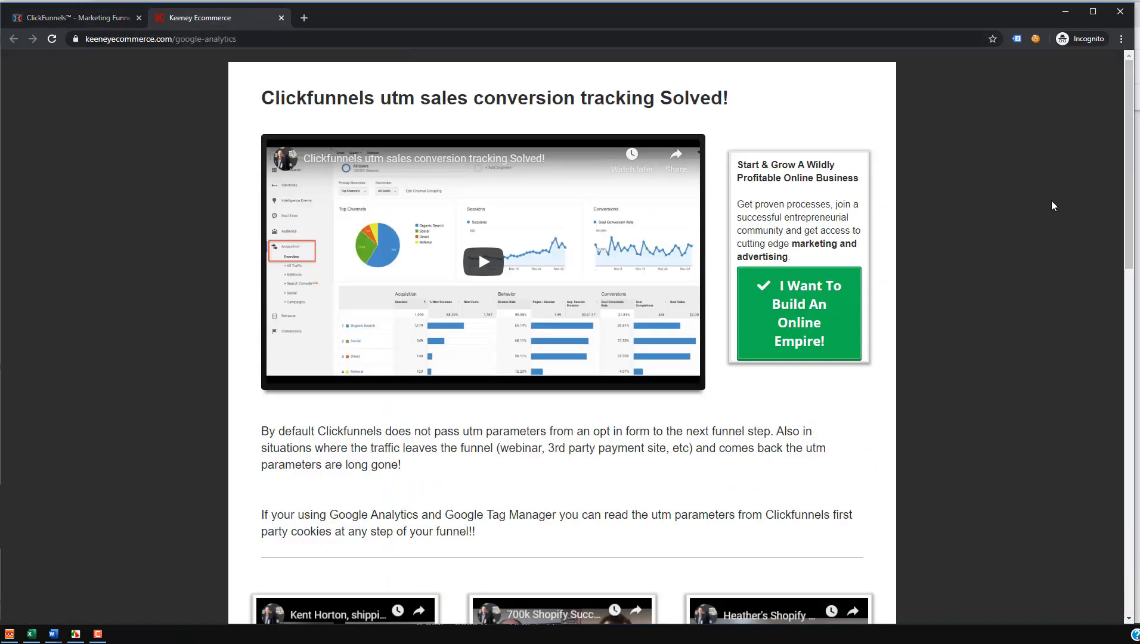
pyautogui.click(1017, 39)
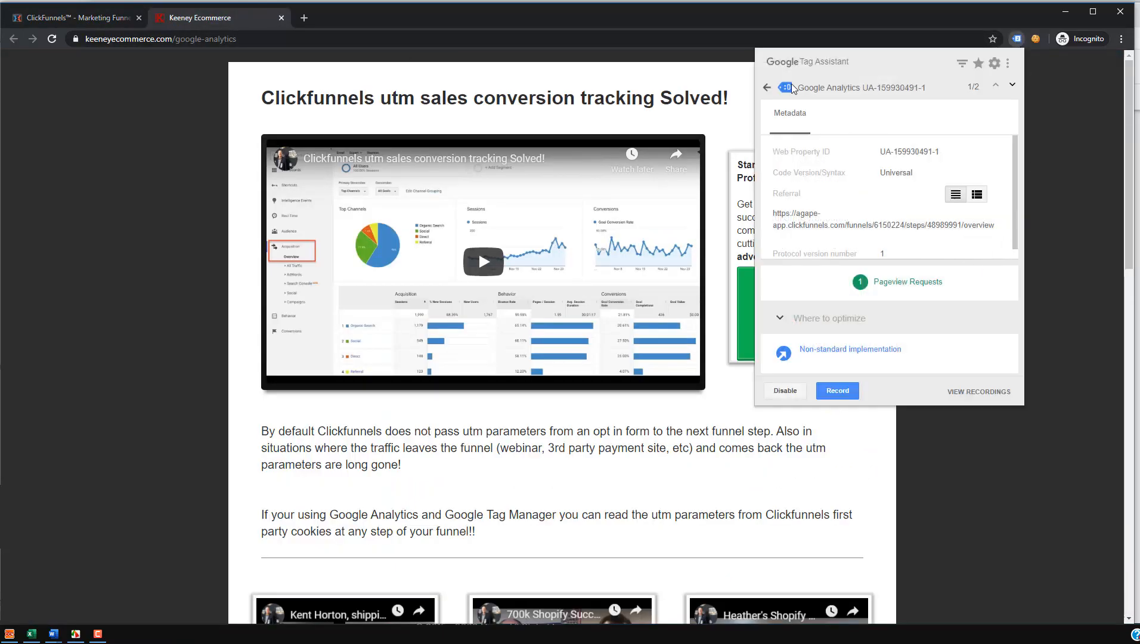
pyautogui.click(767, 87)
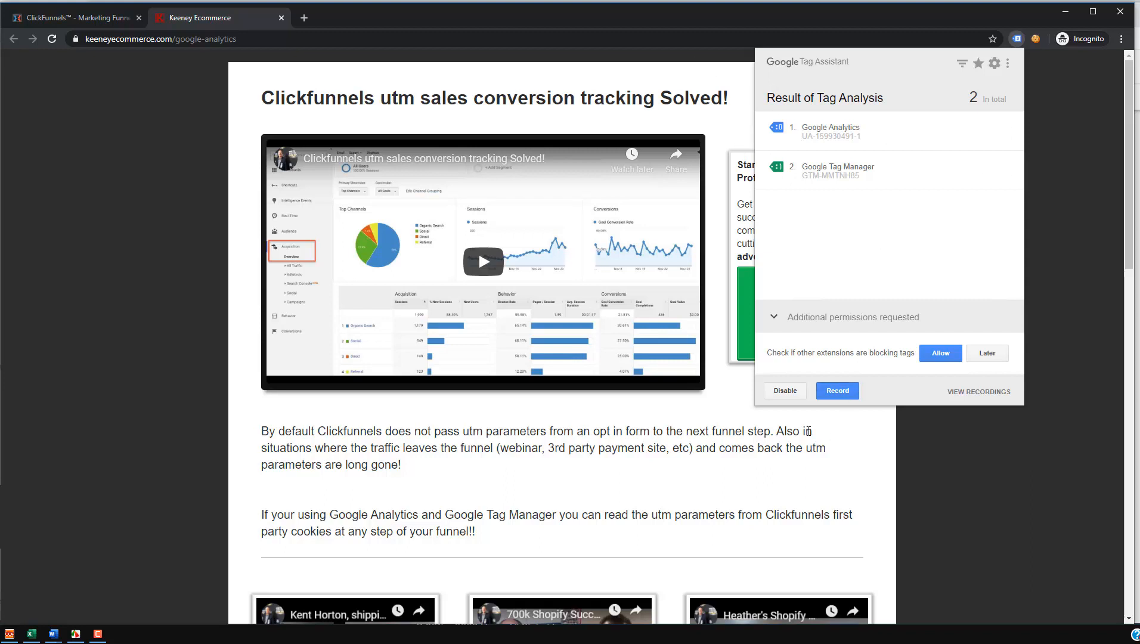
pyautogui.click(780, 394)
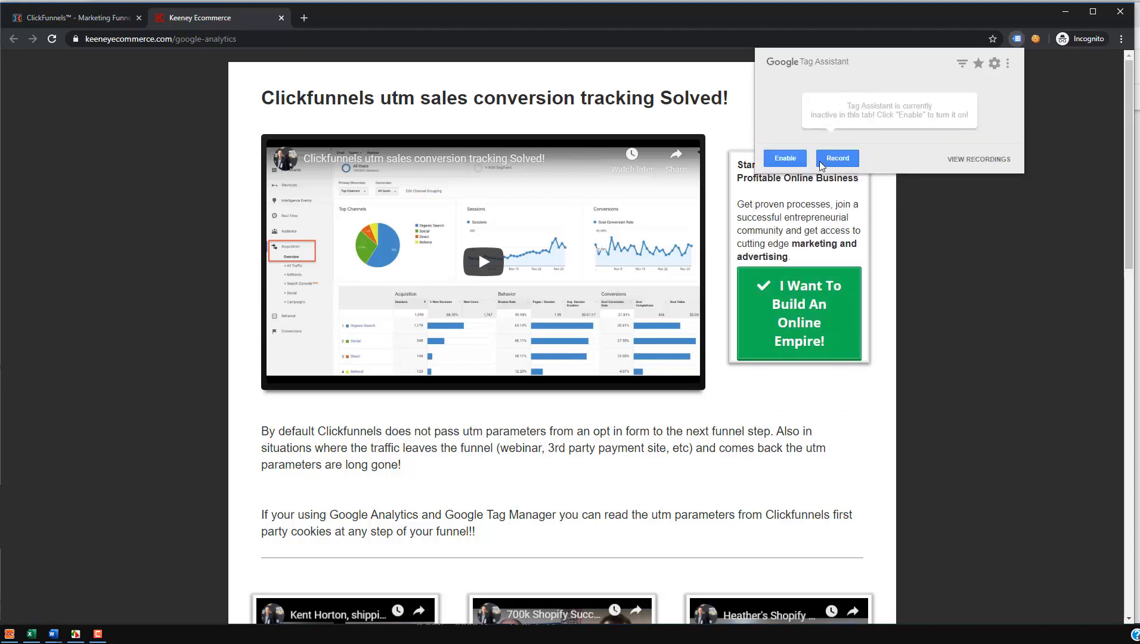
pyautogui.click(746, 96)
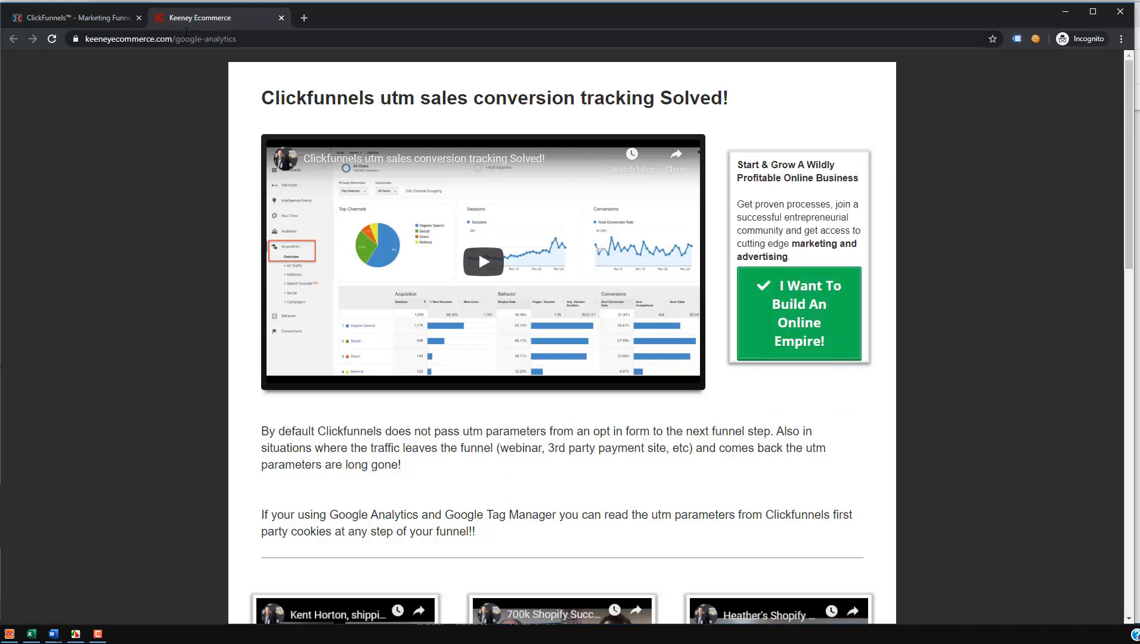
pyautogui.click(52, 39)
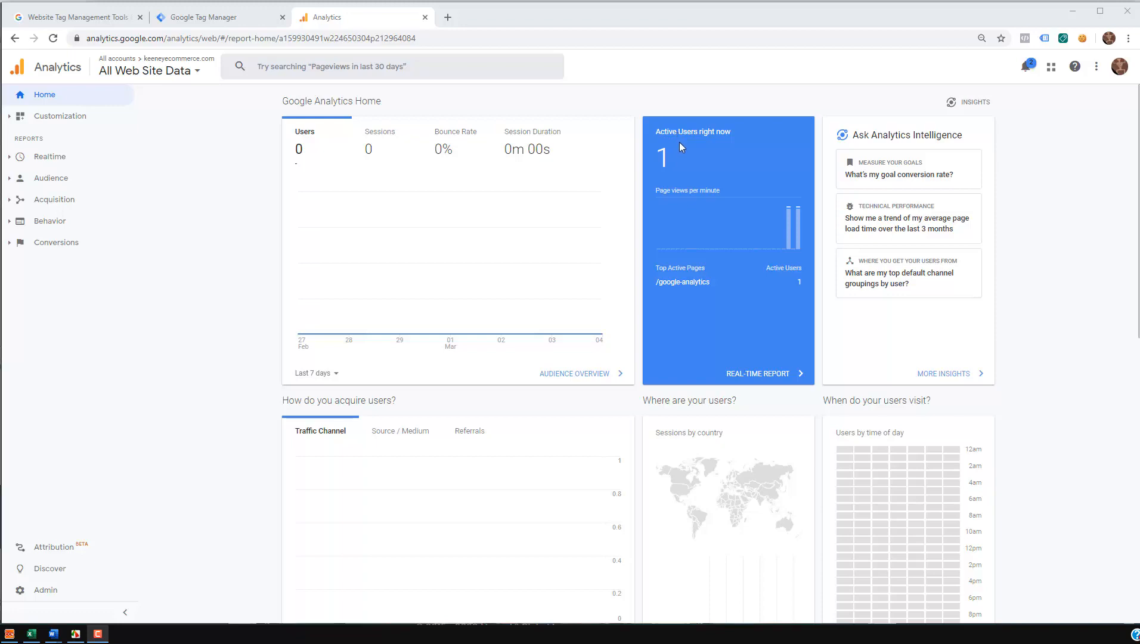
# Step: Switch to Google Analytics, check the home overview and examine the funnel page's traffic in the All Pages behavior report
pyautogui.scroll(-5, 732, 212)
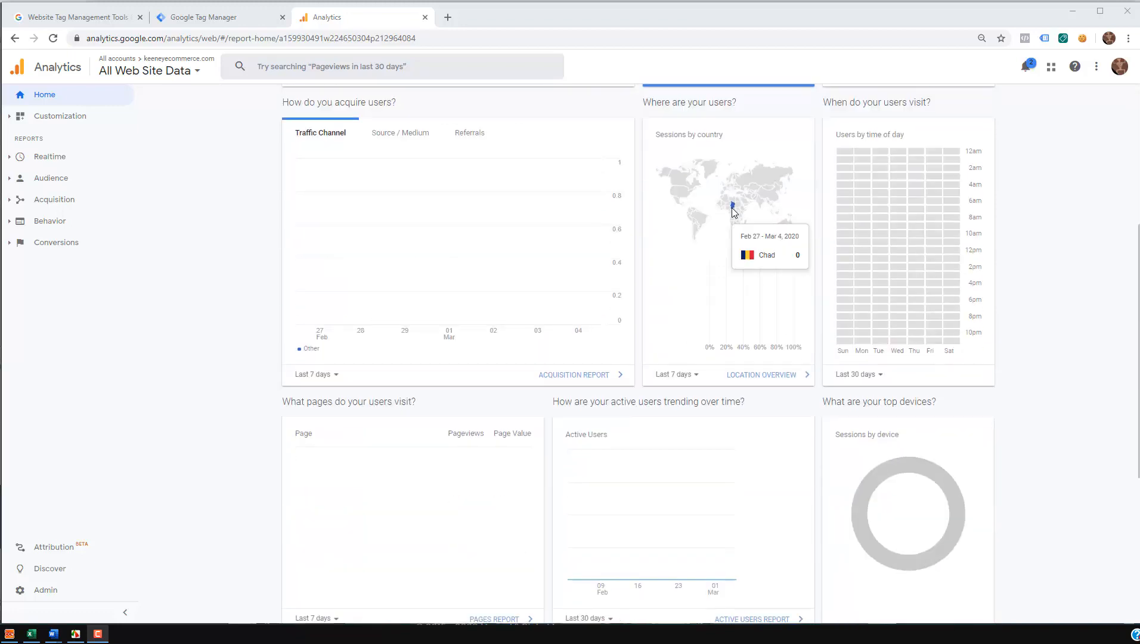
pyautogui.scroll(5, 734, 211)
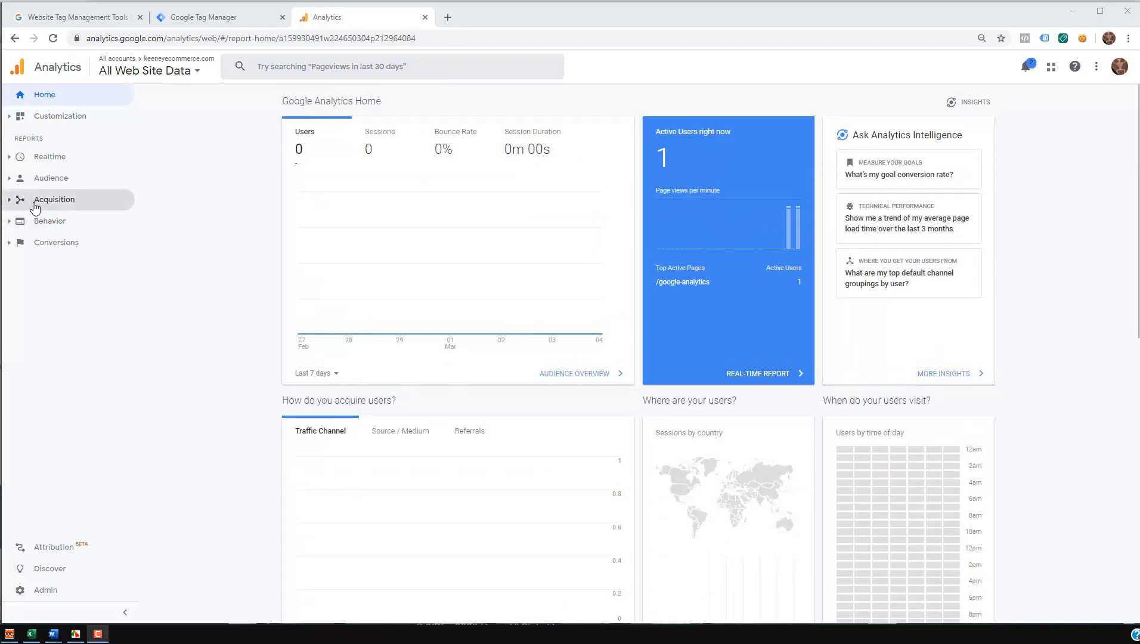
pyautogui.click(43, 223)
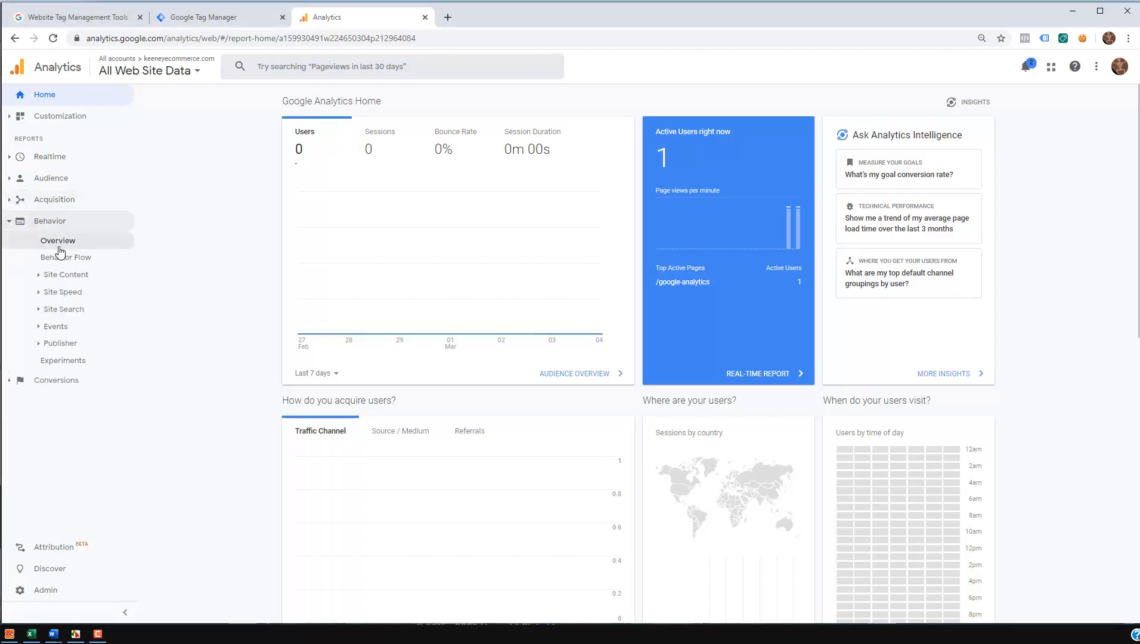
pyautogui.click(69, 277)
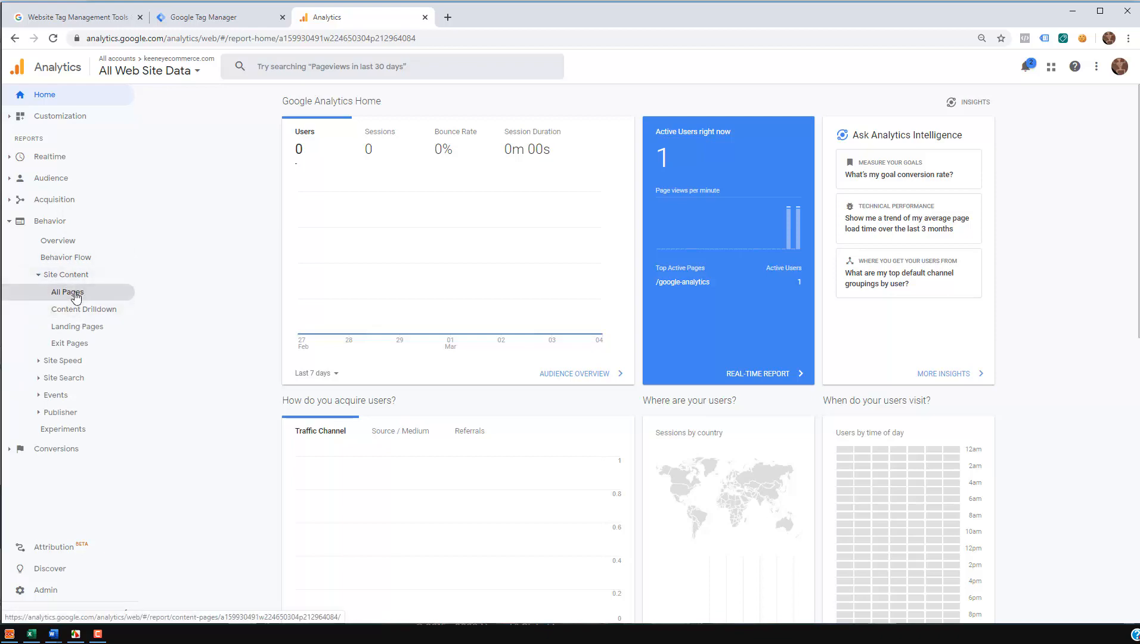
pyautogui.click(67, 292)
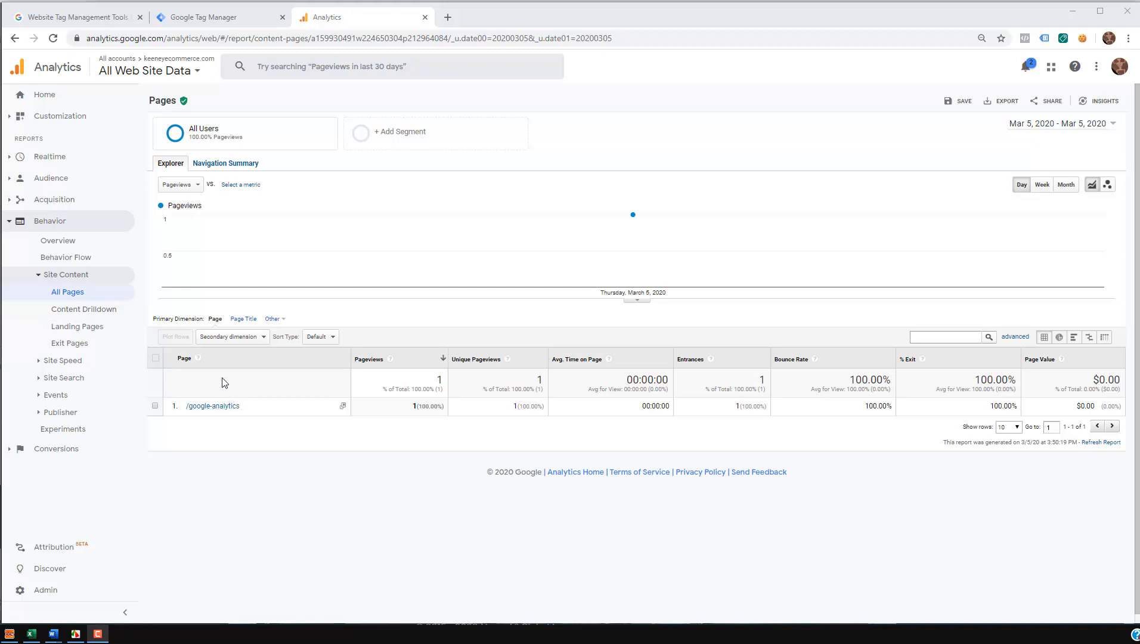
pyautogui.hotkey('alt', 'Tab')
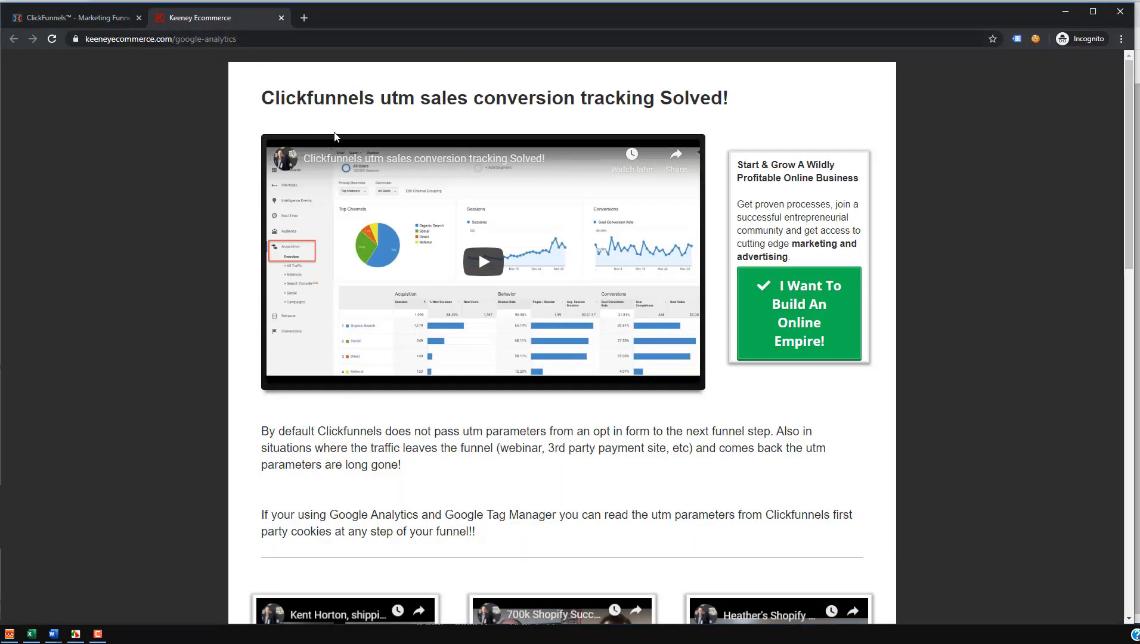
pyautogui.press('F10')
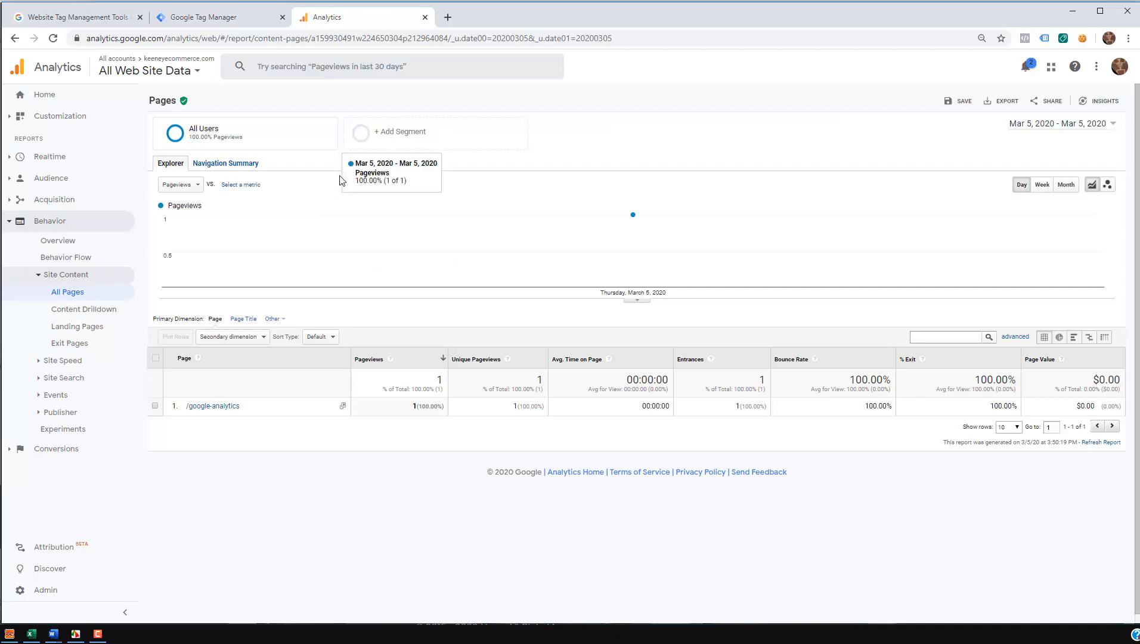